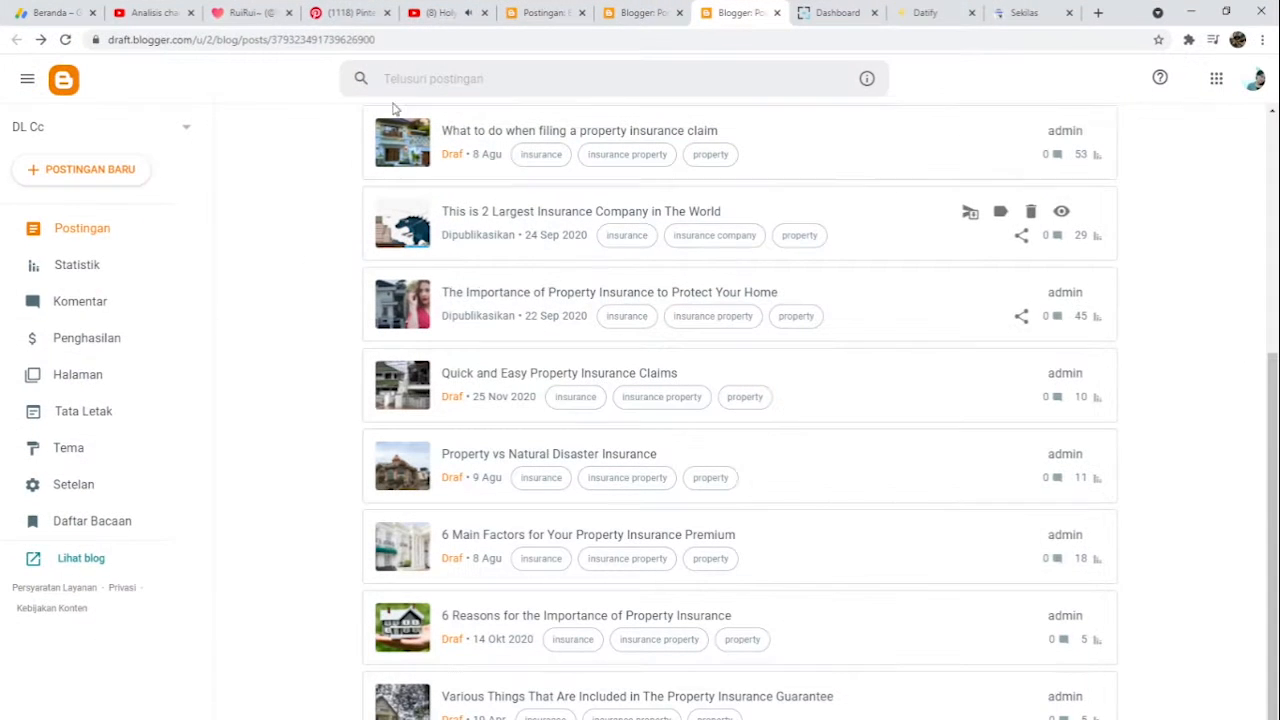
Step: Leave the empty post for the Noey Coeg post list, view the live blog and select its address, and close the page
{"action": "left_click", "coordinate": [547, 32]}
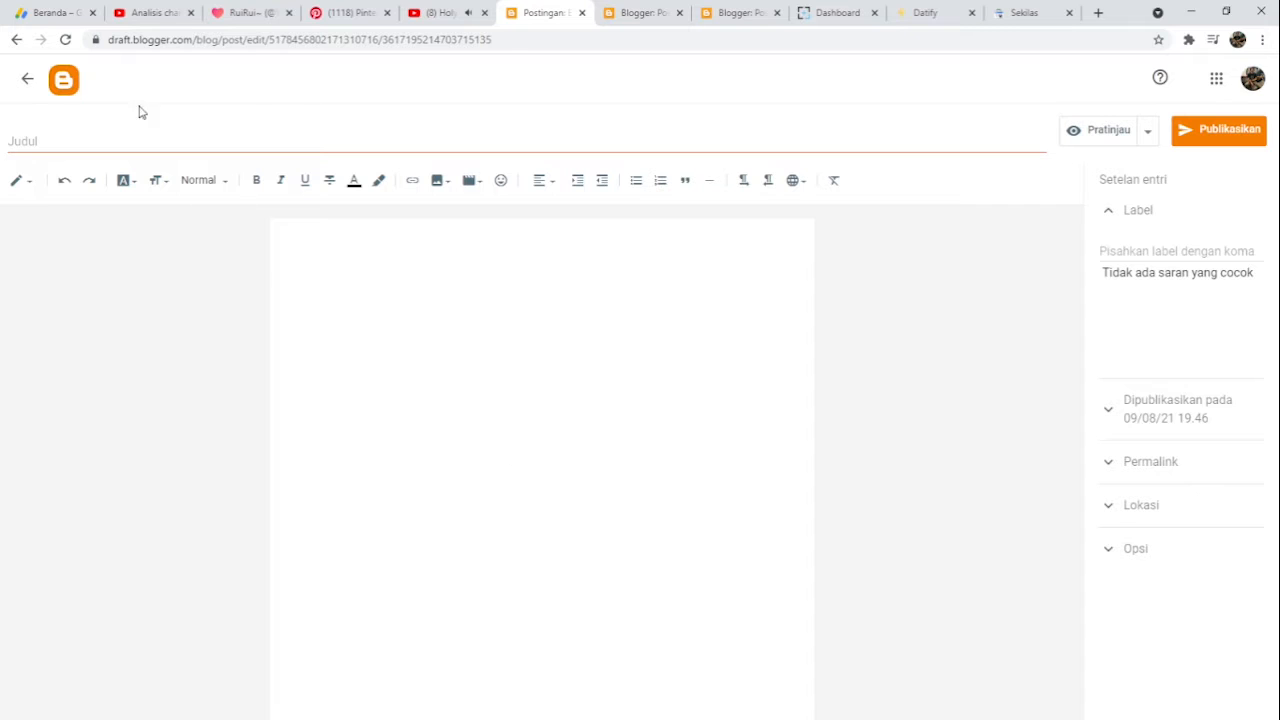
{"action": "left_click", "coordinate": [27, 79]}
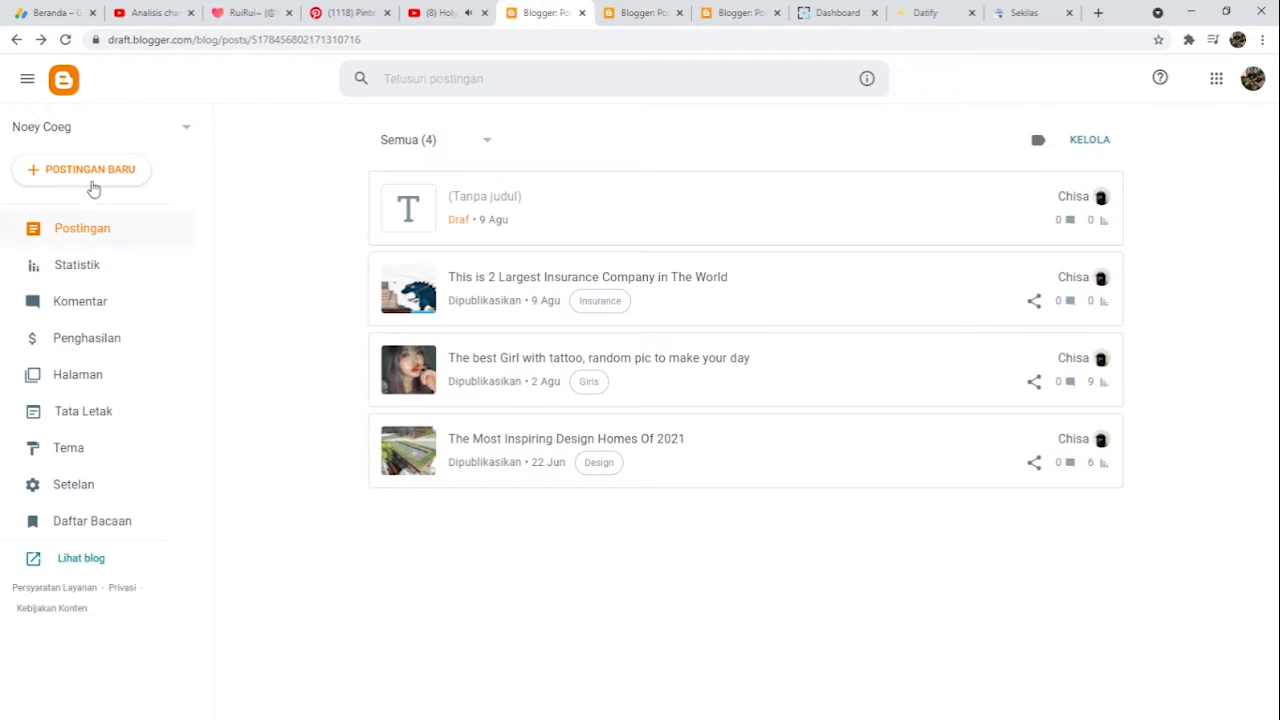
{"action": "left_click", "coordinate": [80, 561]}
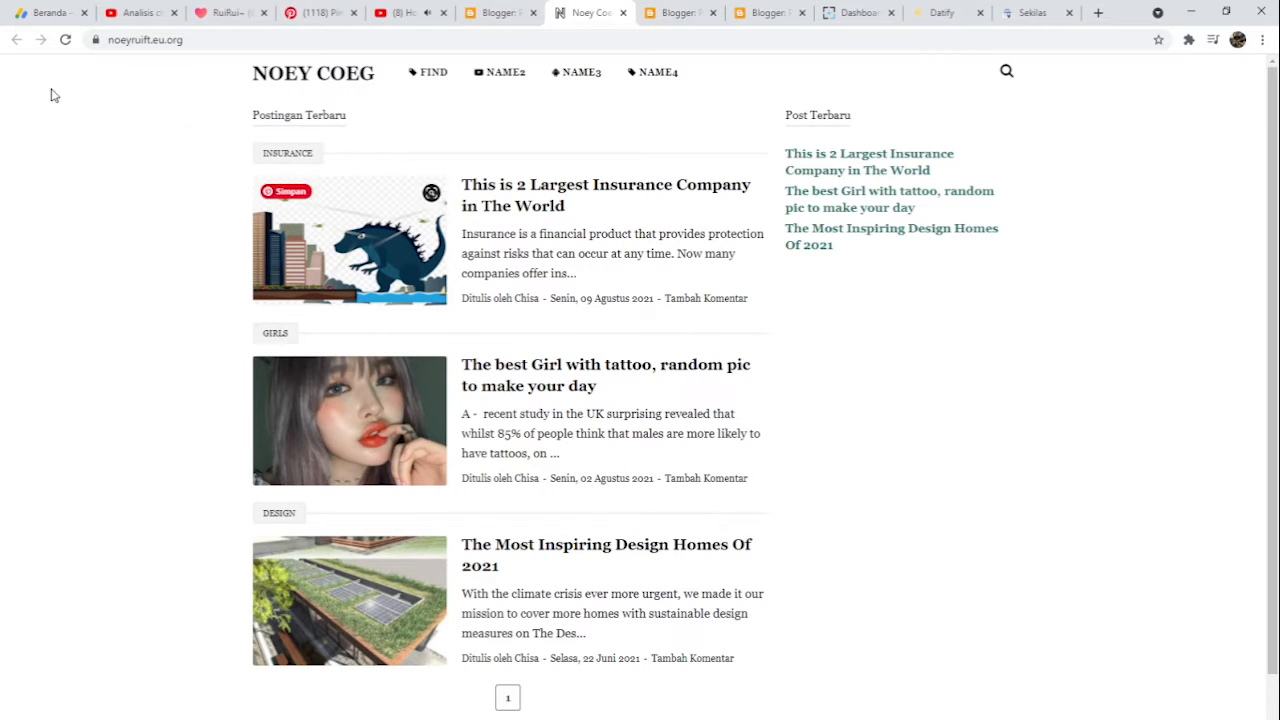
{"action": "left_click", "coordinate": [212, 40]}
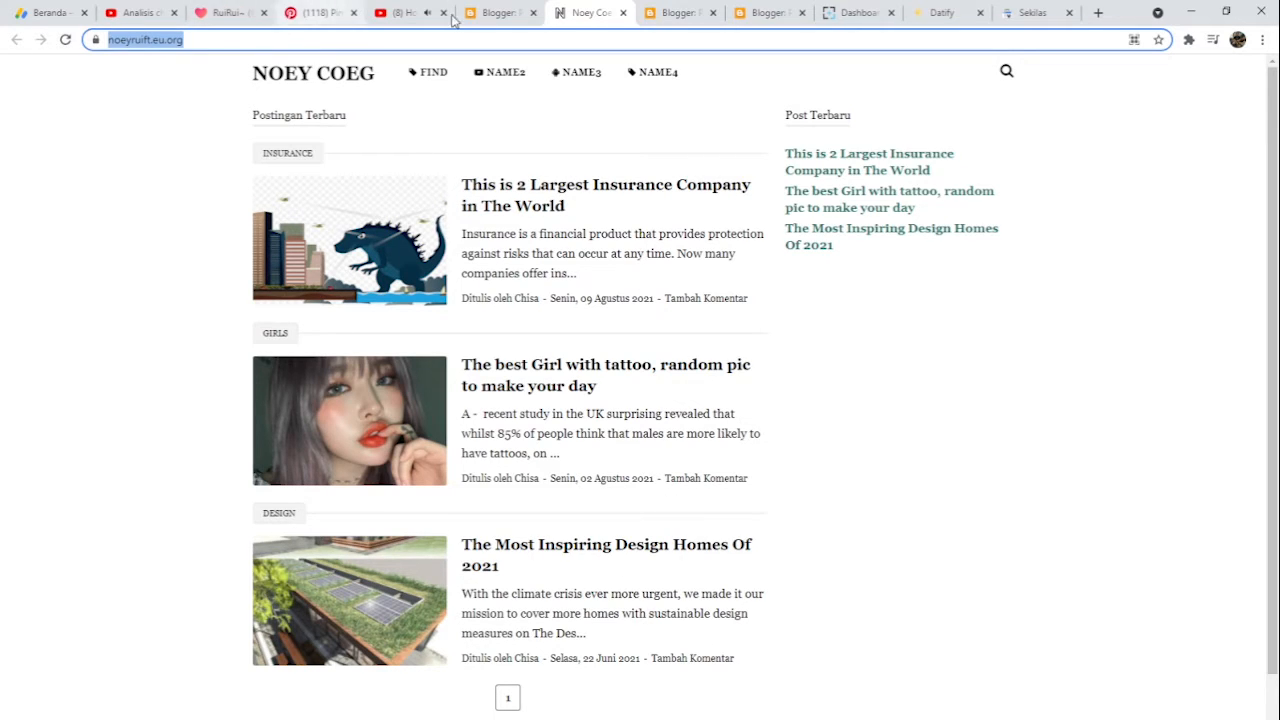
{"action": "left_click", "coordinate": [623, 13]}
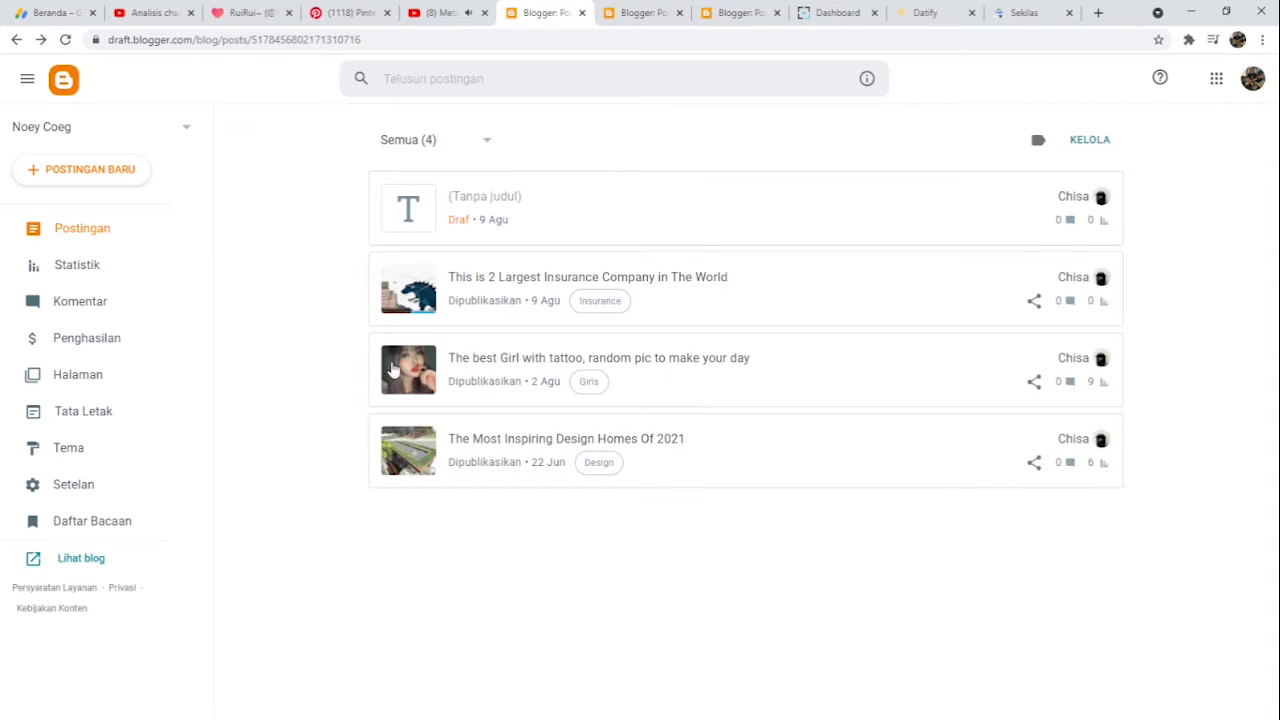
{"action": "mouse_move", "coordinate": [517, 207]}
{"action": "left_click", "coordinate": [532, 718]}
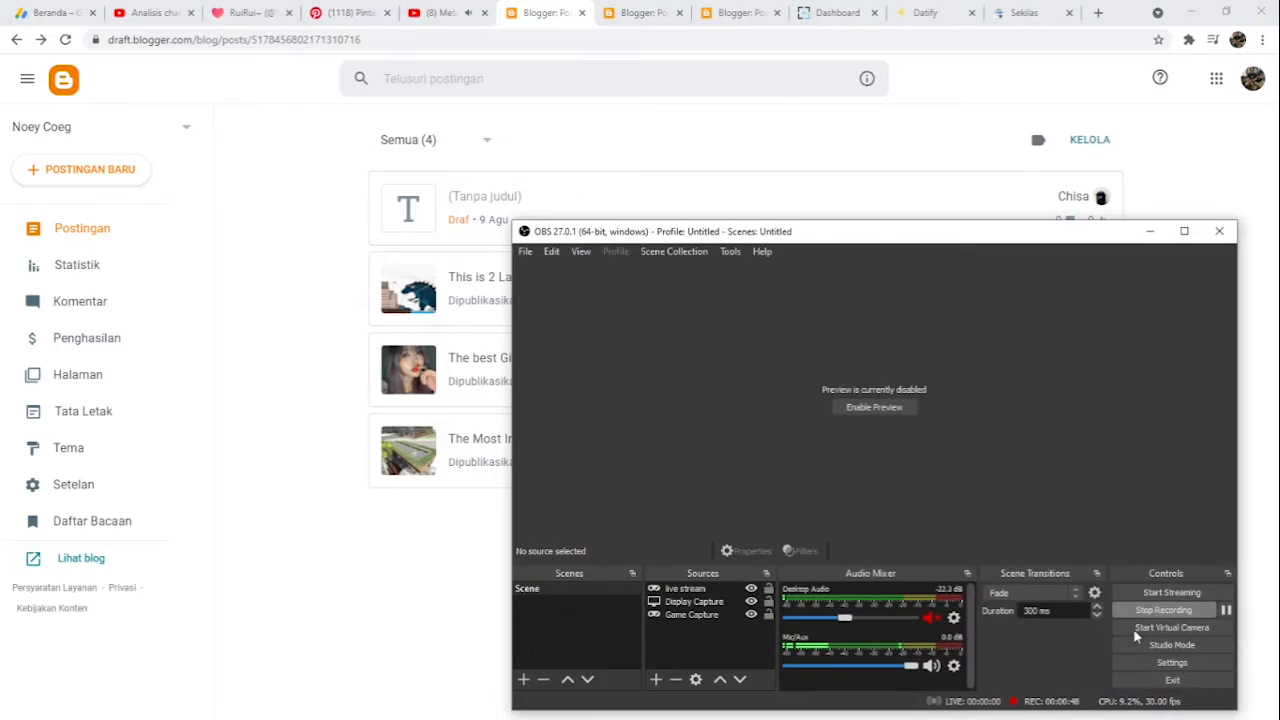
{"action": "left_click", "coordinate": [1158, 614]}
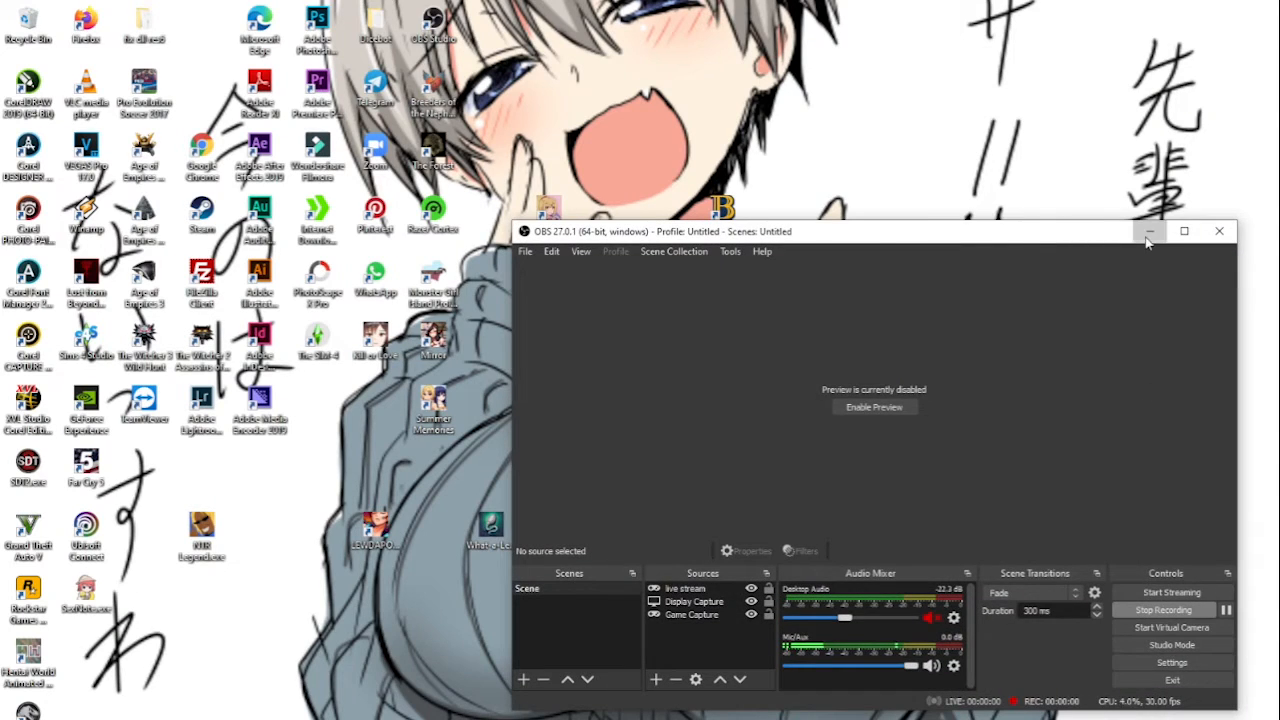
{"action": "left_click", "coordinate": [1148, 236]}
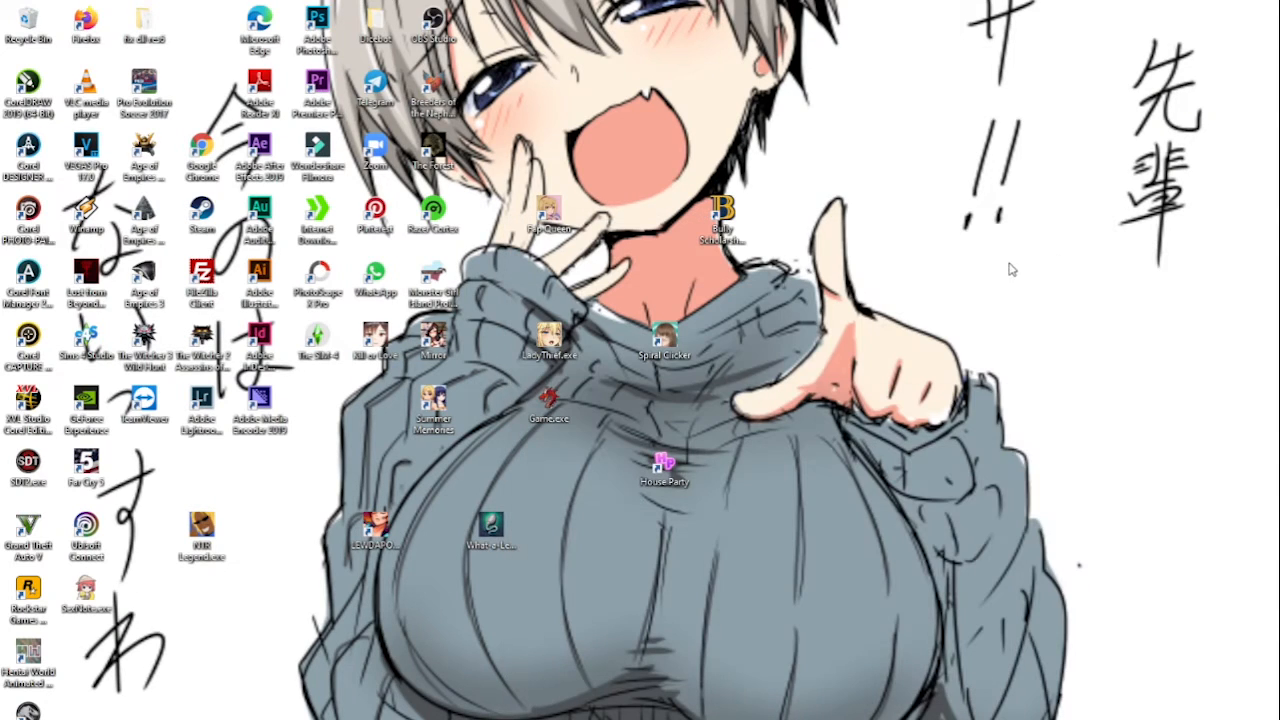
{"action": "right_click", "coordinate": [1009, 266]}
{"action": "key", "text": "Escape"}
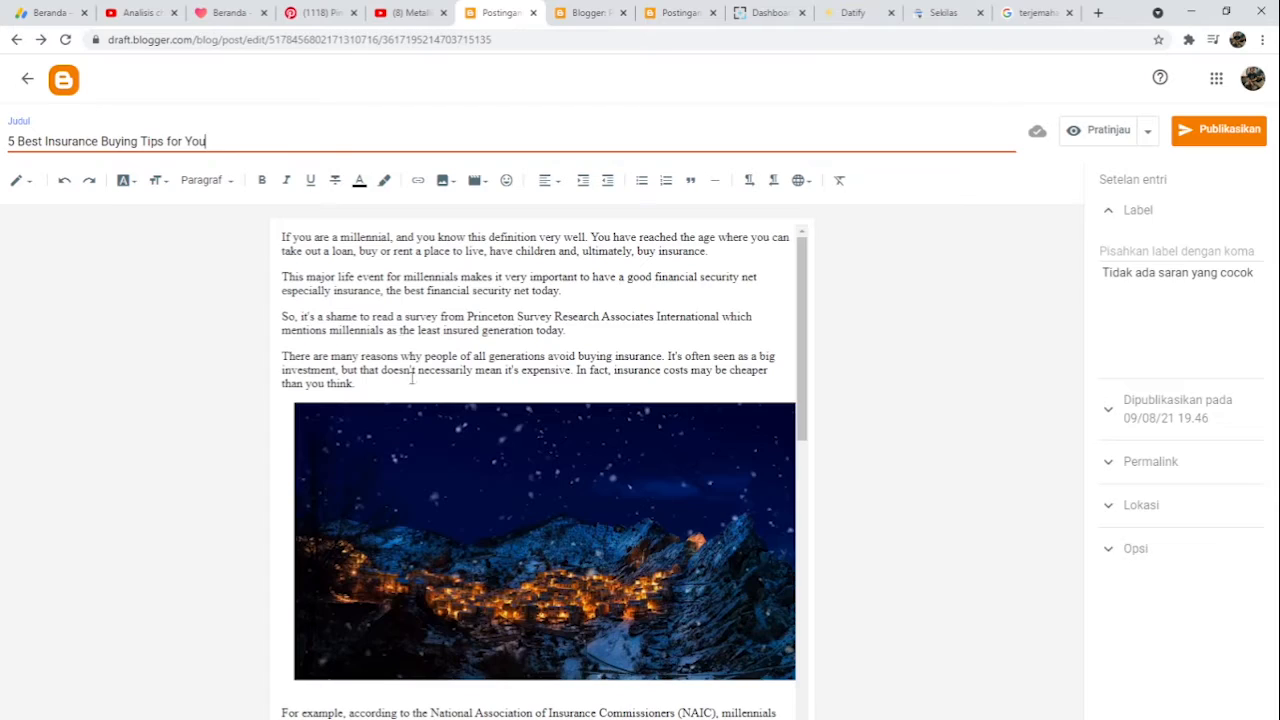
Step: Look through the draft "5 Best Insurance Buying Tips for You", reopening it from the post list
{"action": "scroll", "coordinate": [414, 530], "scroll_direction": "down", "scroll_amount": 8}
{"action": "scroll", "coordinate": [414, 530], "scroll_direction": "up", "scroll_amount": 10}
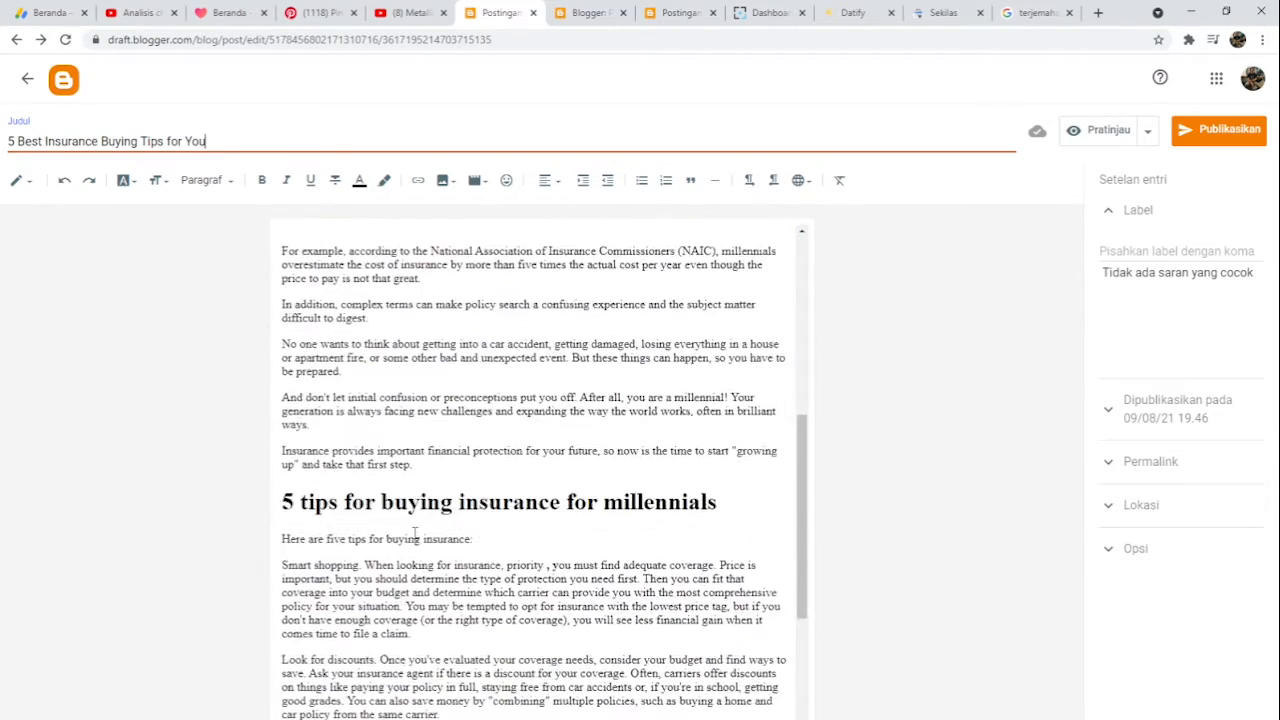
{"action": "left_click", "coordinate": [27, 78]}
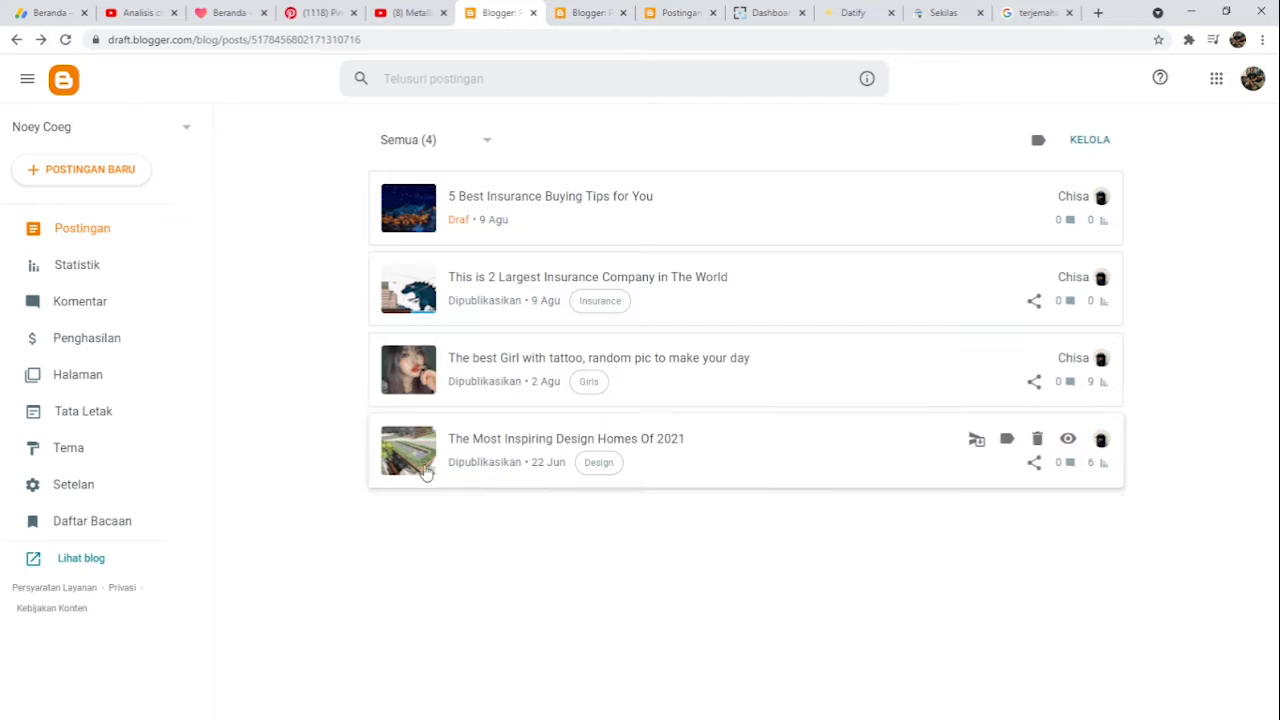
{"action": "left_click", "coordinate": [520, 209]}
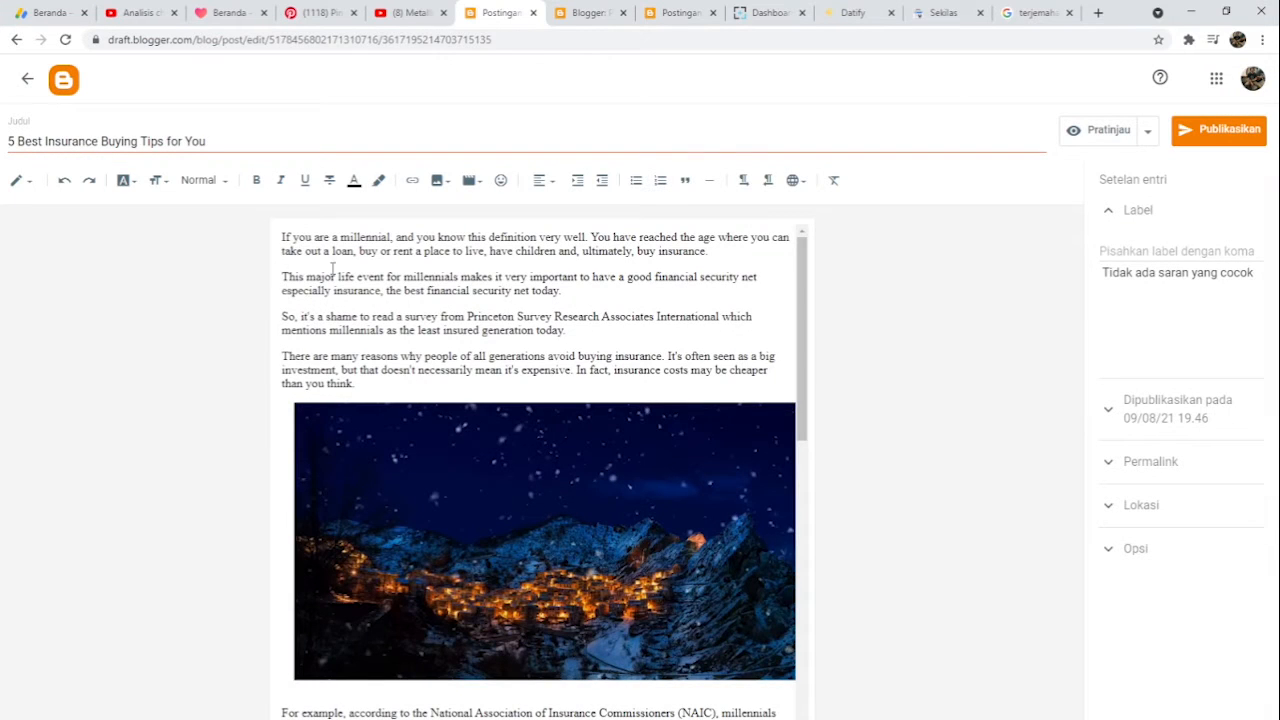
{"action": "scroll", "coordinate": [400, 543], "scroll_direction": "down", "scroll_amount": 8}
{"action": "scroll", "coordinate": [400, 560], "scroll_direction": "up", "scroll_amount": 4}
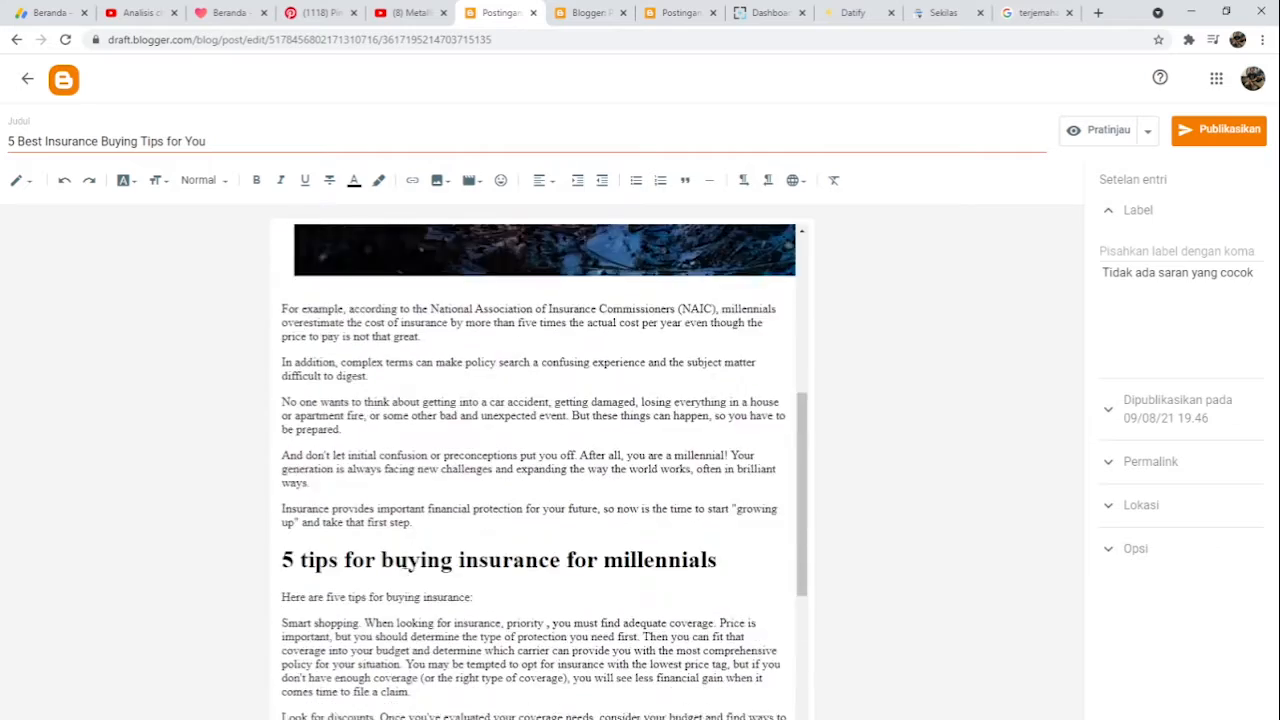
{"action": "scroll", "coordinate": [382, 271], "scroll_direction": "up", "scroll_amount": 5}
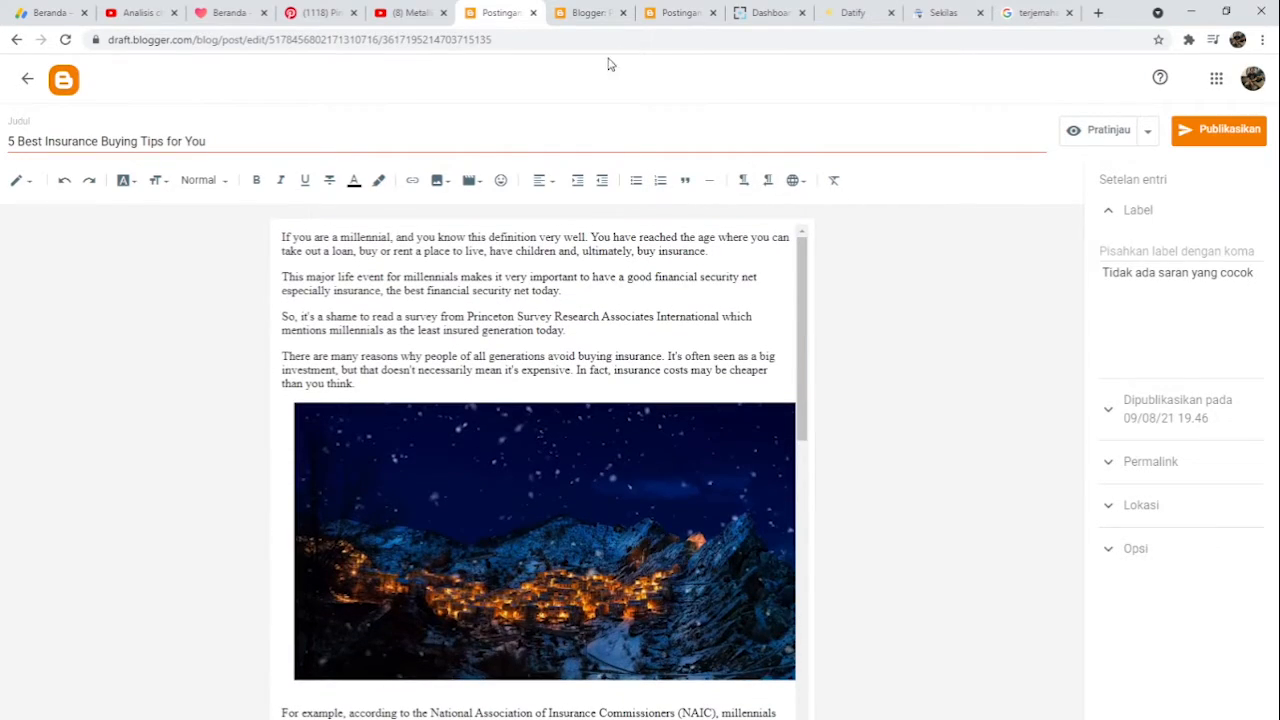
Step: Compare the draft with its Indonesian source post "5 Tips Membeli Asuransi Terbaik untuk Milenial" and the Google translation of the title
{"action": "left_click", "coordinate": [676, 12]}
{"action": "scroll", "coordinate": [353, 305], "scroll_direction": "up", "scroll_amount": 5}
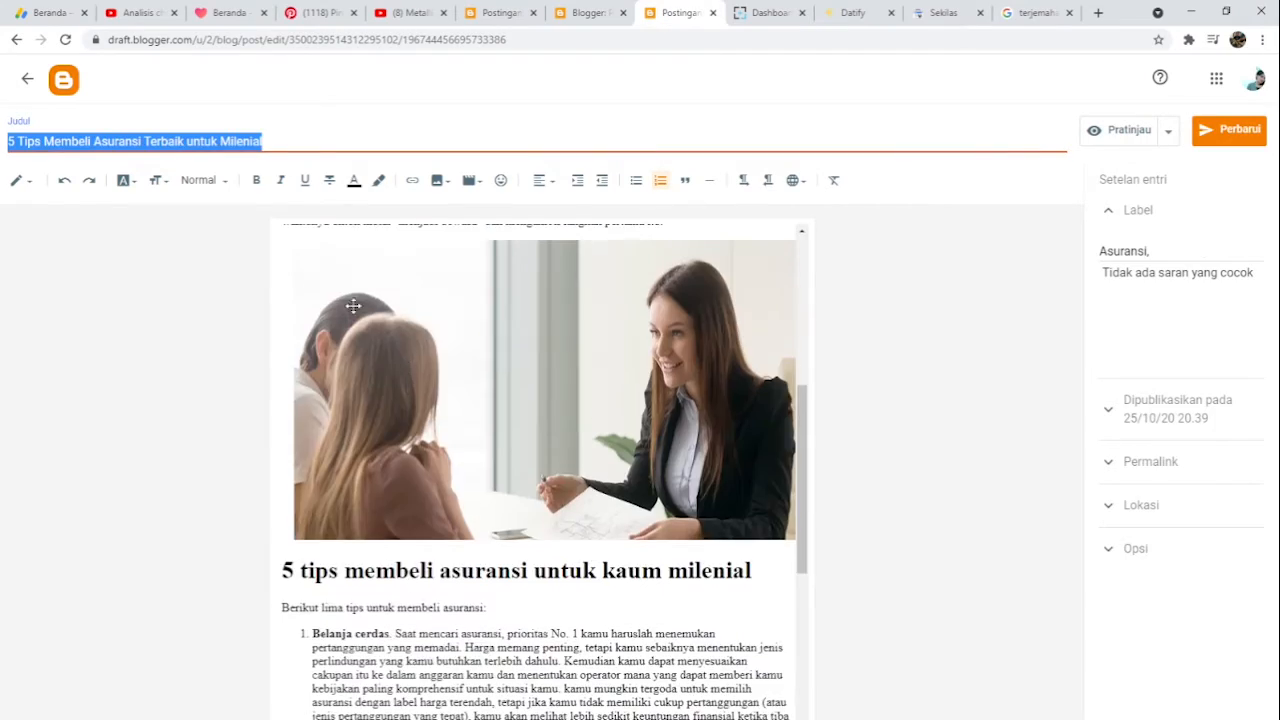
{"action": "scroll", "coordinate": [353, 305], "scroll_direction": "down", "scroll_amount": 4}
{"action": "scroll", "coordinate": [426, 300], "scroll_direction": "up", "scroll_amount": 2}
{"action": "scroll", "coordinate": [520, 380], "scroll_direction": "up", "scroll_amount": 4}
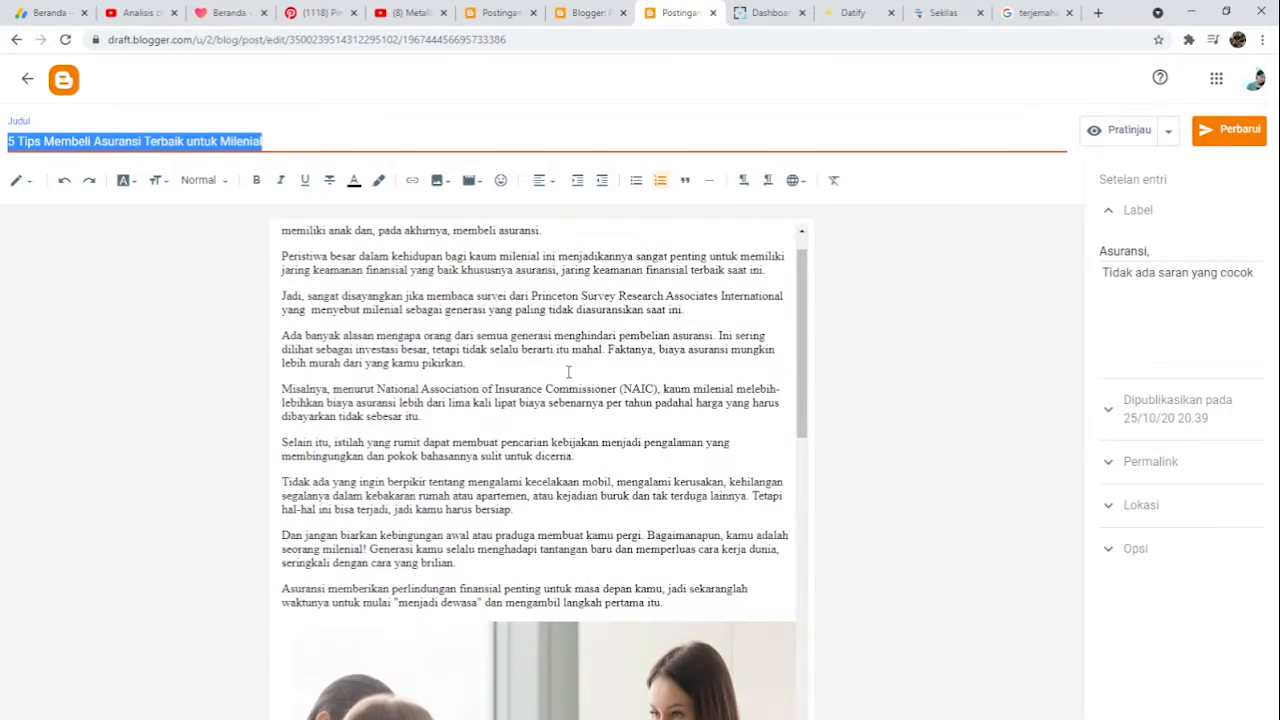
{"action": "left_click", "coordinate": [497, 13]}
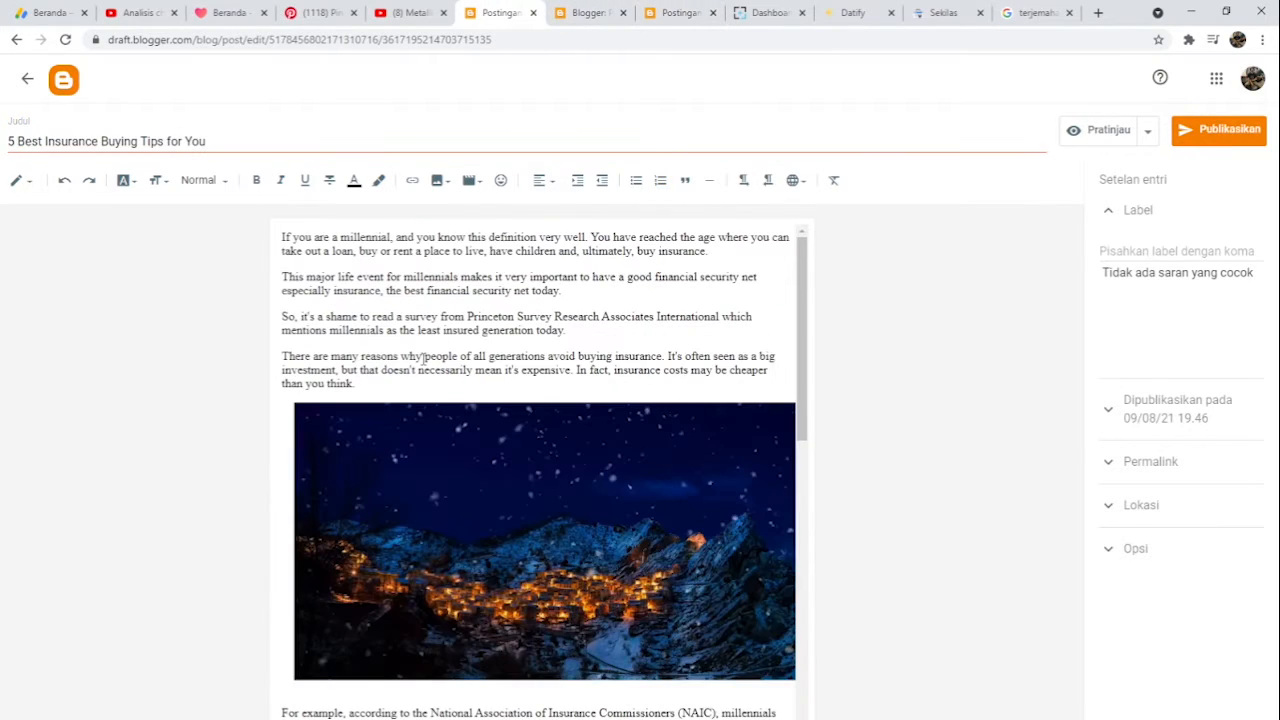
{"action": "left_click", "coordinate": [1032, 12]}
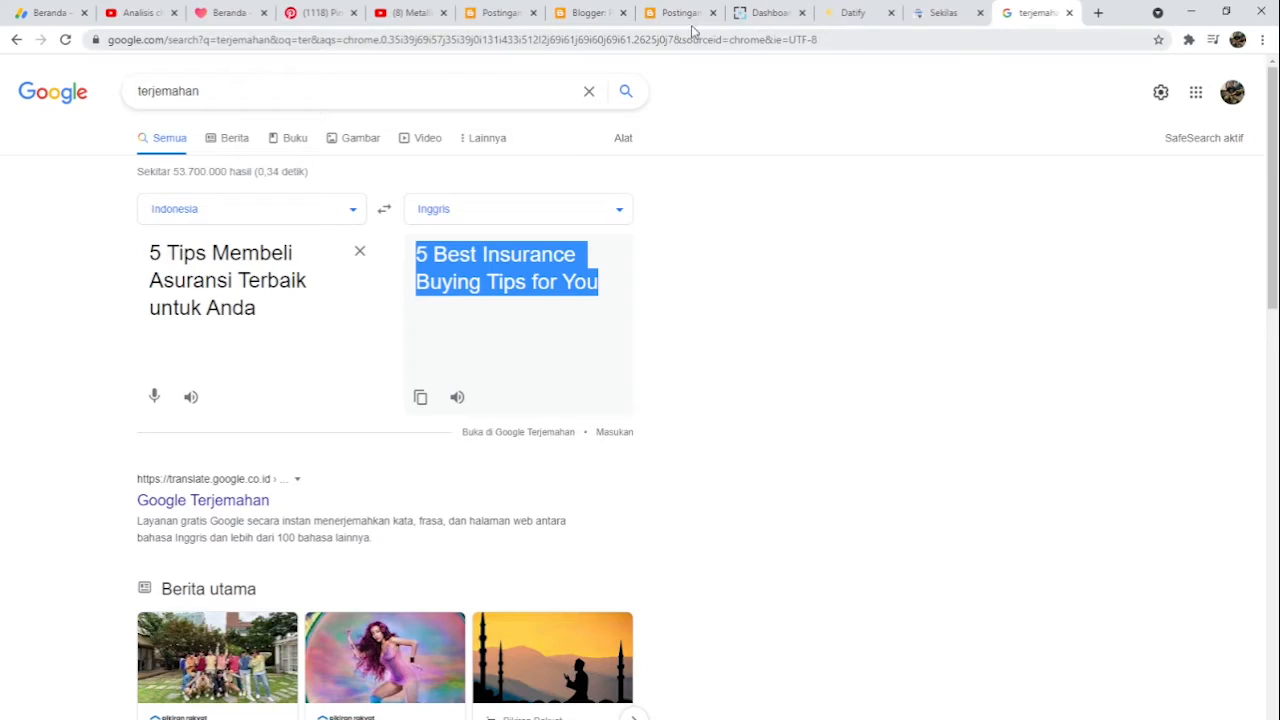
{"action": "left_click", "coordinate": [495, 13]}
Step: Read through the English draft's image, paragraphs and five-tips section, and return to the Noey Coeg post list
{"action": "scroll", "coordinate": [421, 433], "scroll_direction": "down", "scroll_amount": 6}
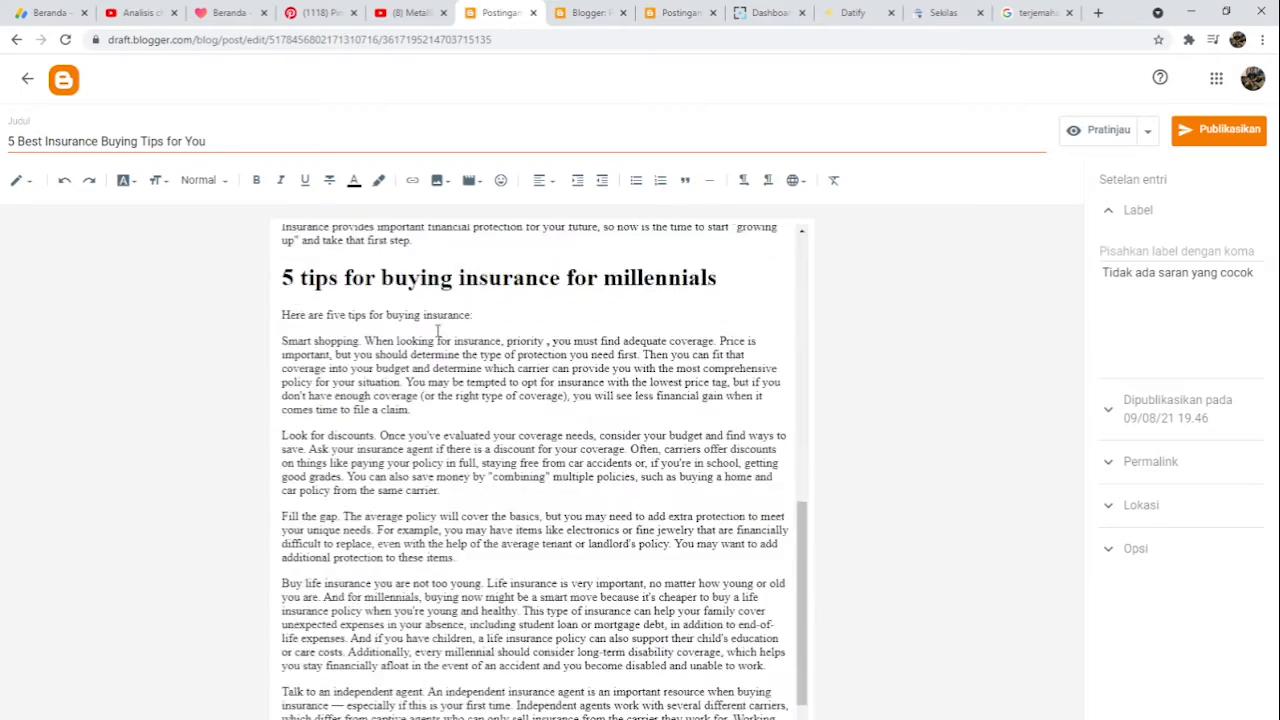
{"action": "scroll", "coordinate": [421, 433], "scroll_direction": "up", "scroll_amount": 8}
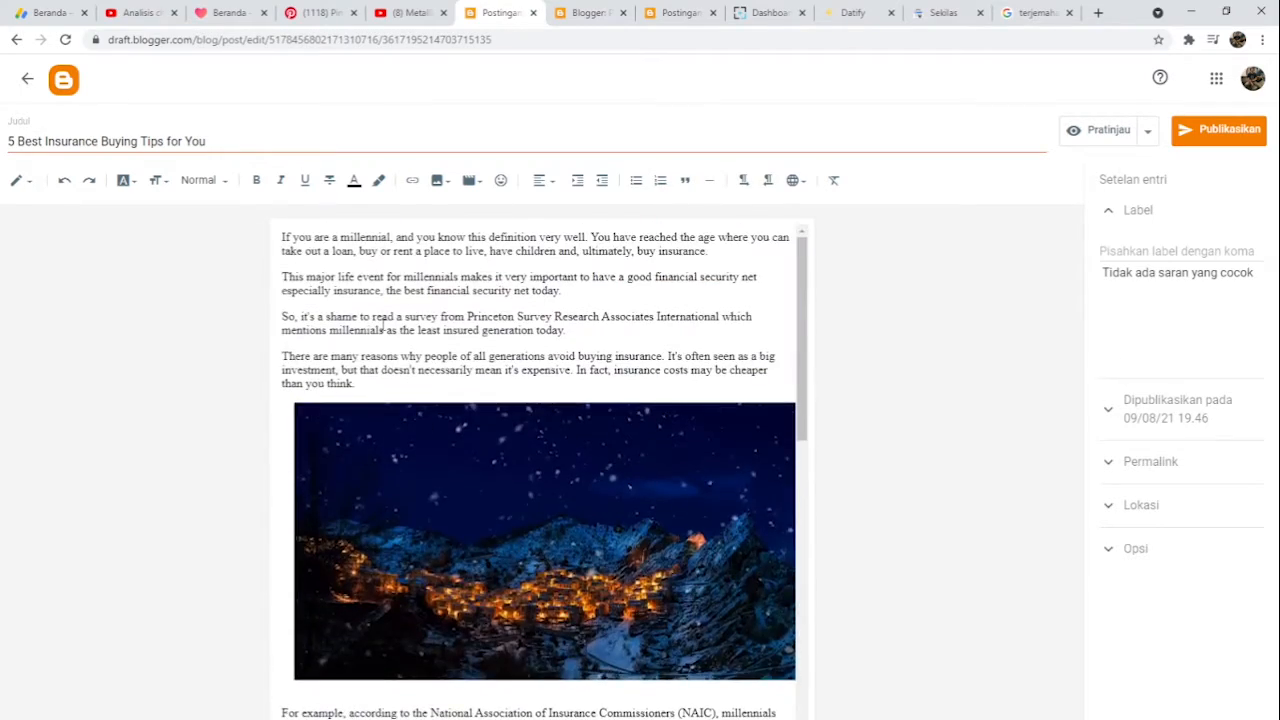
{"action": "scroll", "coordinate": [405, 413], "scroll_direction": "down", "scroll_amount": 4}
{"action": "scroll", "coordinate": [405, 413], "scroll_direction": "up", "scroll_amount": 1}
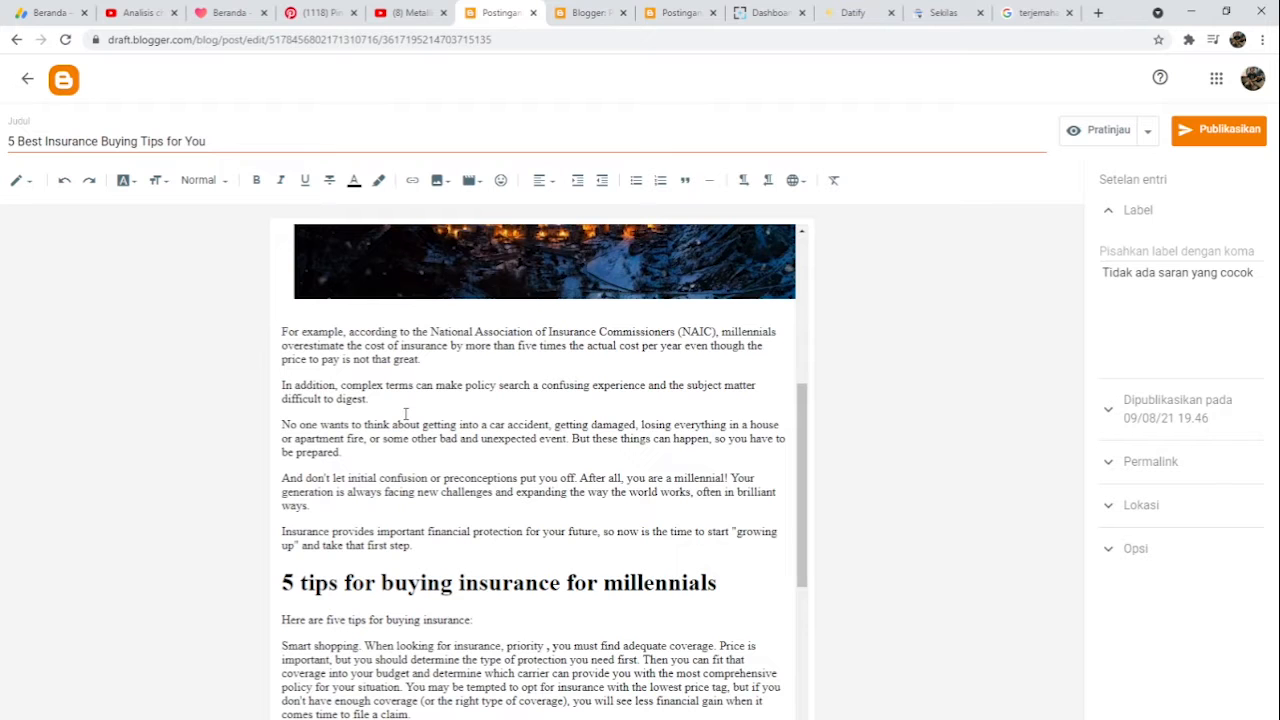
{"action": "scroll", "coordinate": [447, 447], "scroll_direction": "up", "scroll_amount": 4}
{"action": "scroll", "coordinate": [445, 412], "scroll_direction": "down", "scroll_amount": 6}
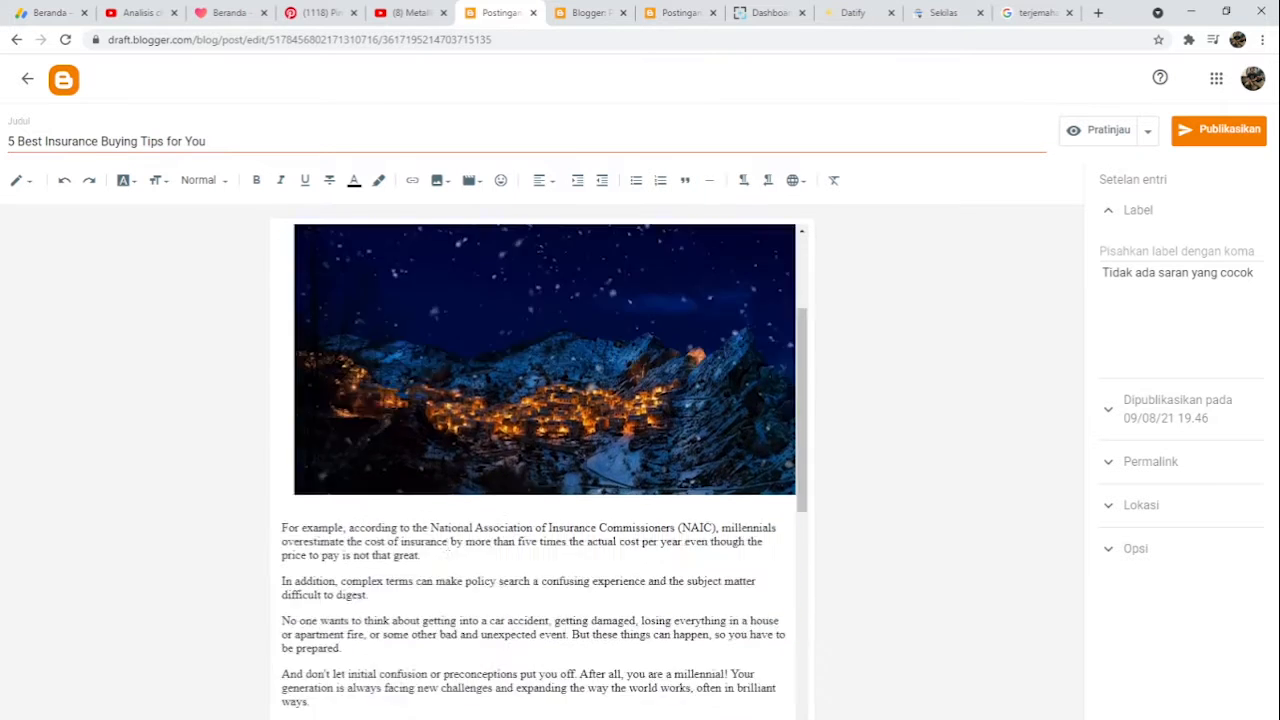
{"action": "left_click", "coordinate": [27, 79]}
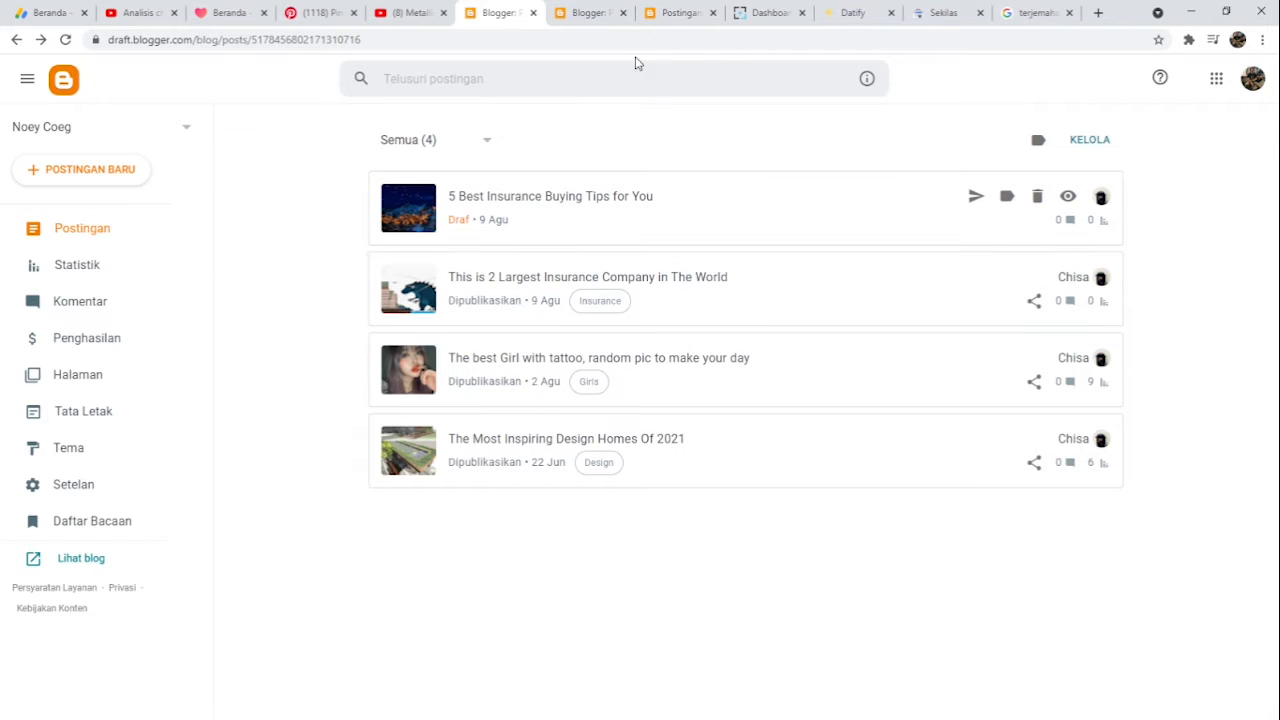
Step: Look through the Vera Coeg blog's post list for its published insurance articles
{"action": "left_click", "coordinate": [585, 13]}
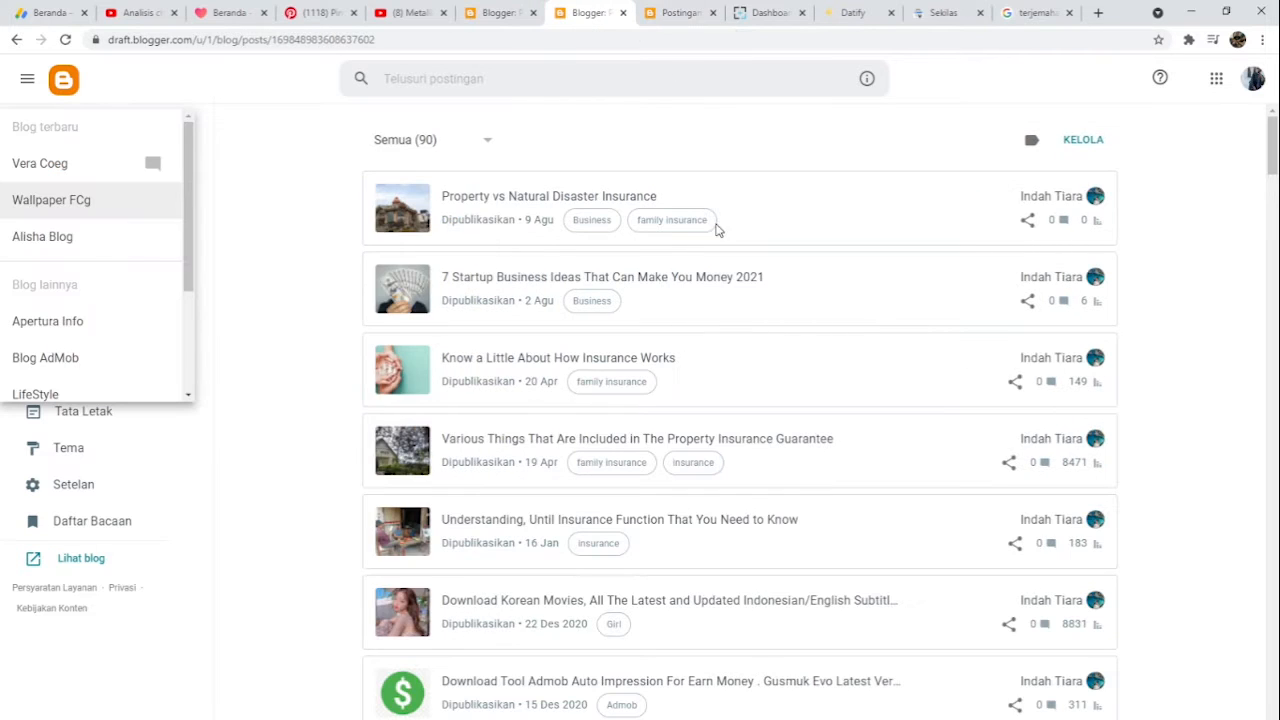
{"action": "scroll", "coordinate": [335, 407], "scroll_direction": "down", "scroll_amount": 3}
{"action": "scroll", "coordinate": [586, 466], "scroll_direction": "down", "scroll_amount": 3}
{"action": "scroll", "coordinate": [586, 486], "scroll_direction": "up", "scroll_amount": 5}
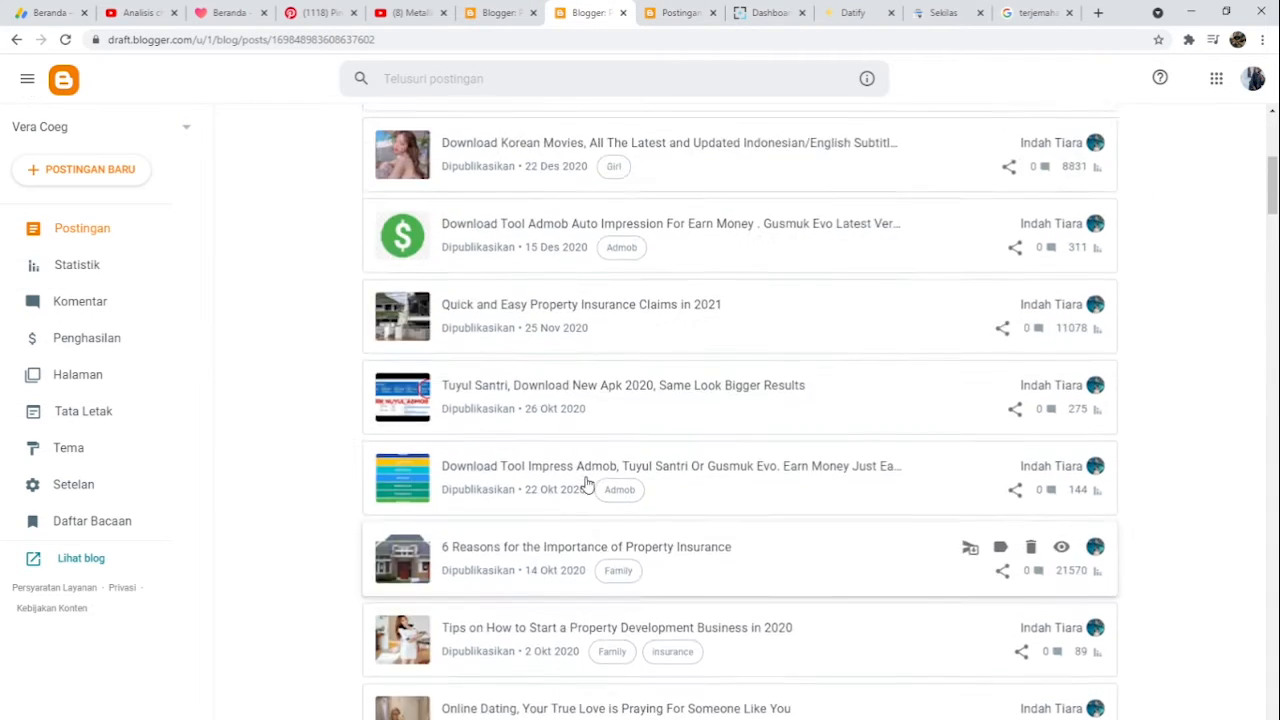
{"action": "scroll", "coordinate": [643, 463], "scroll_direction": "down", "scroll_amount": 3}
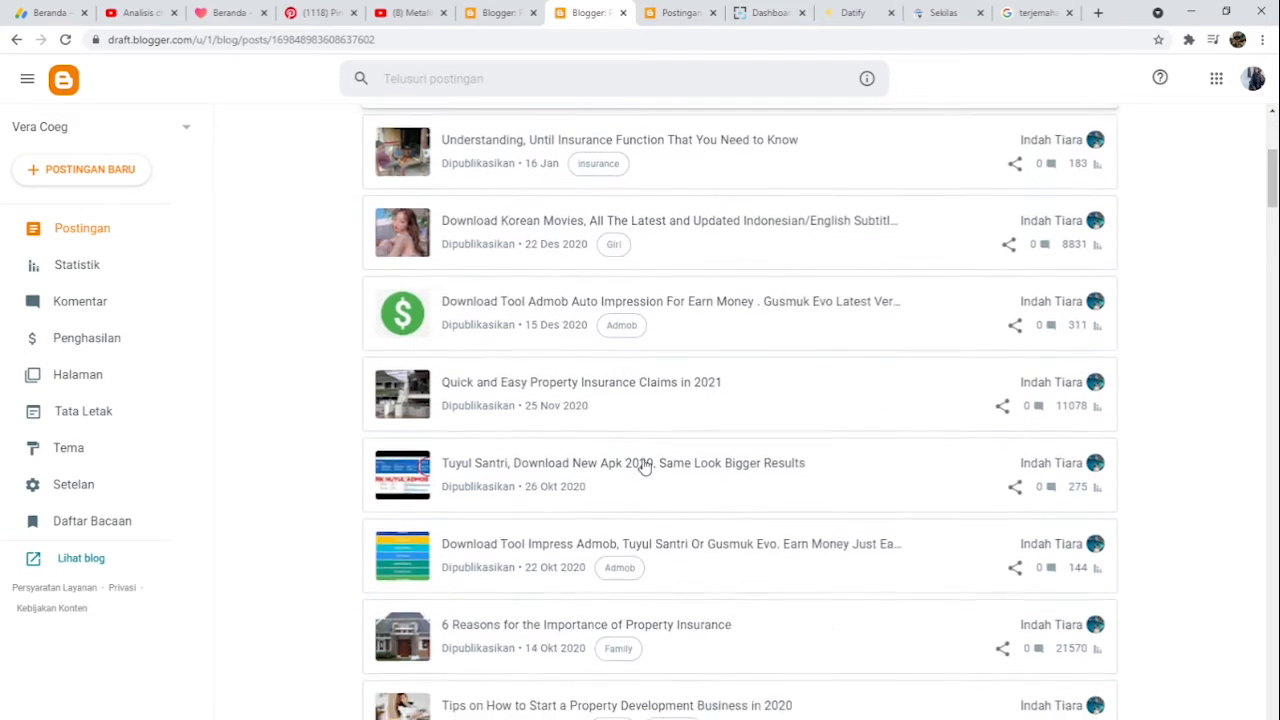
{"action": "scroll", "coordinate": [643, 463], "scroll_direction": "up", "scroll_amount": 3}
Step: Return to the Noey Coeg post list, view its live blog again and close the page
{"action": "left_click", "coordinate": [490, 14]}
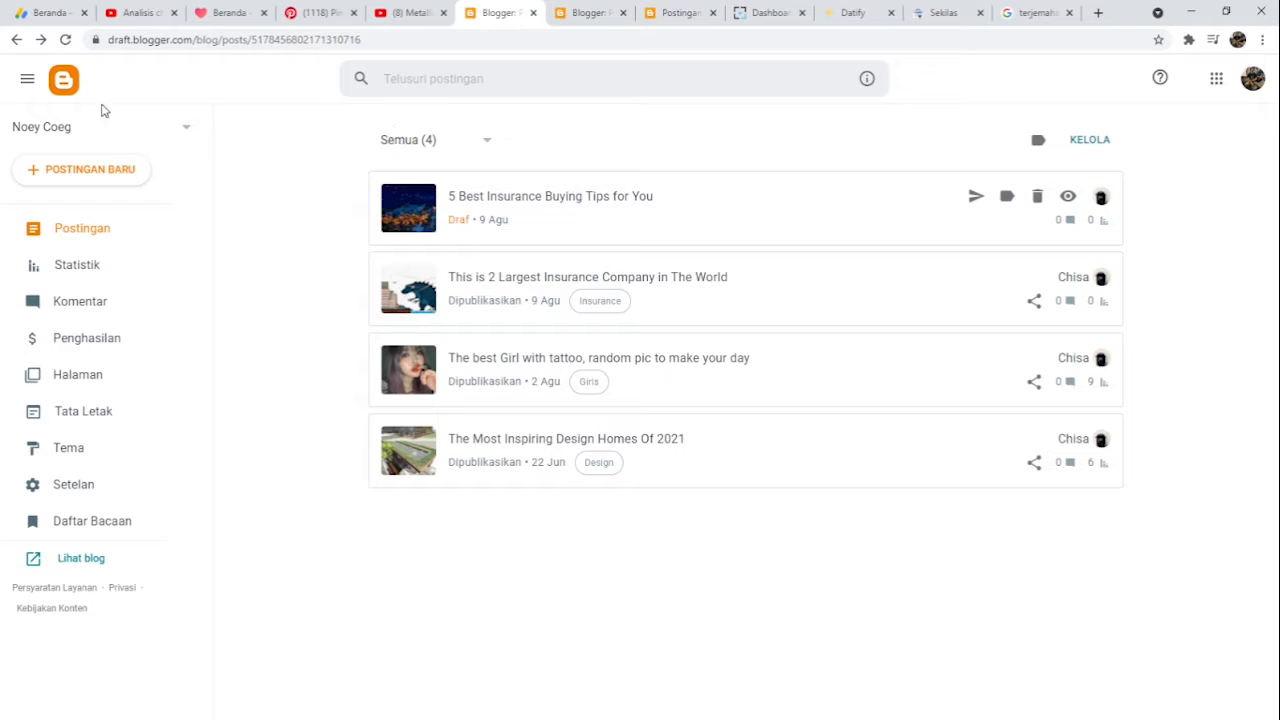
{"action": "left_click", "coordinate": [102, 557]}
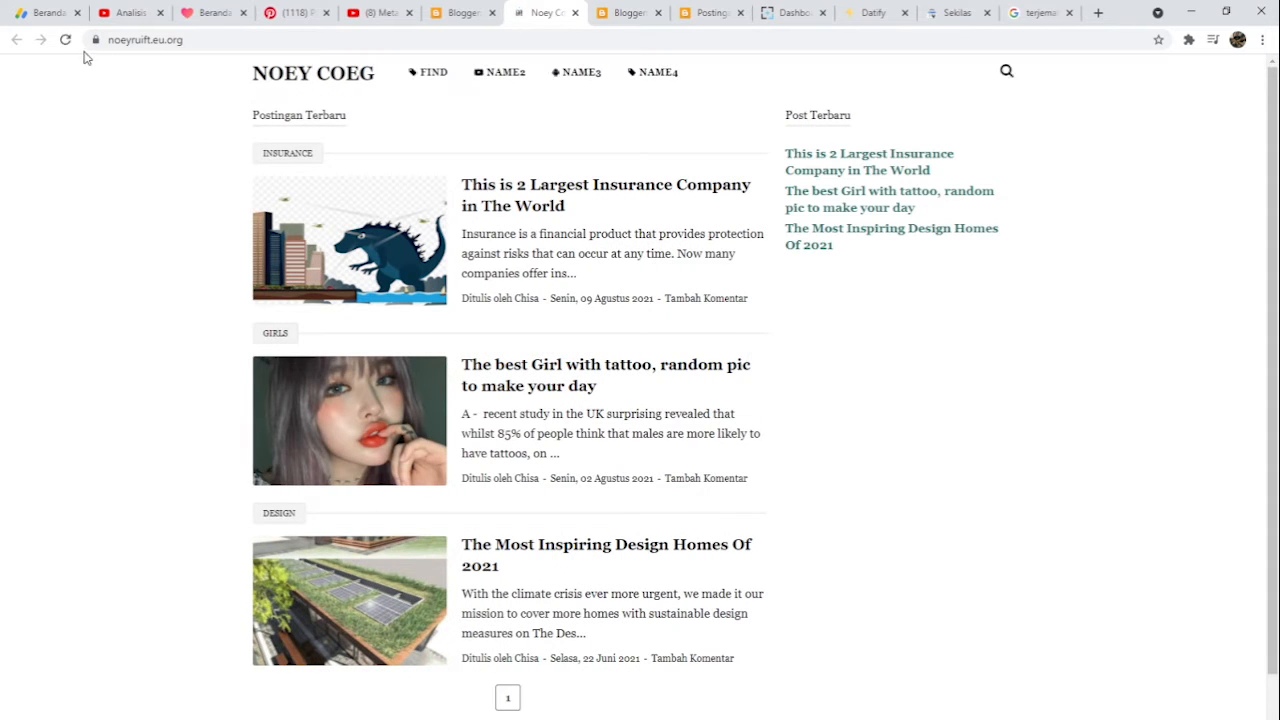
{"action": "left_click", "coordinate": [576, 13]}
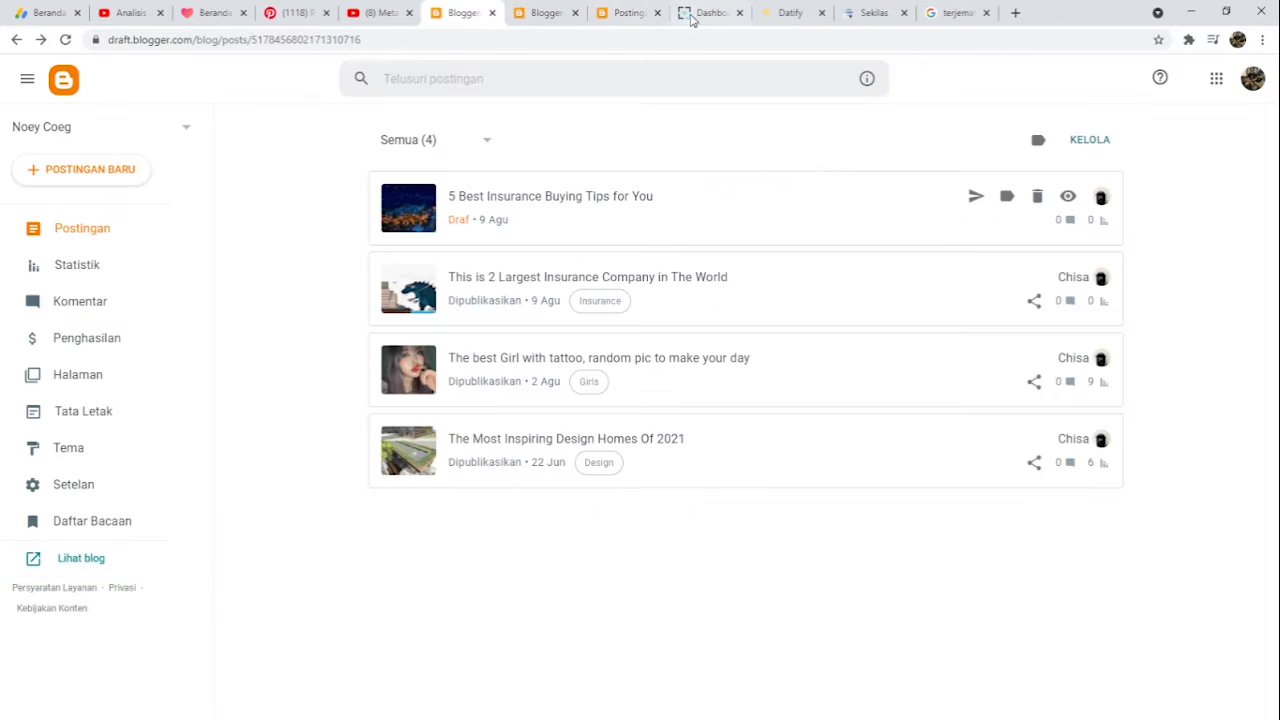
Step: Open the live Vera Coeg blog from its post list and examine the latest posts and page layout
{"action": "left_click", "coordinate": [555, 14]}
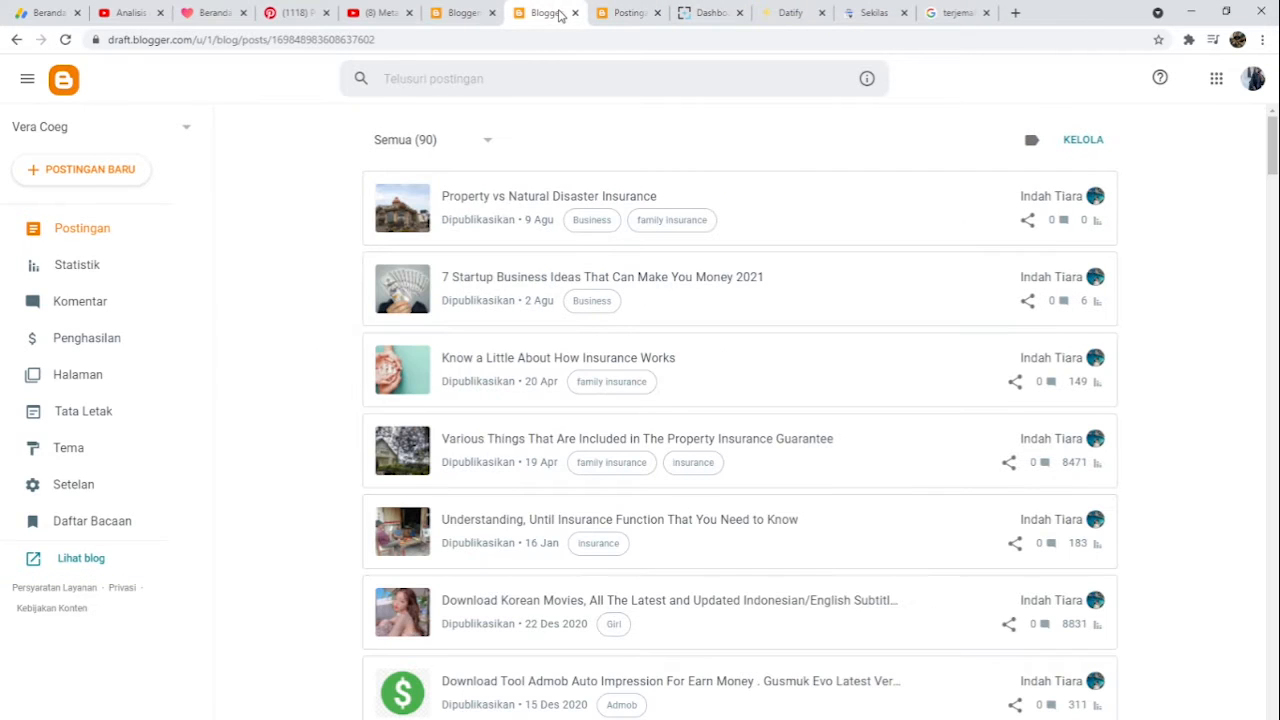
{"action": "left_click", "coordinate": [80, 557]}
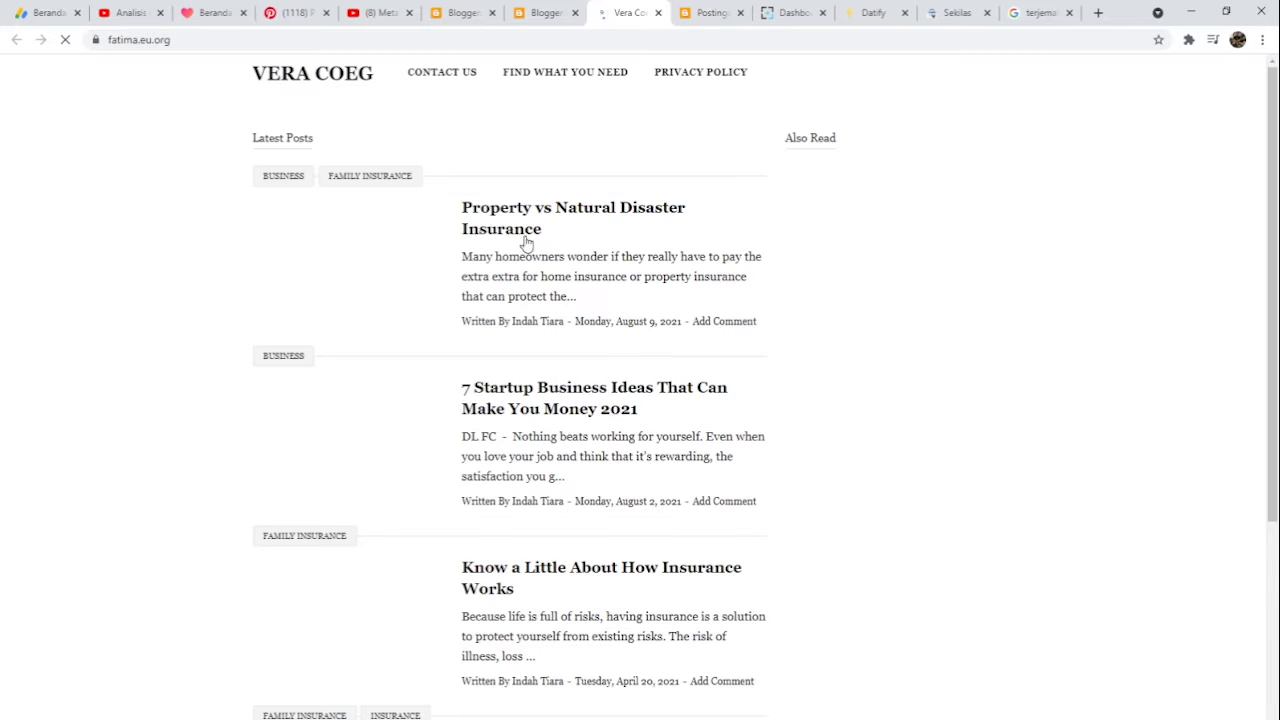
{"action": "scroll", "coordinate": [574, 423], "scroll_direction": "down", "scroll_amount": 7}
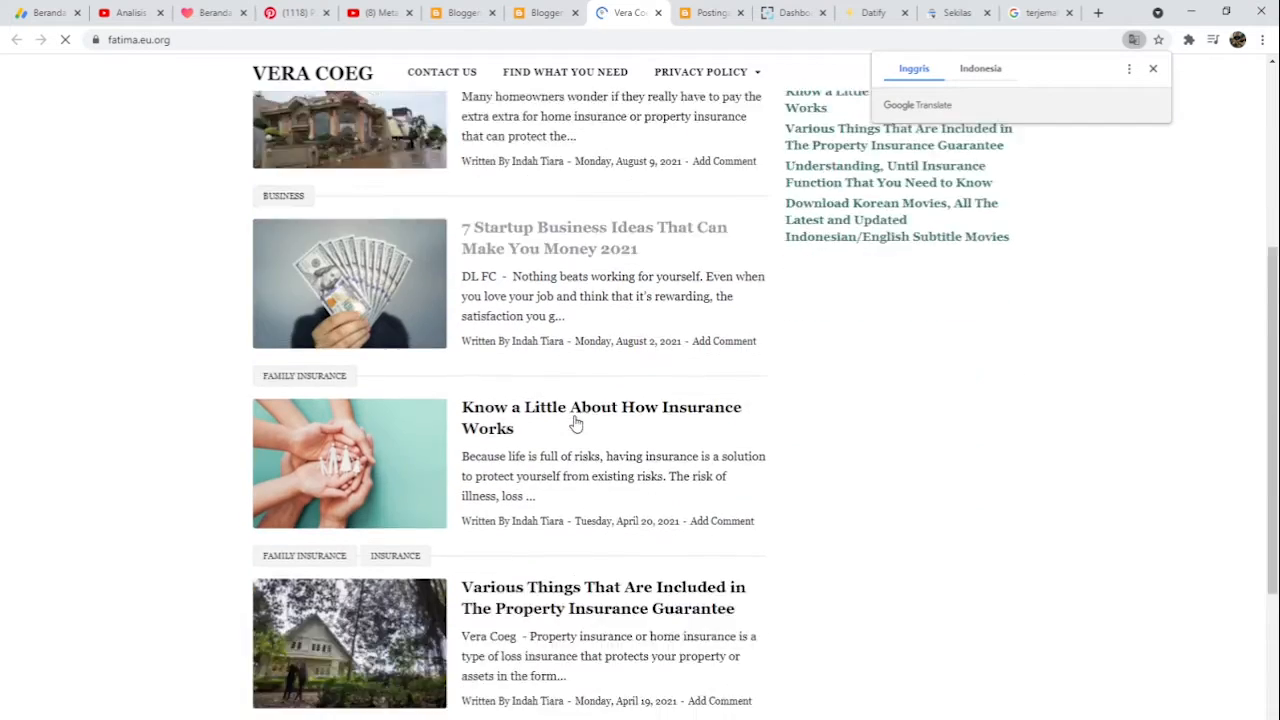
{"action": "scroll", "coordinate": [903, 428], "scroll_direction": "up", "scroll_amount": 10}
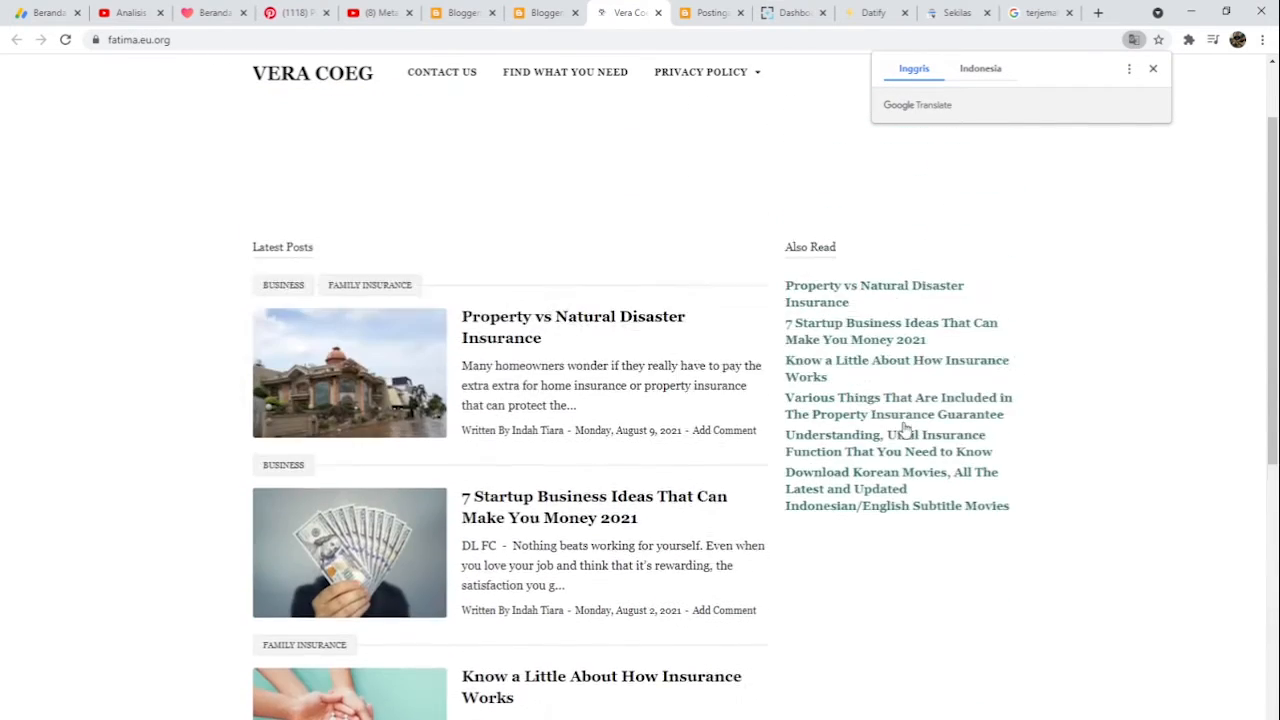
{"action": "scroll", "coordinate": [660, 470], "scroll_direction": "down", "scroll_amount": 6}
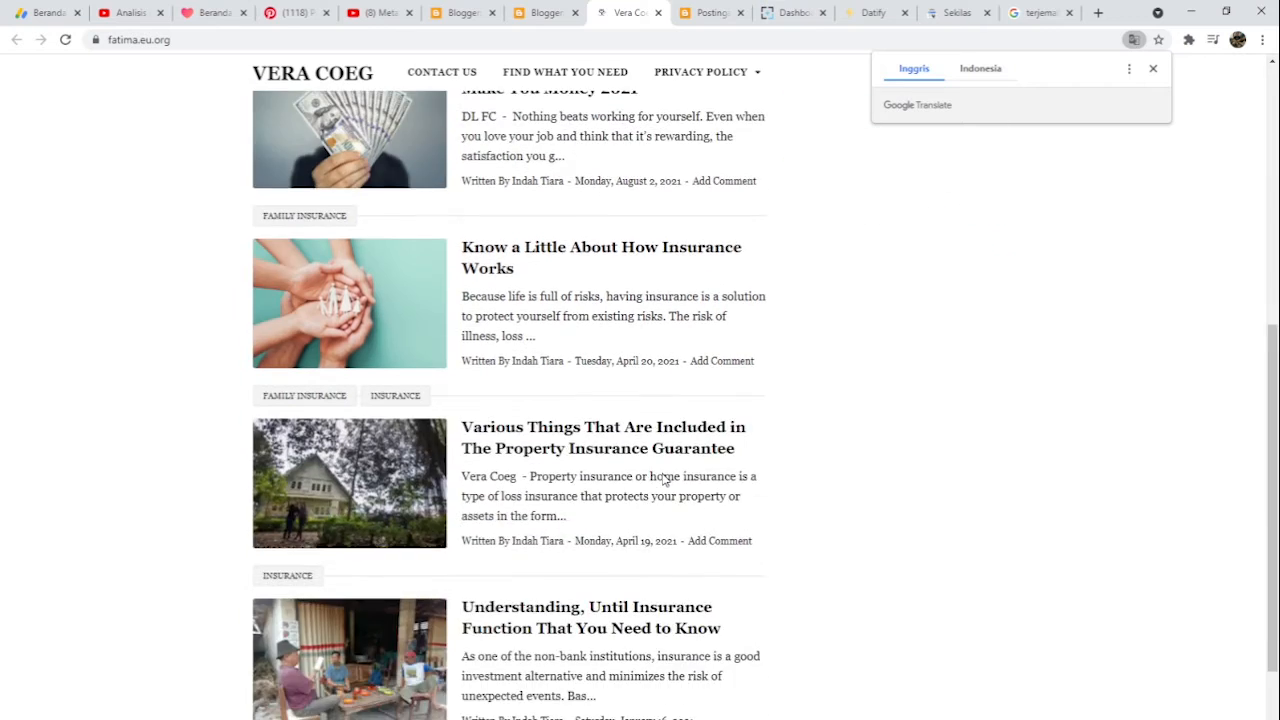
{"action": "scroll", "coordinate": [663, 478], "scroll_direction": "up", "scroll_amount": 6}
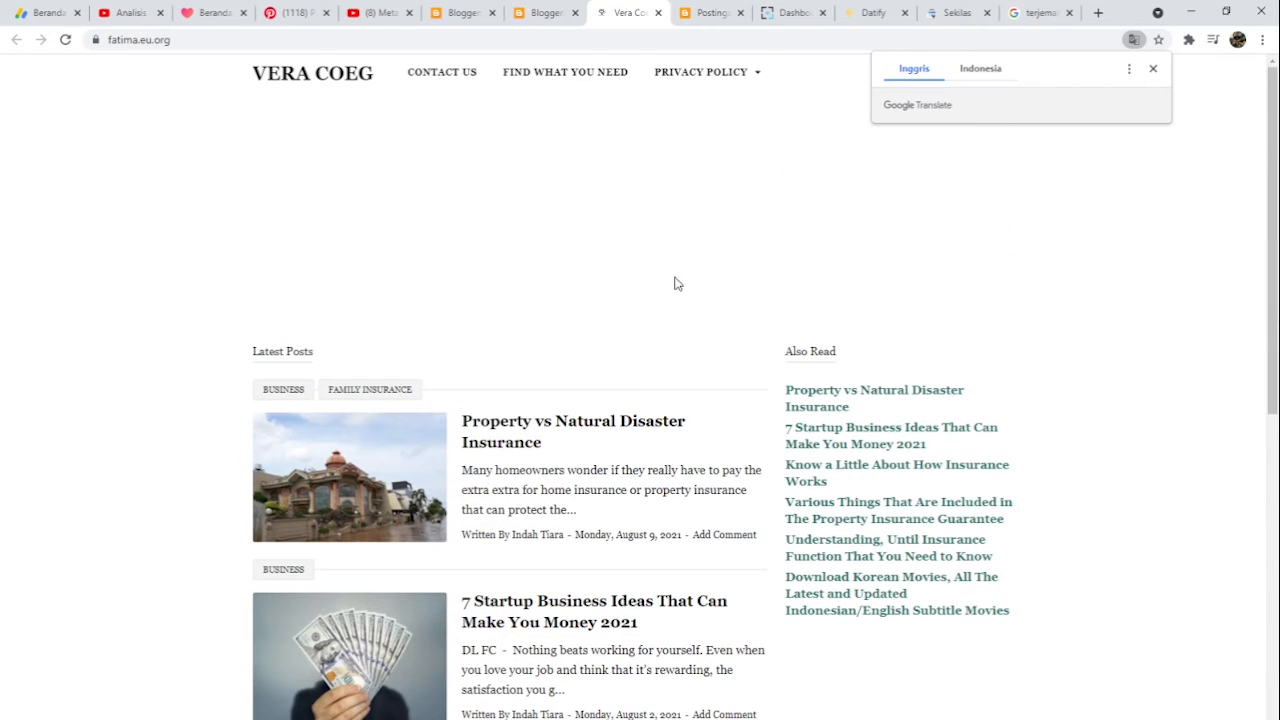
Step: Close the live Vera Coeg page and look over the blog's post list
{"action": "left_click", "coordinate": [658, 12]}
{"action": "scroll", "coordinate": [484, 378], "scroll_direction": "down", "scroll_amount": 3}
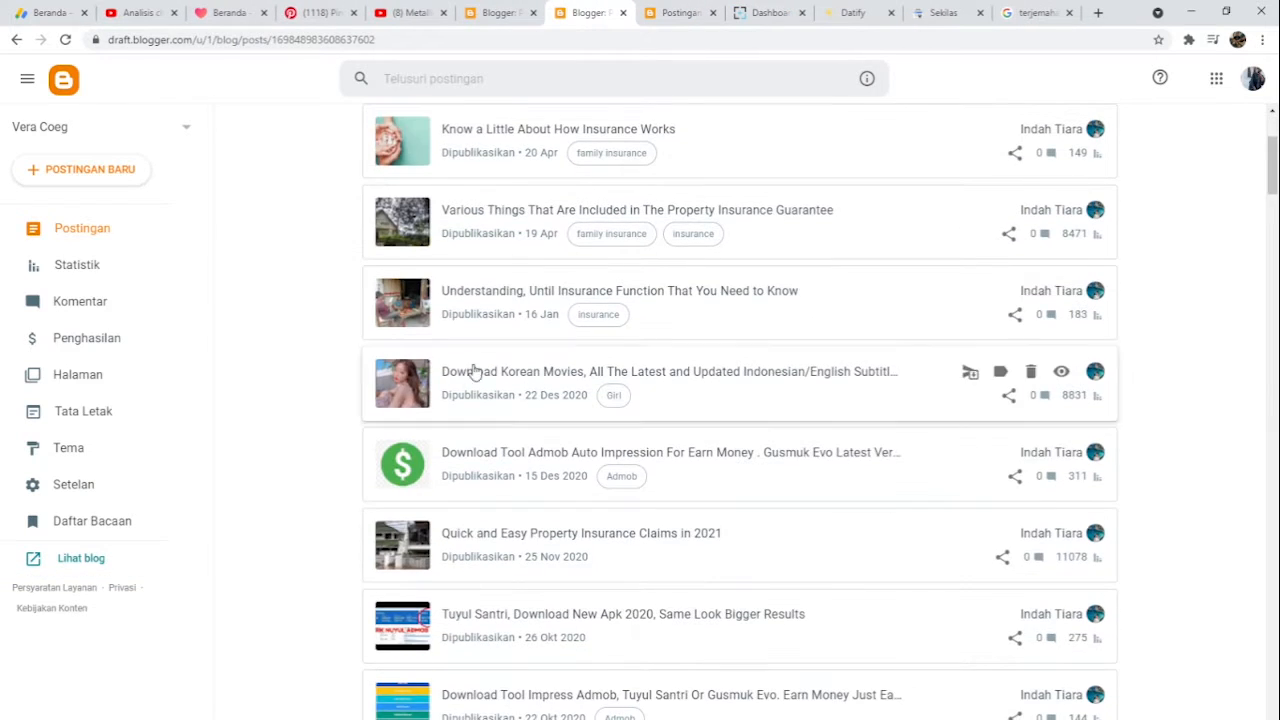
{"action": "scroll", "coordinate": [474, 371], "scroll_direction": "up", "scroll_amount": 3}
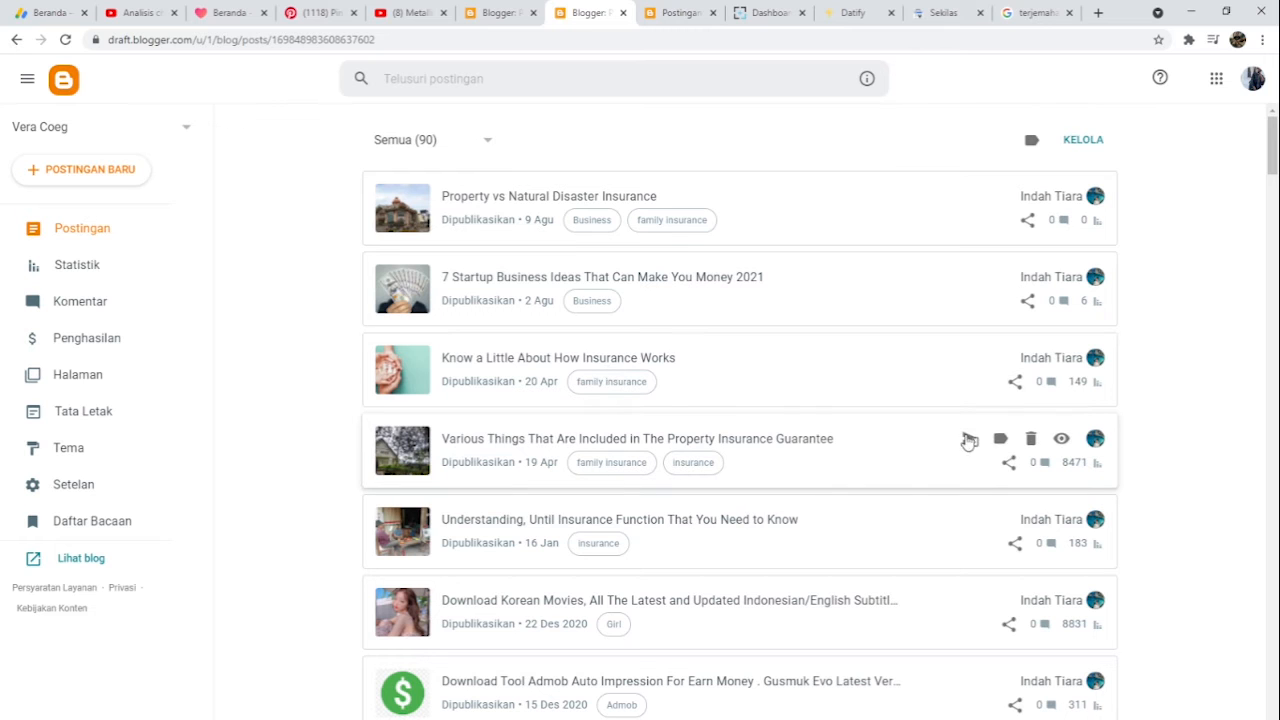
Step: View the published Vera Coeg article "Various Things That Are Included in The Property Insurance Guarantee", examine its ads and text, and close it
{"action": "left_click", "coordinate": [1061, 440]}
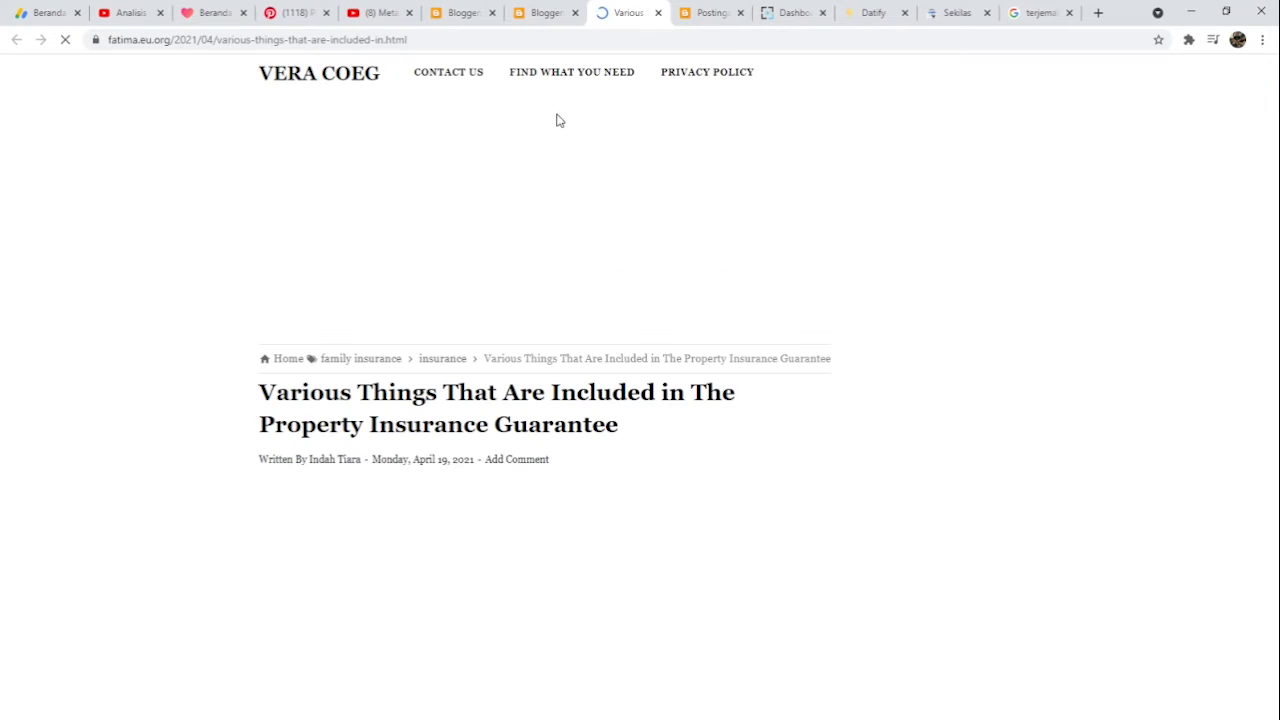
{"action": "scroll", "coordinate": [575, 505], "scroll_direction": "down", "scroll_amount": 10}
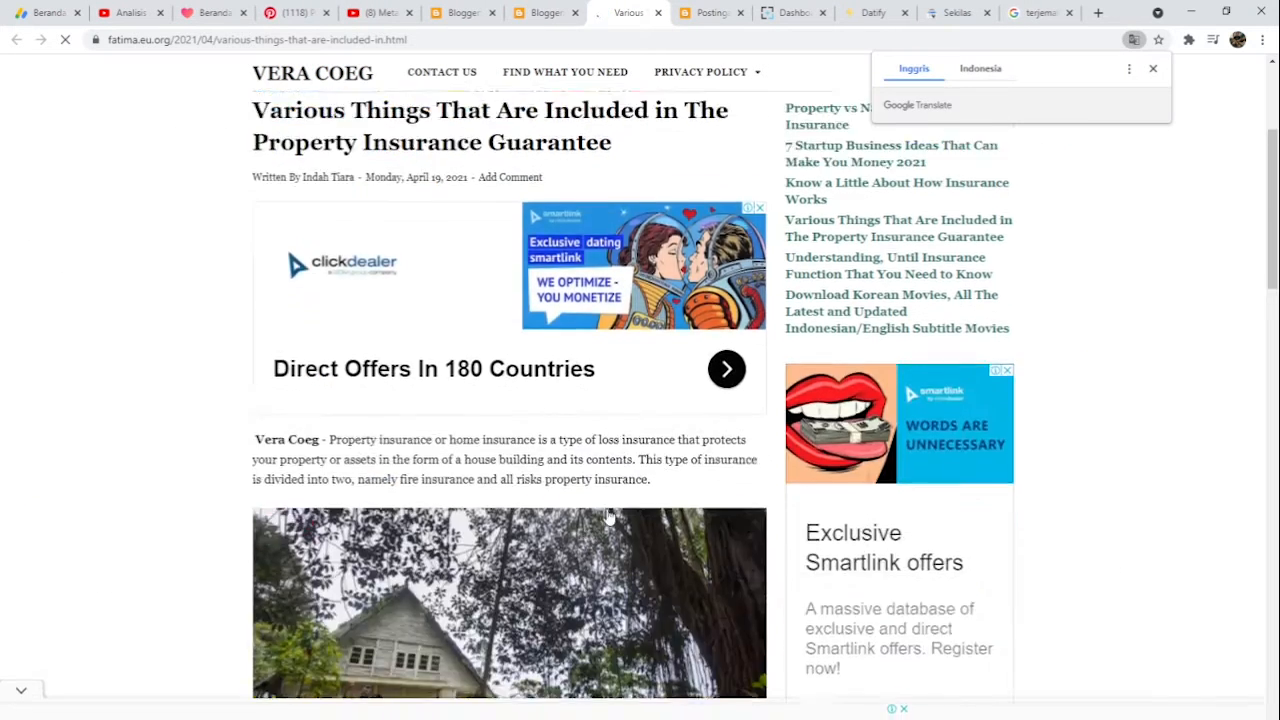
{"action": "scroll", "coordinate": [575, 505], "scroll_direction": "down", "scroll_amount": 8}
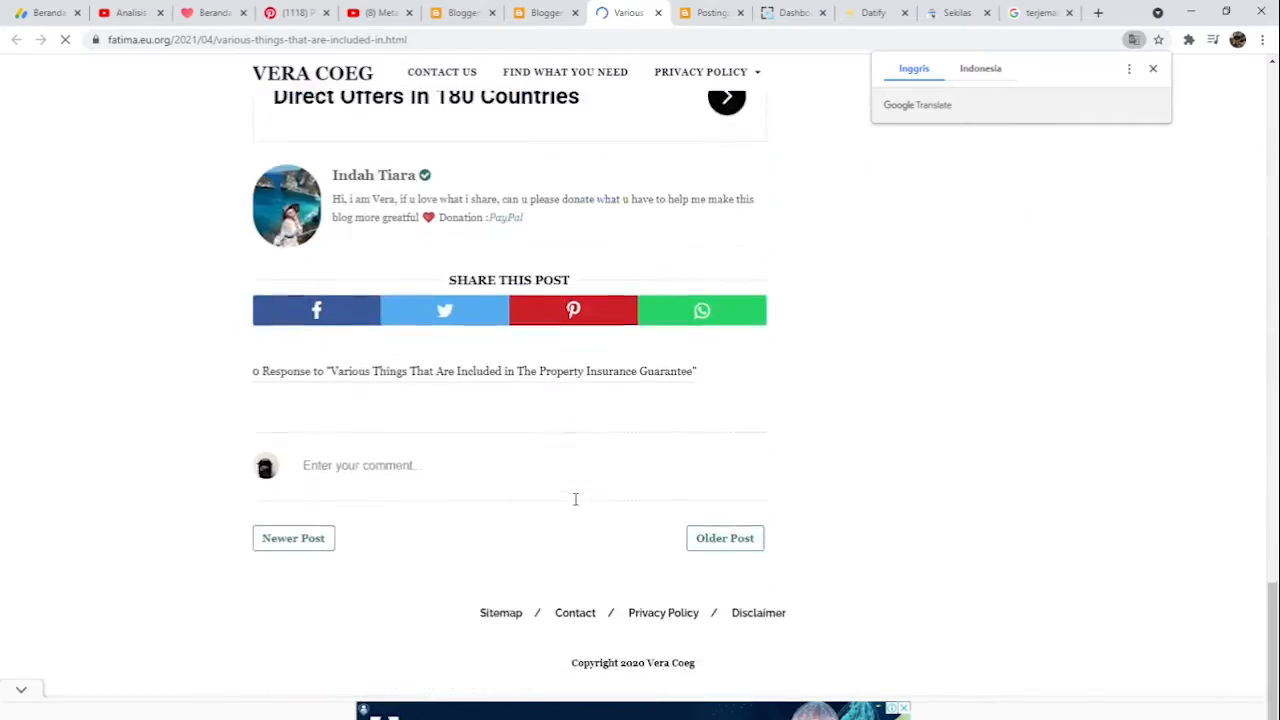
{"action": "scroll", "coordinate": [575, 500], "scroll_direction": "up", "scroll_amount": 7}
{"action": "scroll", "coordinate": [575, 499], "scroll_direction": "up", "scroll_amount": 13}
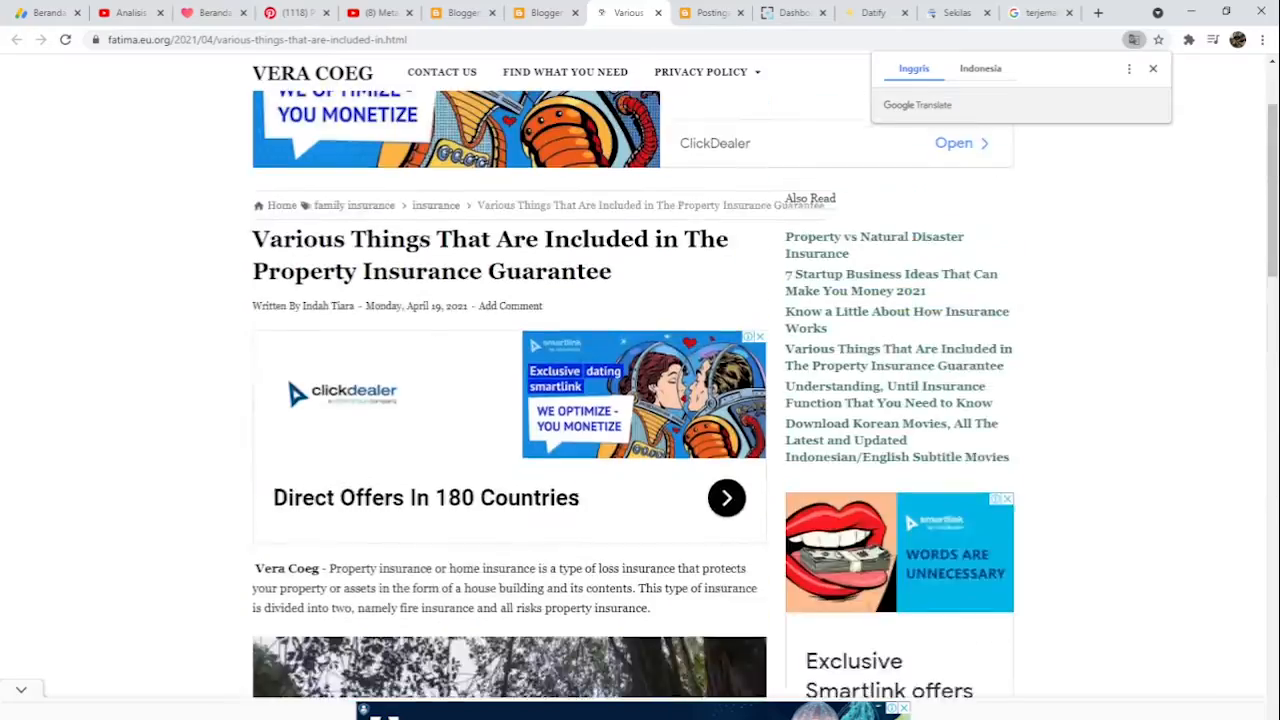
{"action": "scroll", "coordinate": [575, 499], "scroll_direction": "down", "scroll_amount": 3}
{"action": "scroll", "coordinate": [575, 500], "scroll_direction": "down", "scroll_amount": 10}
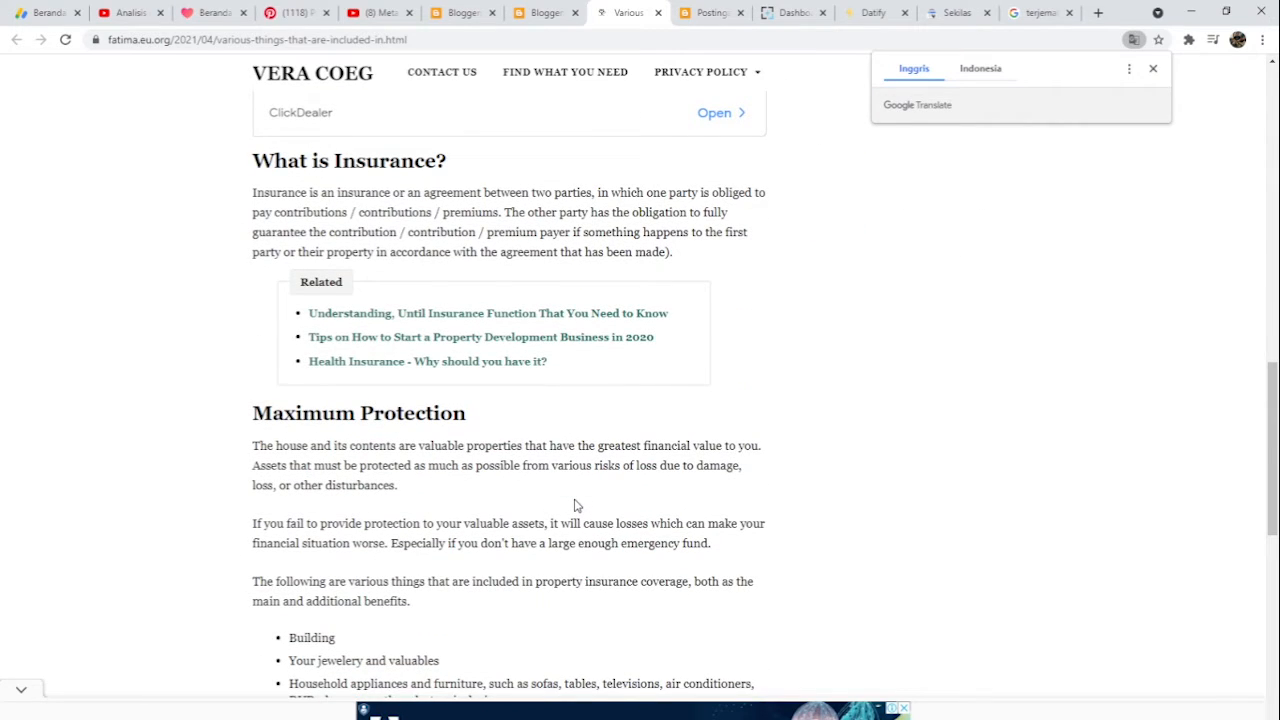
{"action": "left_click", "coordinate": [658, 12]}
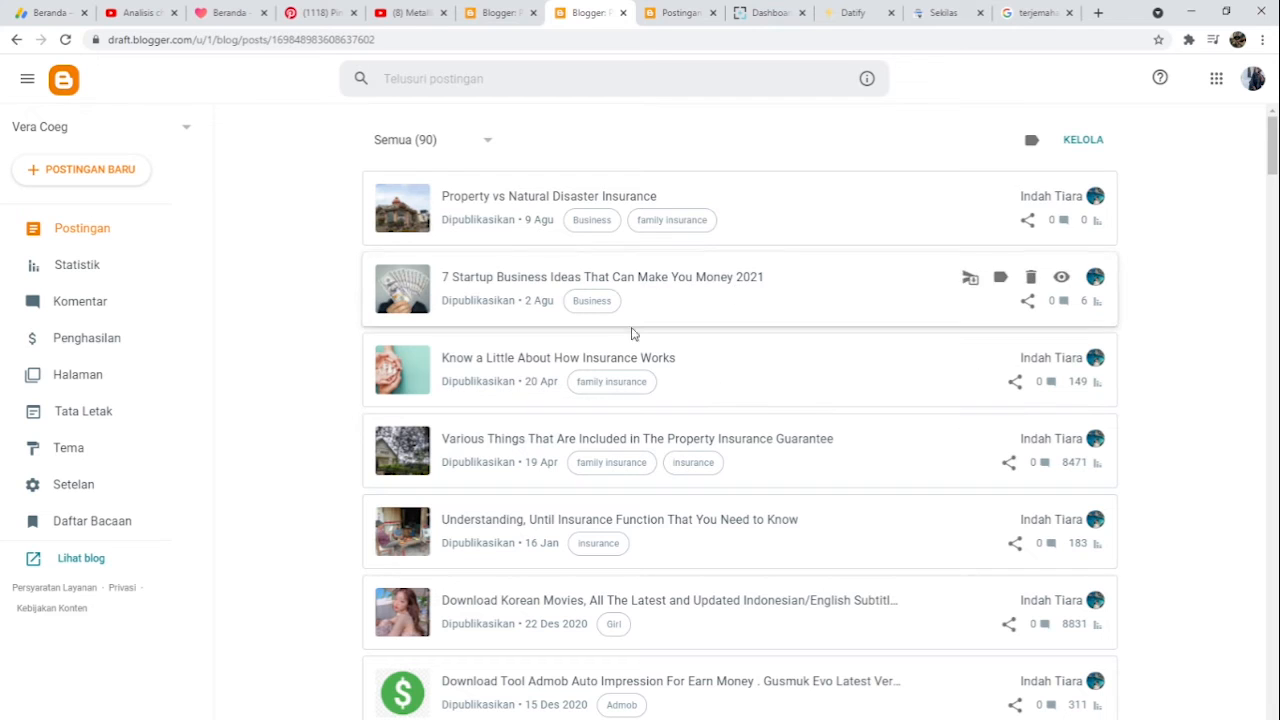
Step: Open the Noey Coeg draft "5 Best Insurance Buying Tips for You" and compare its text with the Indonesian original post
{"action": "left_click", "coordinate": [488, 13]}
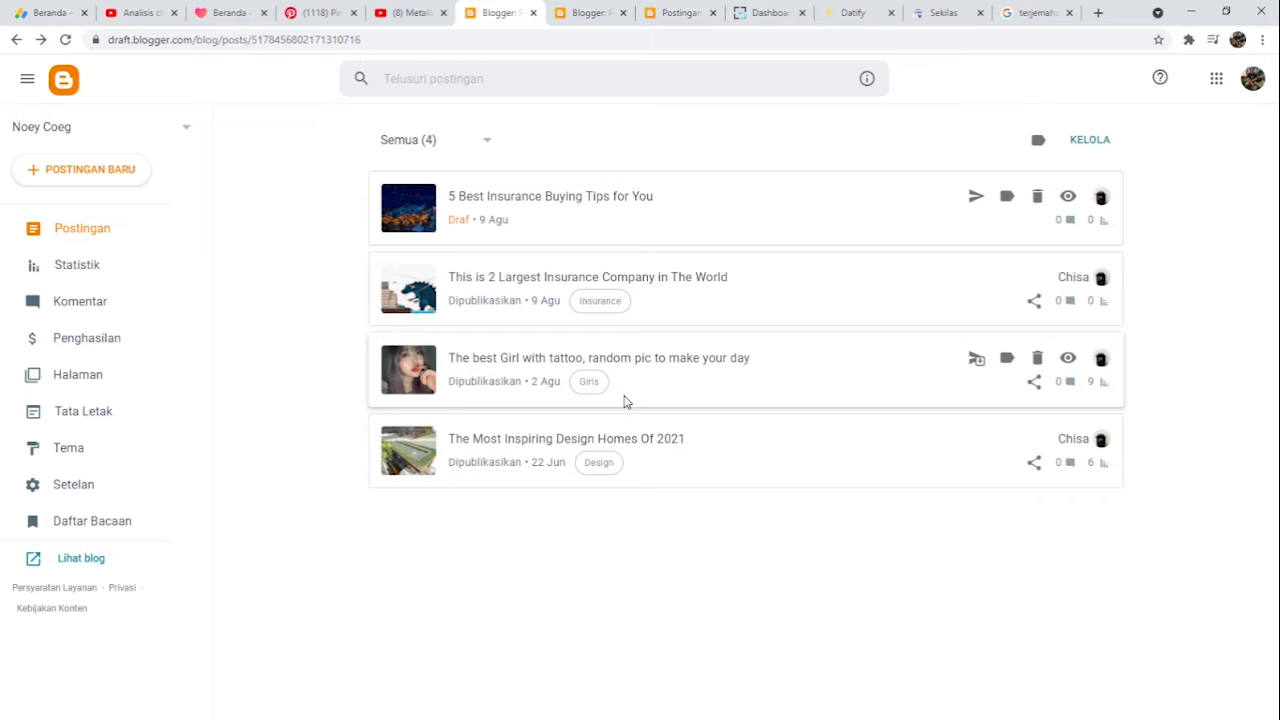
{"action": "left_click", "coordinate": [637, 198]}
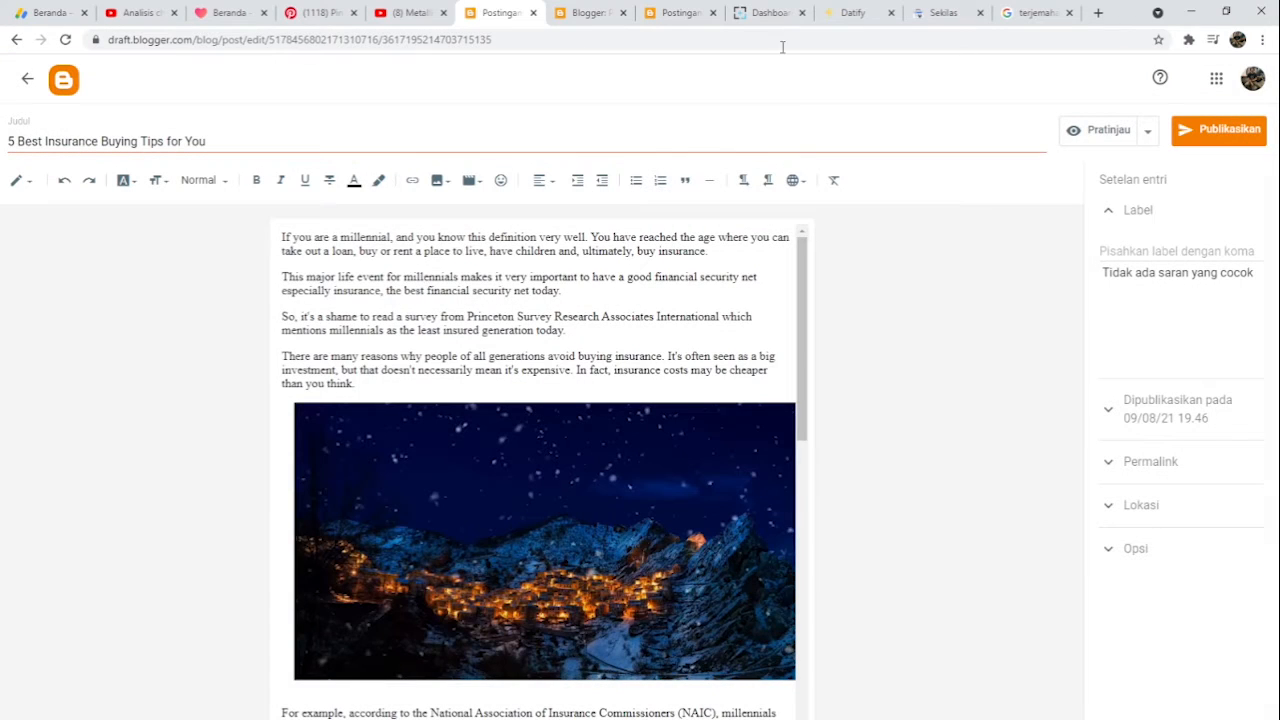
{"action": "left_click", "coordinate": [680, 13]}
{"action": "scroll", "coordinate": [444, 360], "scroll_direction": "down", "scroll_amount": 10}
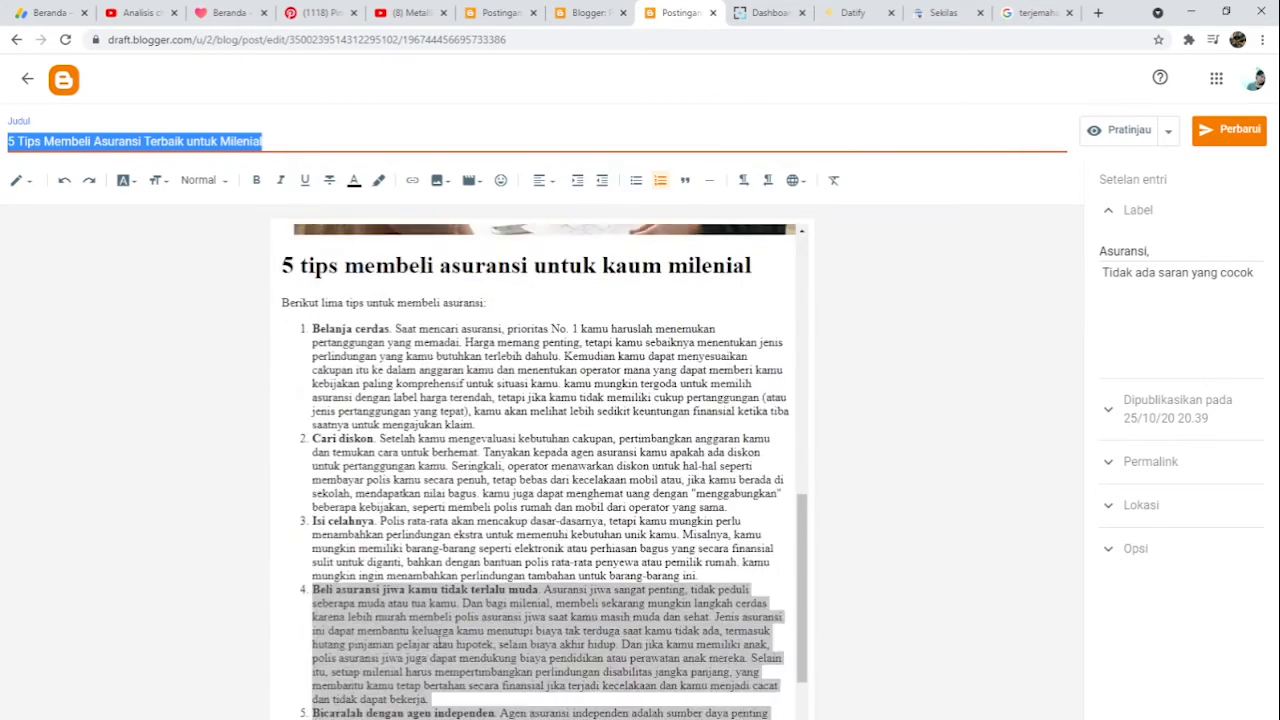
{"action": "scroll", "coordinate": [447, 480], "scroll_direction": "down", "scroll_amount": 2}
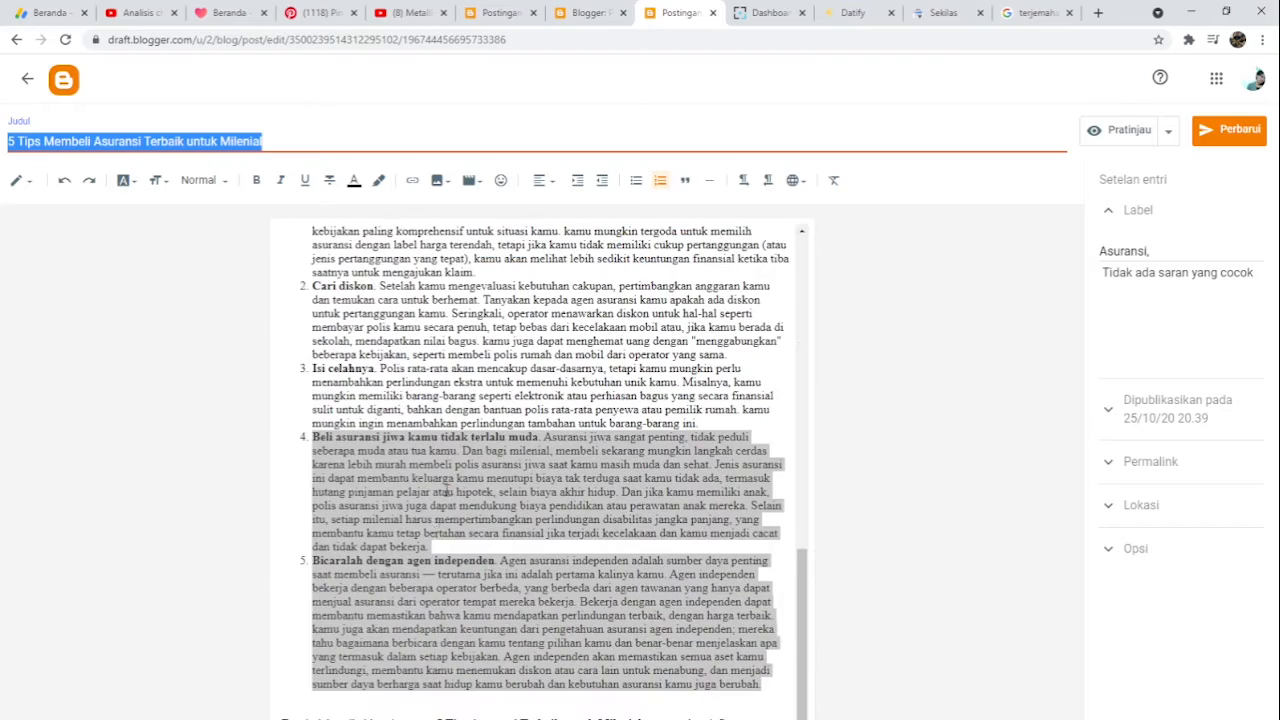
{"action": "left_click", "coordinate": [498, 14]}
{"action": "scroll", "coordinate": [511, 446], "scroll_direction": "down", "scroll_amount": 4}
{"action": "scroll", "coordinate": [511, 446], "scroll_direction": "down", "scroll_amount": 3}
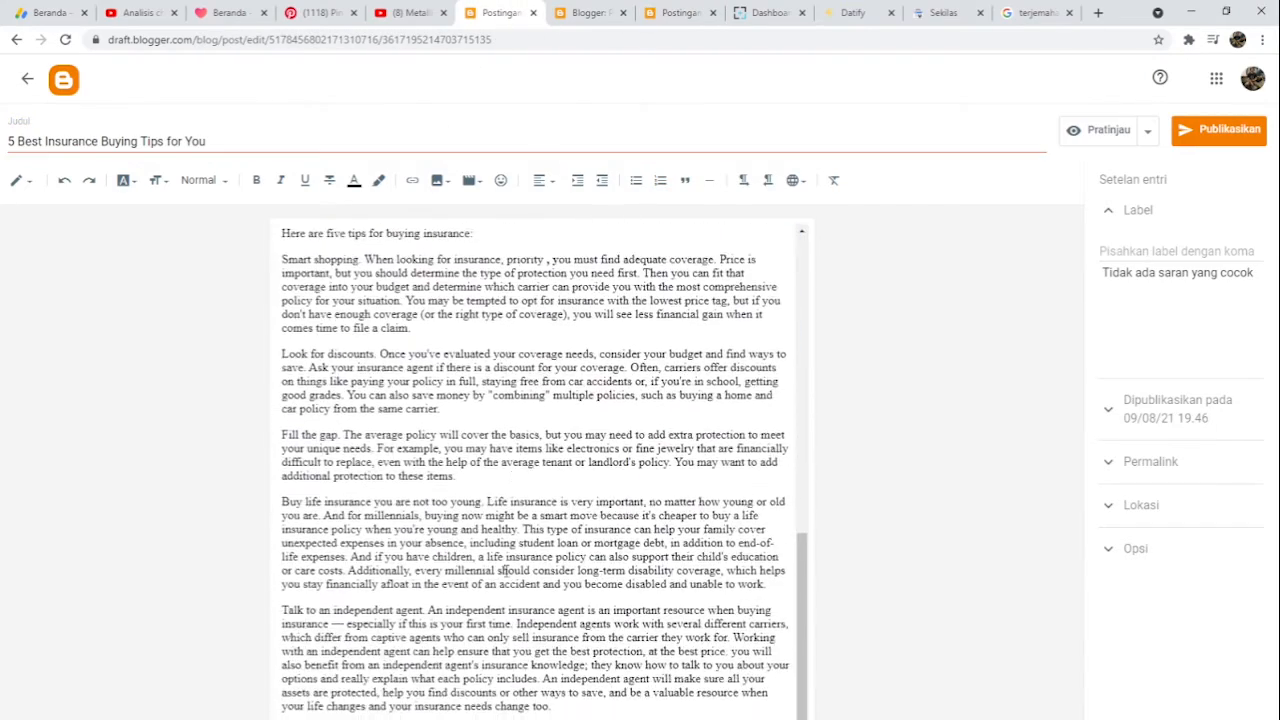
{"action": "scroll", "coordinate": [511, 446], "scroll_direction": "up", "scroll_amount": 7}
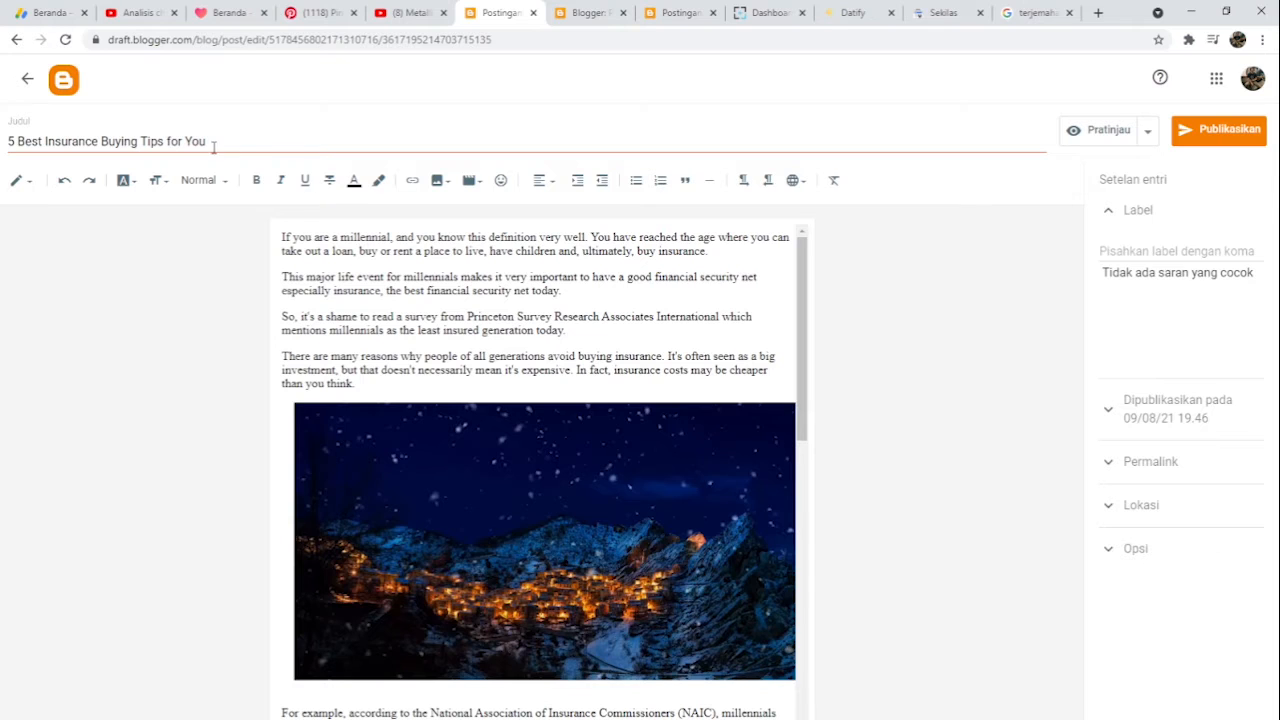
Step: Assign the Insurance label to the draft and set its publication time to automatic
{"action": "left_click", "coordinate": [1125, 251]}
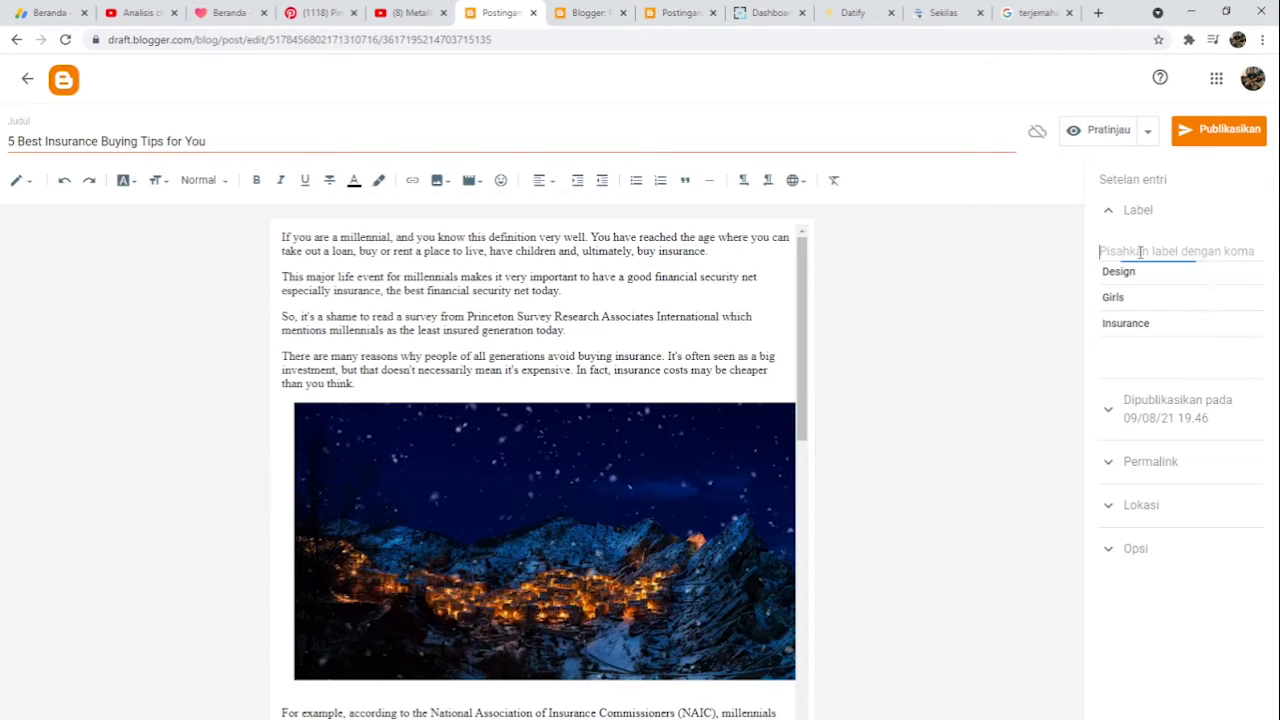
{"action": "left_click", "coordinate": [1136, 323]}
{"action": "left_click", "coordinate": [1110, 415]}
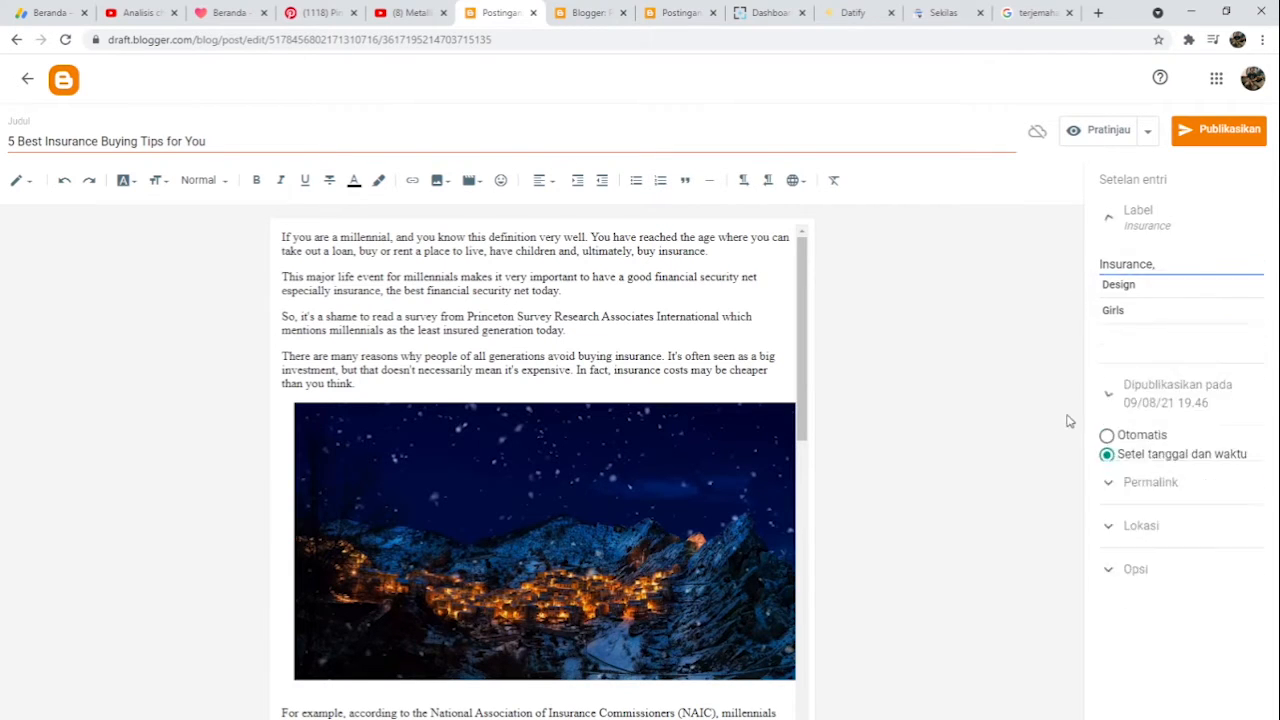
{"action": "left_click", "coordinate": [1108, 338]}
{"action": "left_click", "coordinate": [1107, 317]}
{"action": "left_click", "coordinate": [1110, 250]}
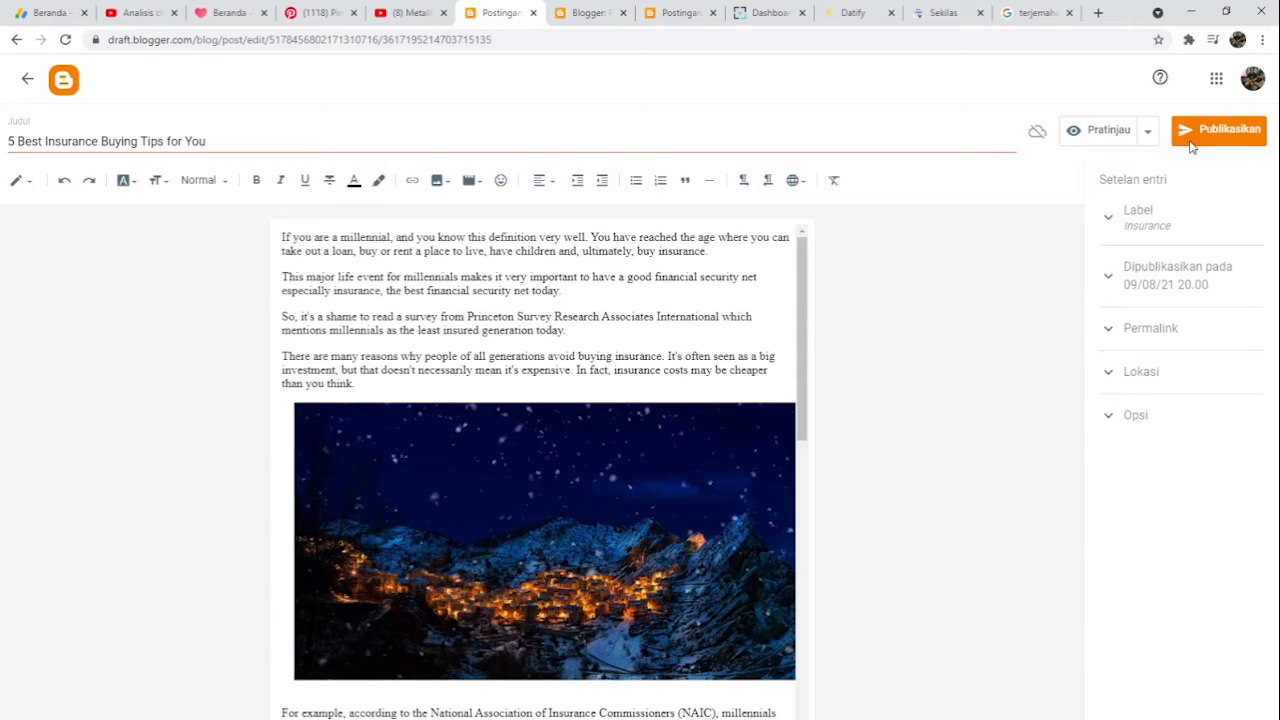
Step: Publish the post "5 Best Insurance Buying Tips for You" and copy its link
{"action": "left_click", "coordinate": [1195, 135]}
{"action": "left_click", "coordinate": [730, 456]}
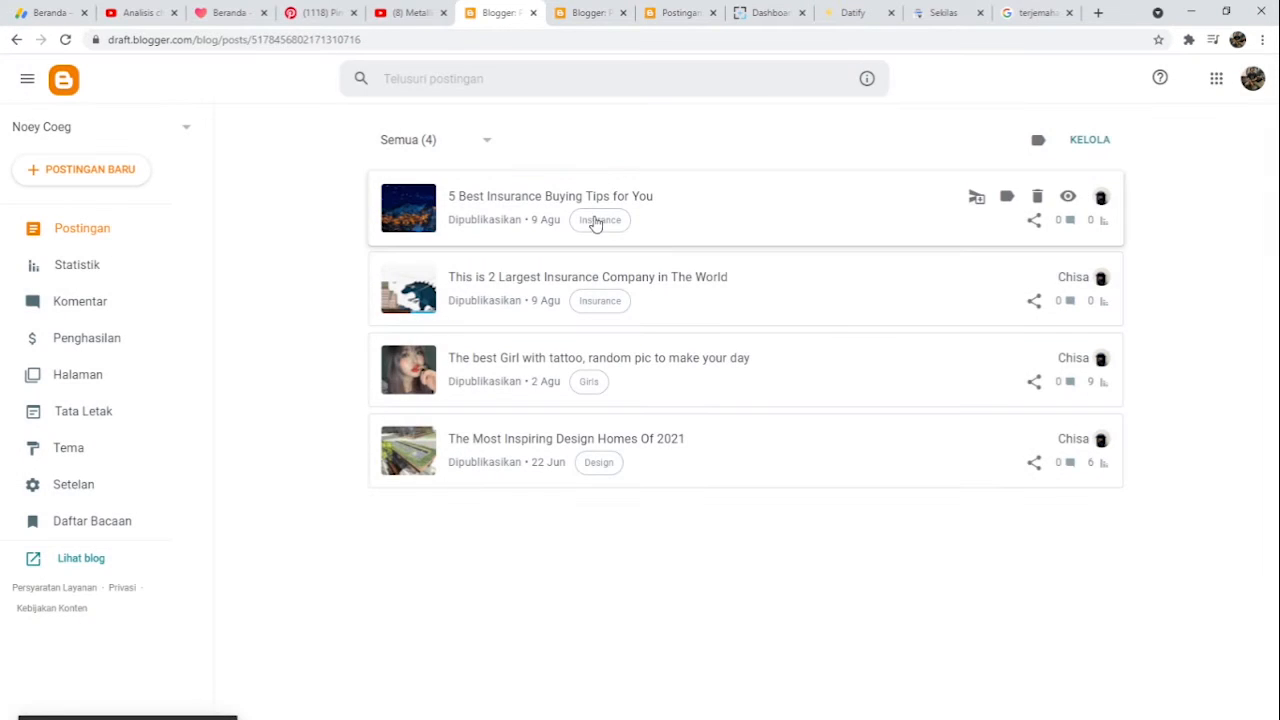
{"action": "left_click", "coordinate": [1033, 222]}
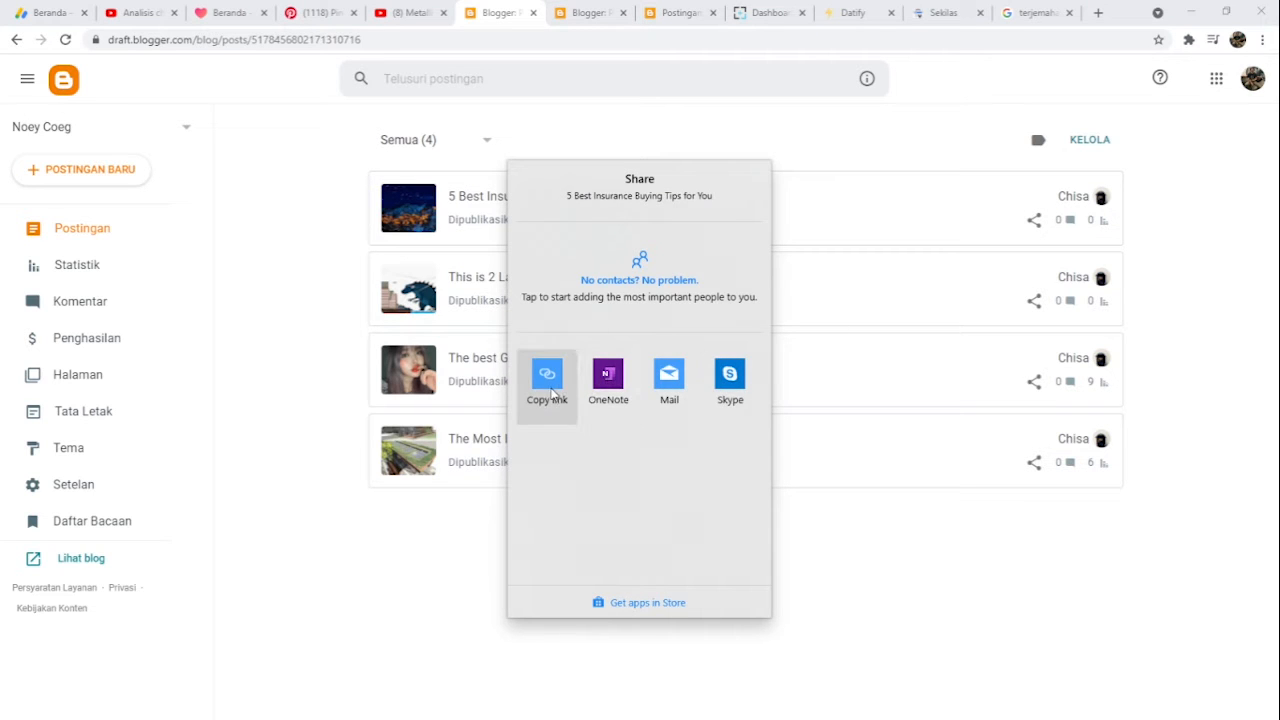
{"action": "left_click", "coordinate": [551, 395]}
Step: Switch to Google Search Console, select the noeyruift.eu.org property and inspect the copied URL of the five insurance tips post
{"action": "left_click", "coordinate": [943, 13]}
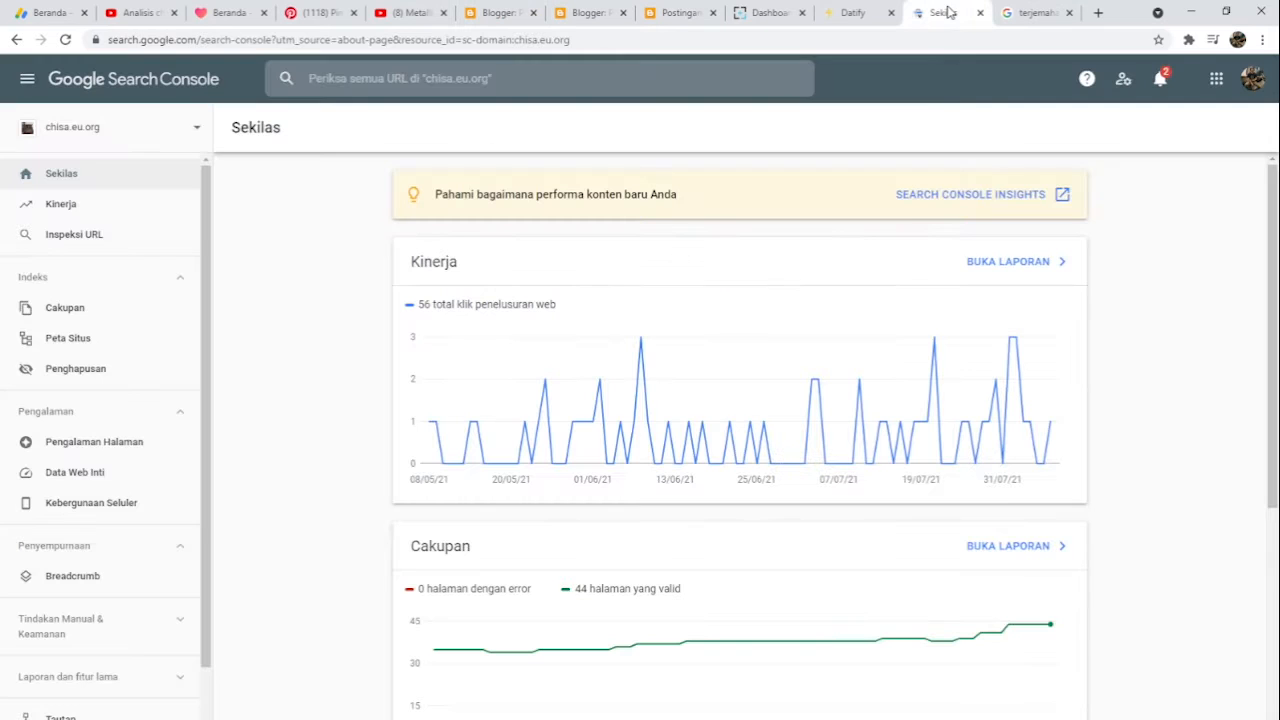
{"action": "left_click", "coordinate": [144, 138]}
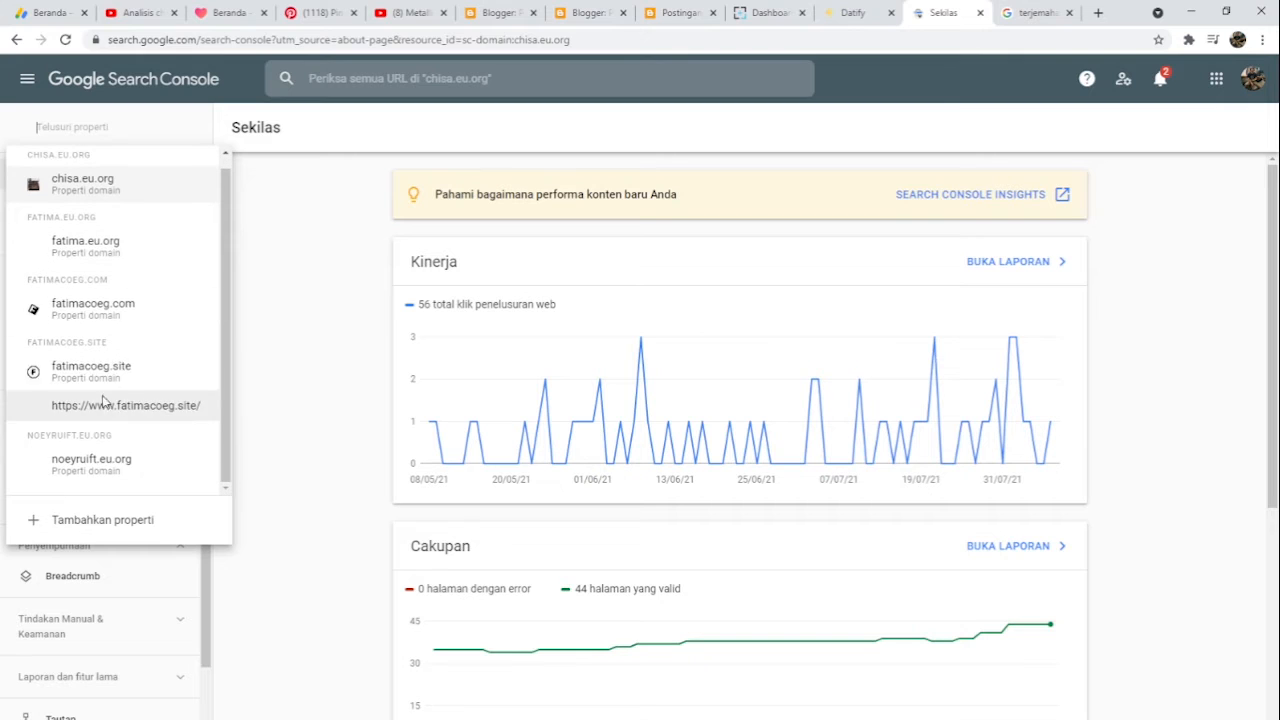
{"action": "left_click", "coordinate": [95, 466]}
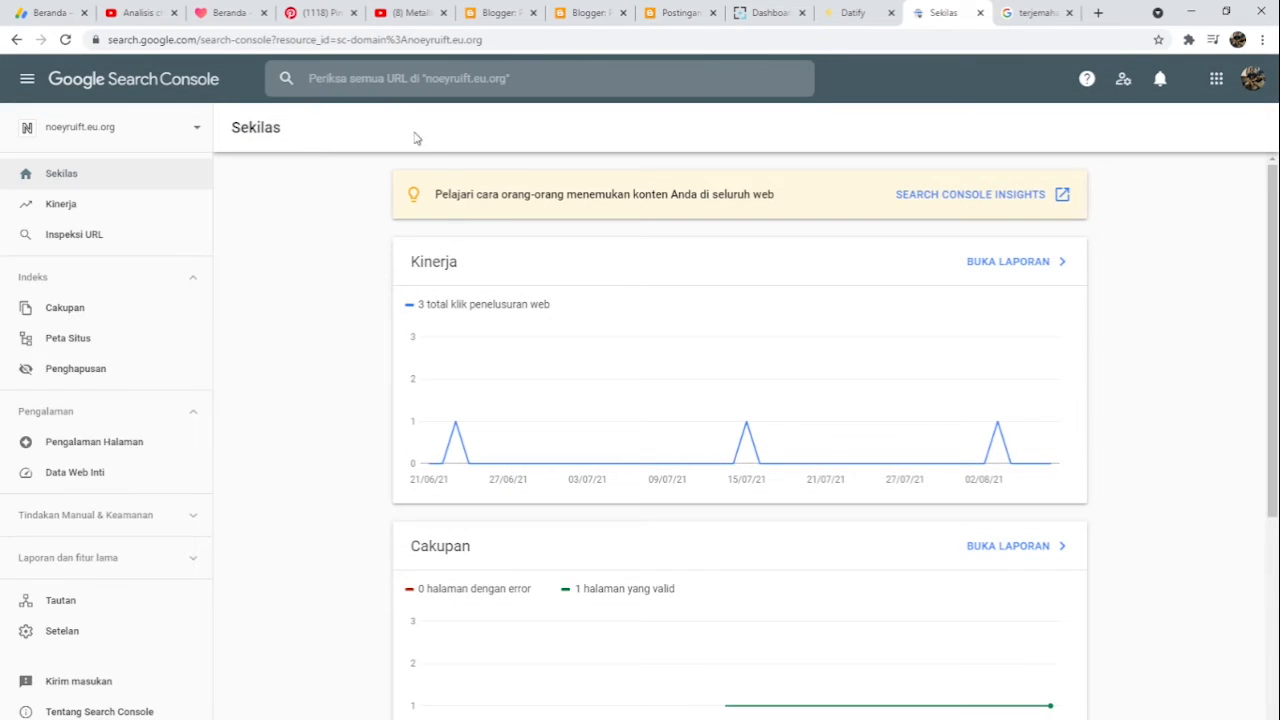
{"action": "left_click", "coordinate": [400, 80]}
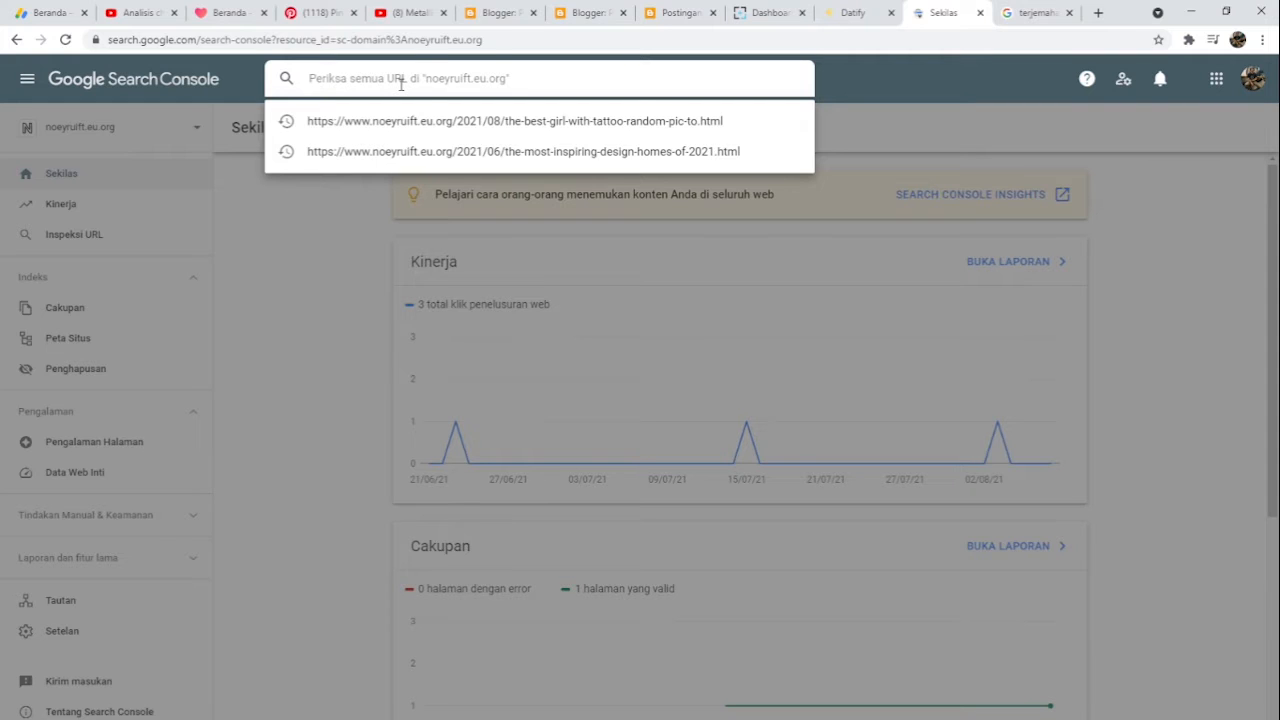
{"action": "key", "text": "ctrl+v"}
{"action": "key", "text": "Return"}
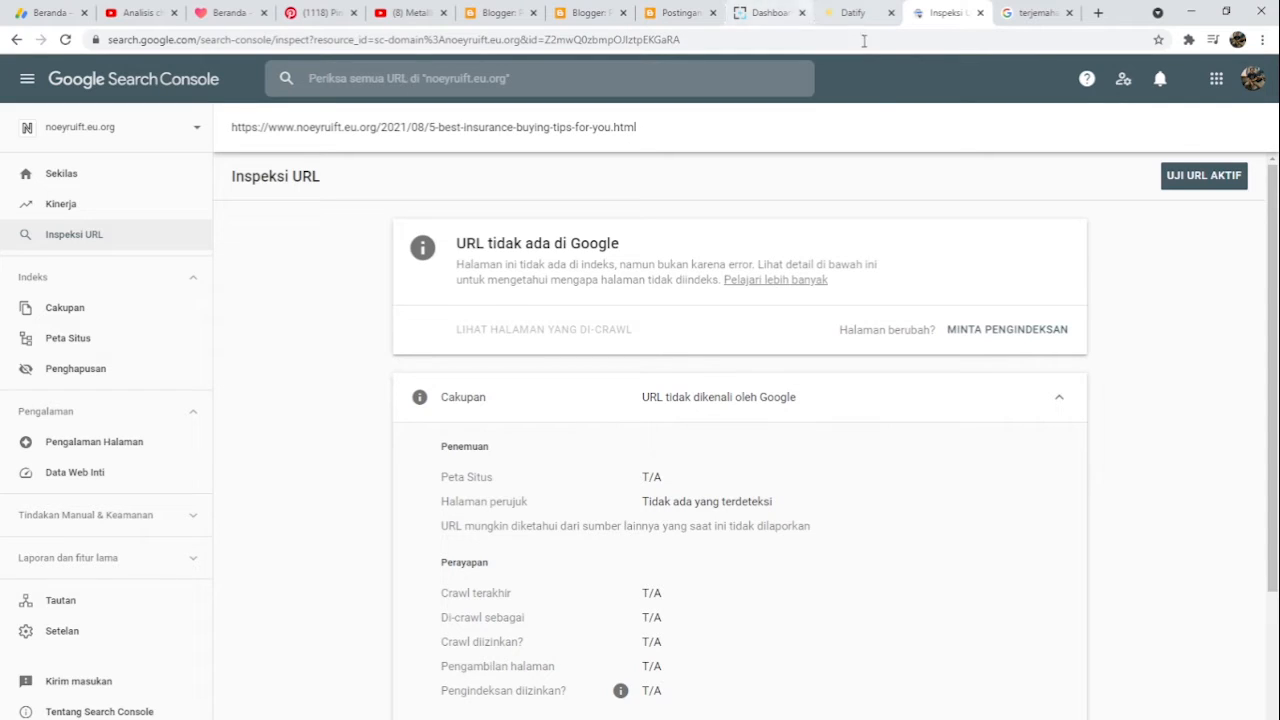
Step: Run a live test of the five insurance tips post's URL and request its indexing
{"action": "left_click", "coordinate": [1192, 177]}
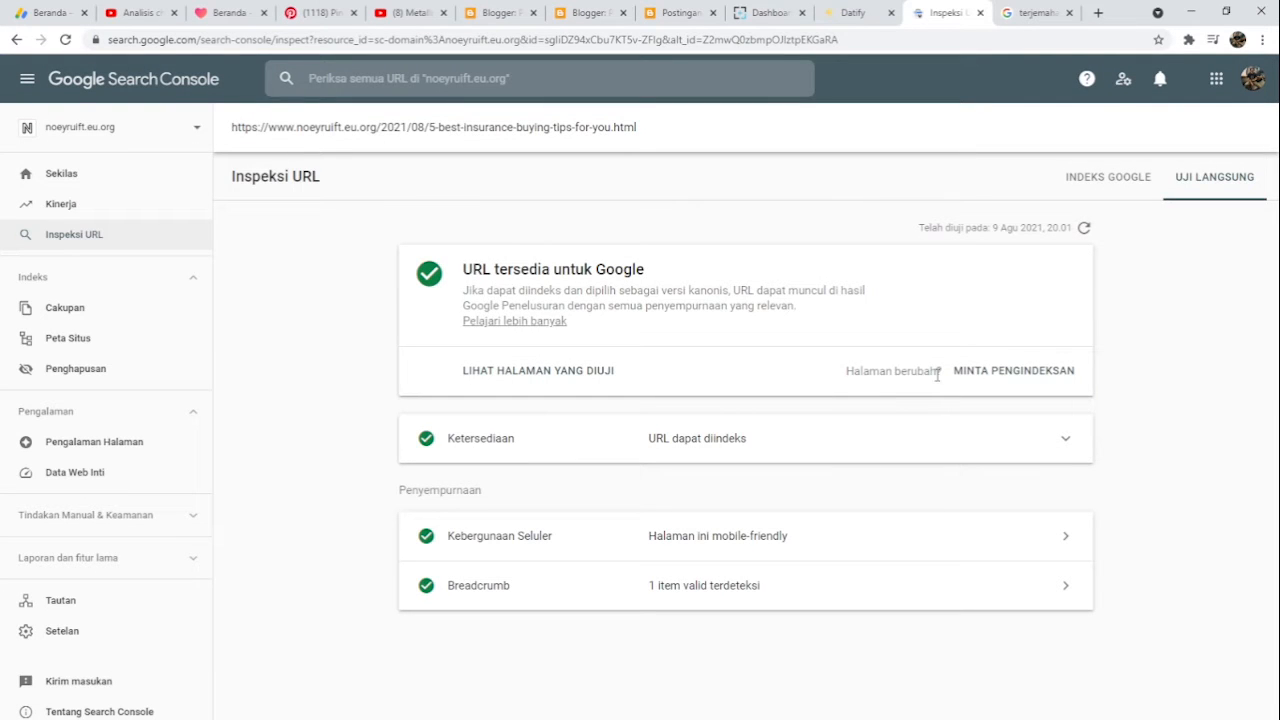
{"action": "left_click", "coordinate": [988, 375]}
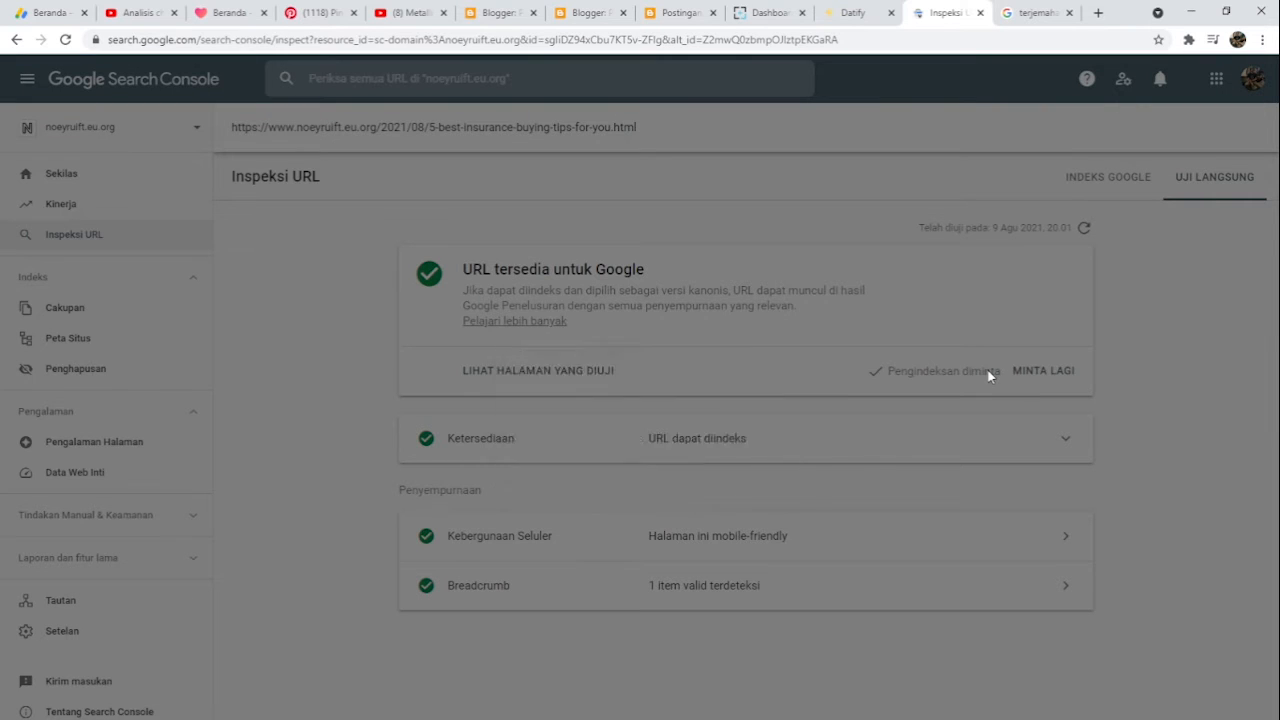
{"action": "left_click", "coordinate": [858, 472]}
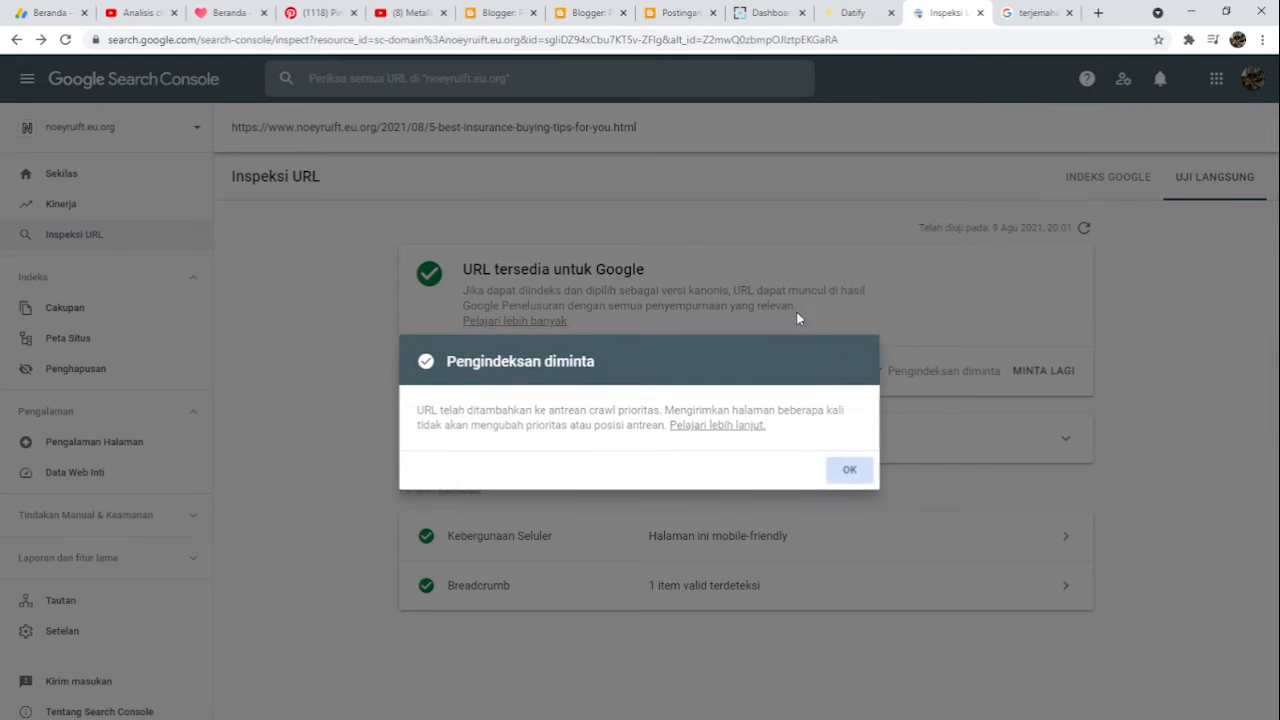
Step: Copy the link of the Blogger post "This is 2 Largest Insurance Company in The World" and inspect it in Google Search Console
{"action": "left_click", "coordinate": [499, 14]}
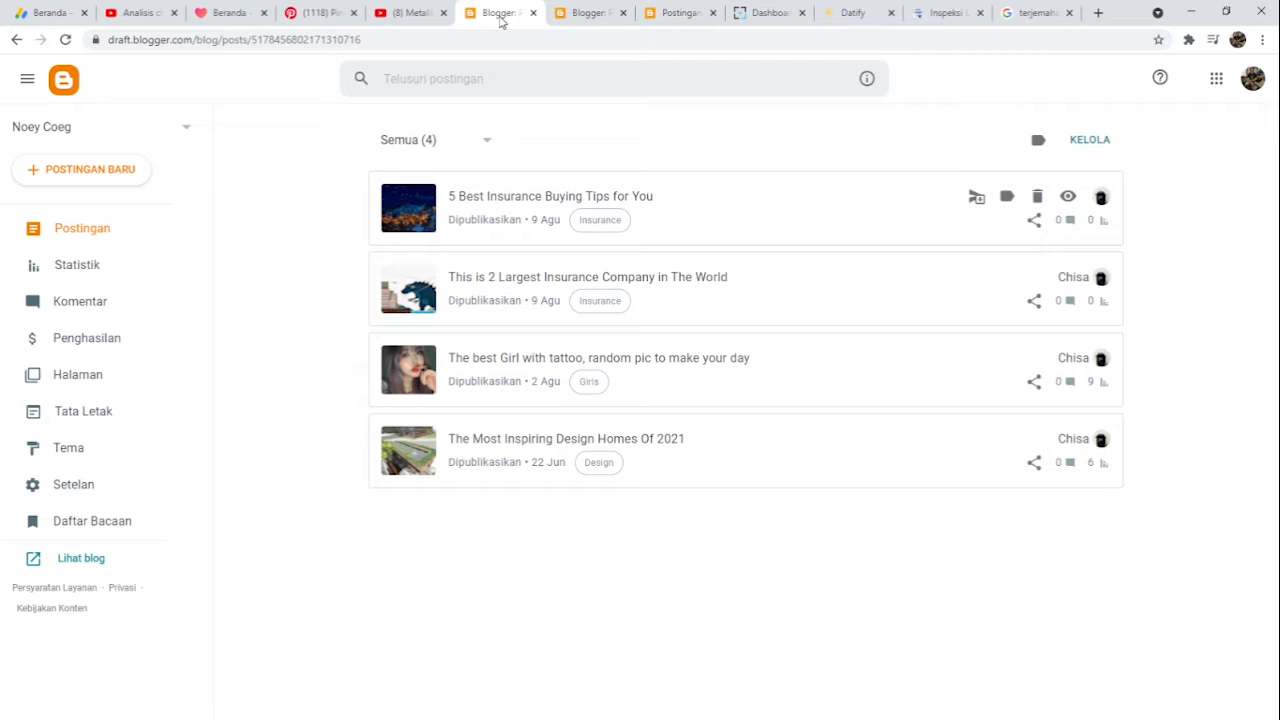
{"action": "left_click", "coordinate": [1034, 300]}
{"action": "left_click", "coordinate": [546, 373]}
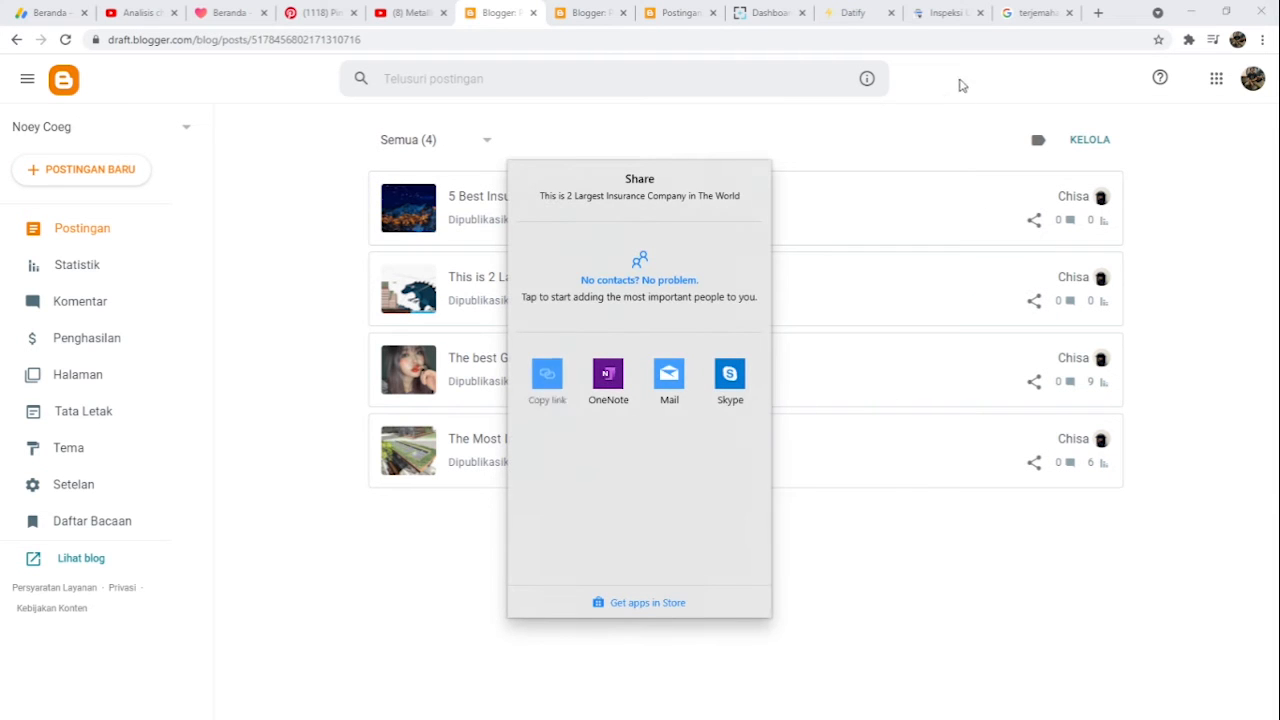
{"action": "left_click", "coordinate": [948, 18]}
{"action": "left_click", "coordinate": [565, 80]}
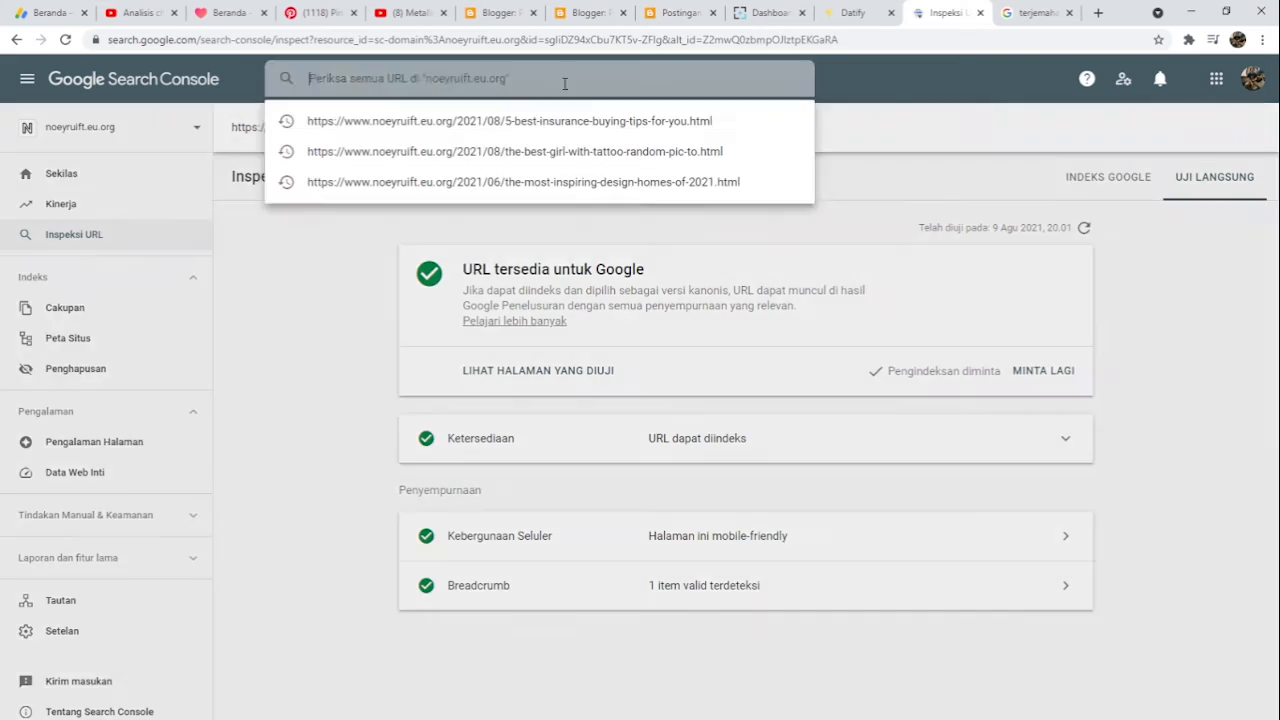
{"action": "key", "text": "ctrl+v"}
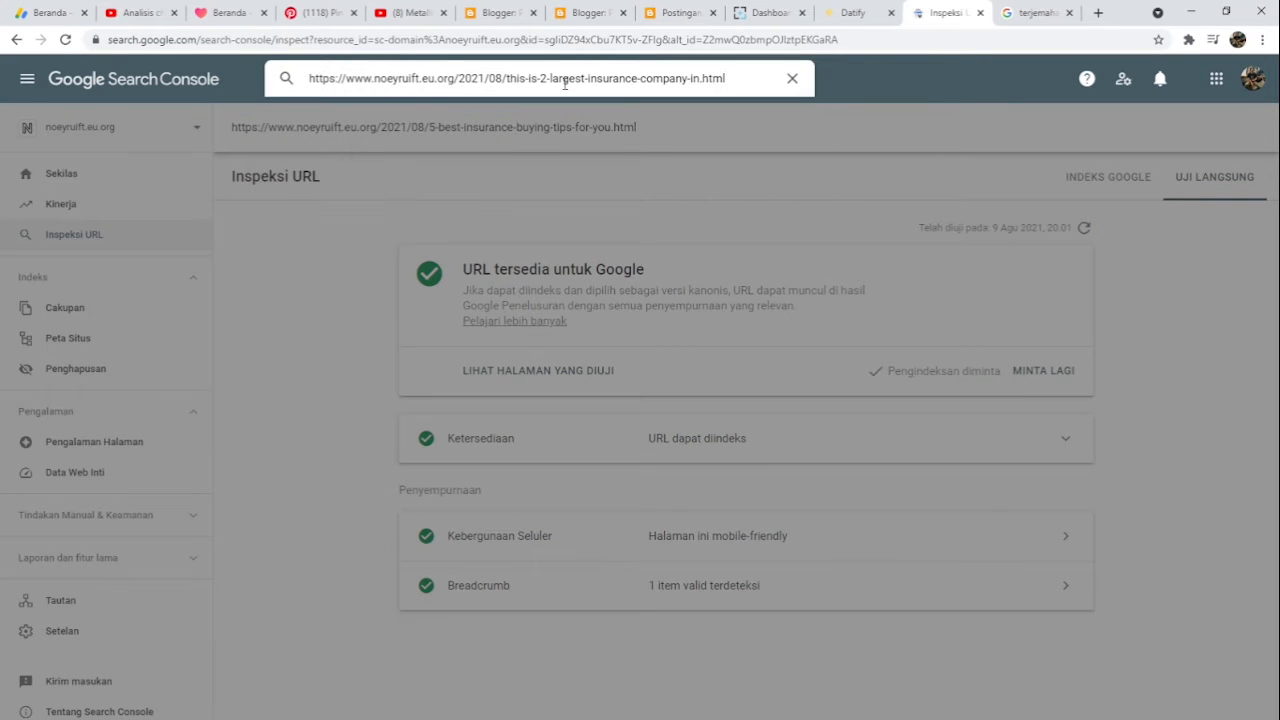
{"action": "key", "text": "Return"}
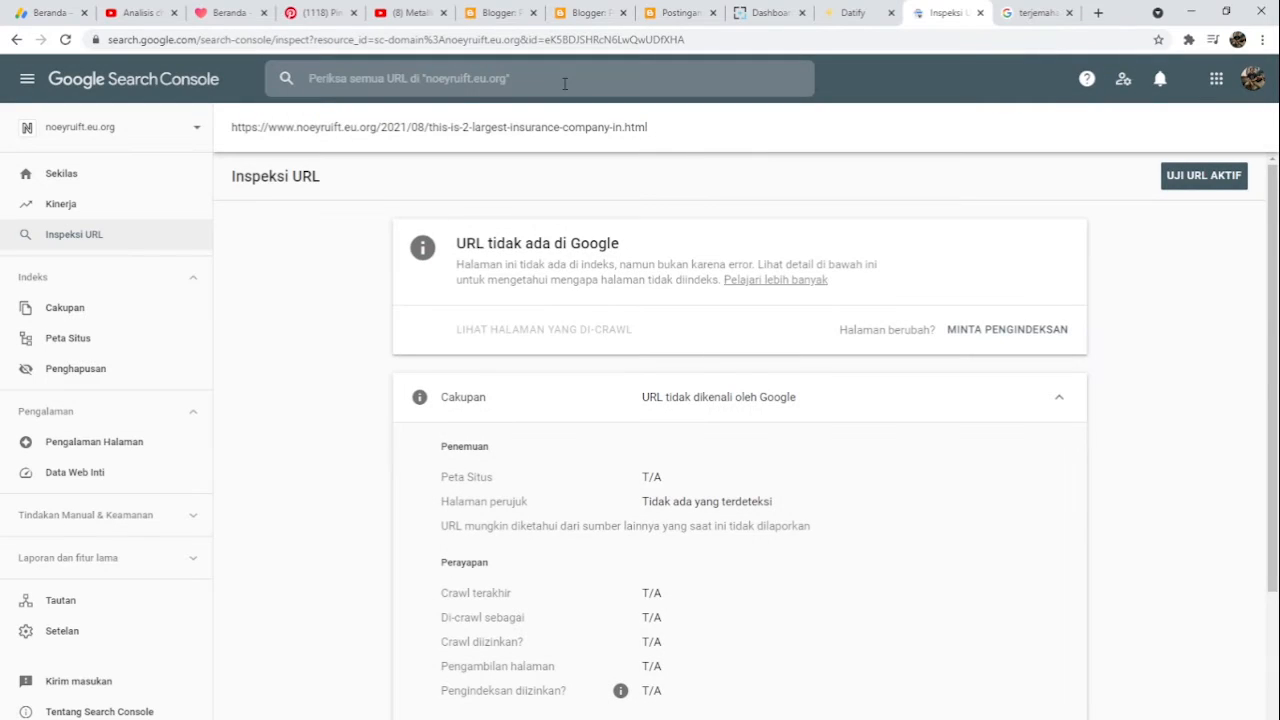
Step: Run a live test of the largest insurance company post's URL and try to request its indexing
{"action": "left_click", "coordinate": [1213, 186]}
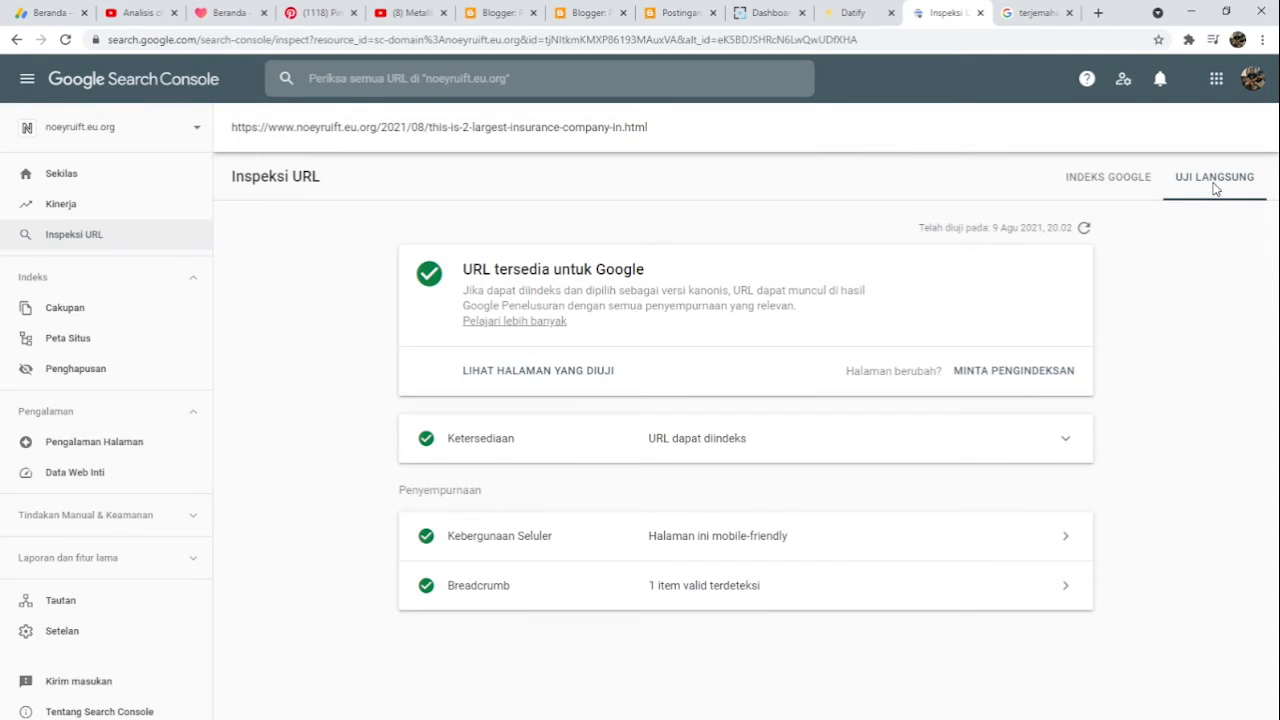
{"action": "left_click", "coordinate": [1050, 370]}
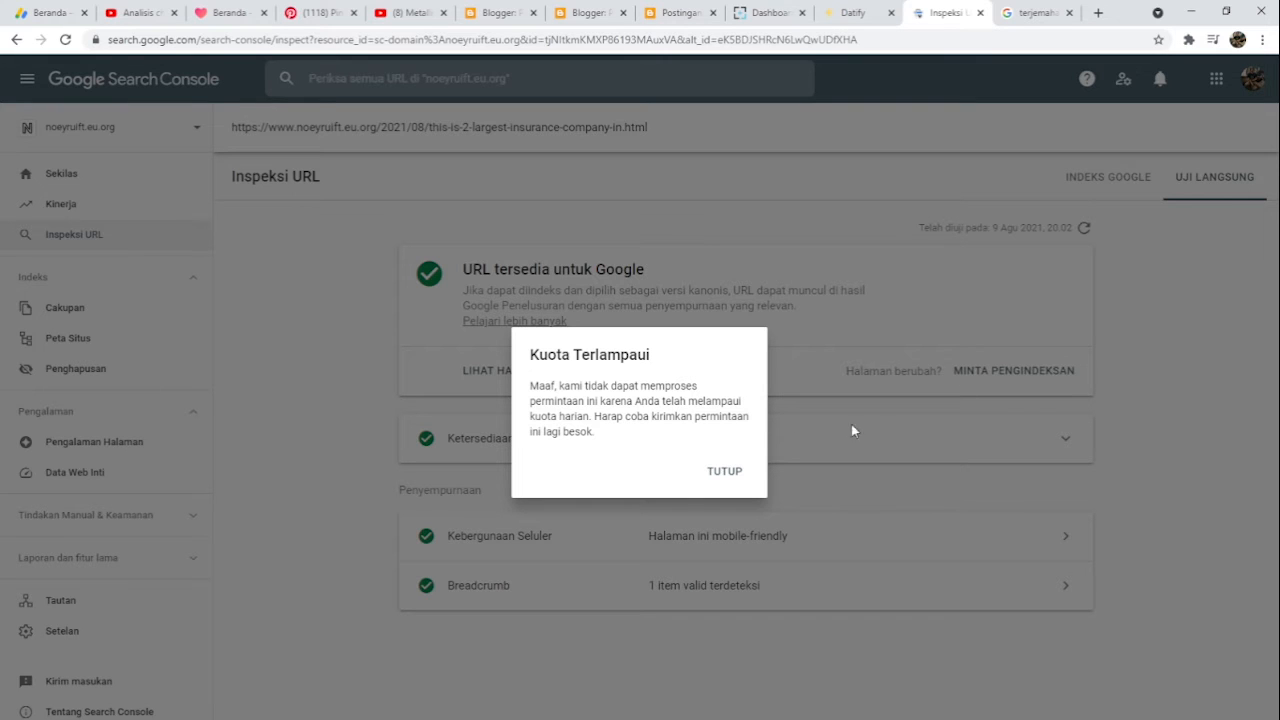
{"action": "left_click", "coordinate": [719, 471]}
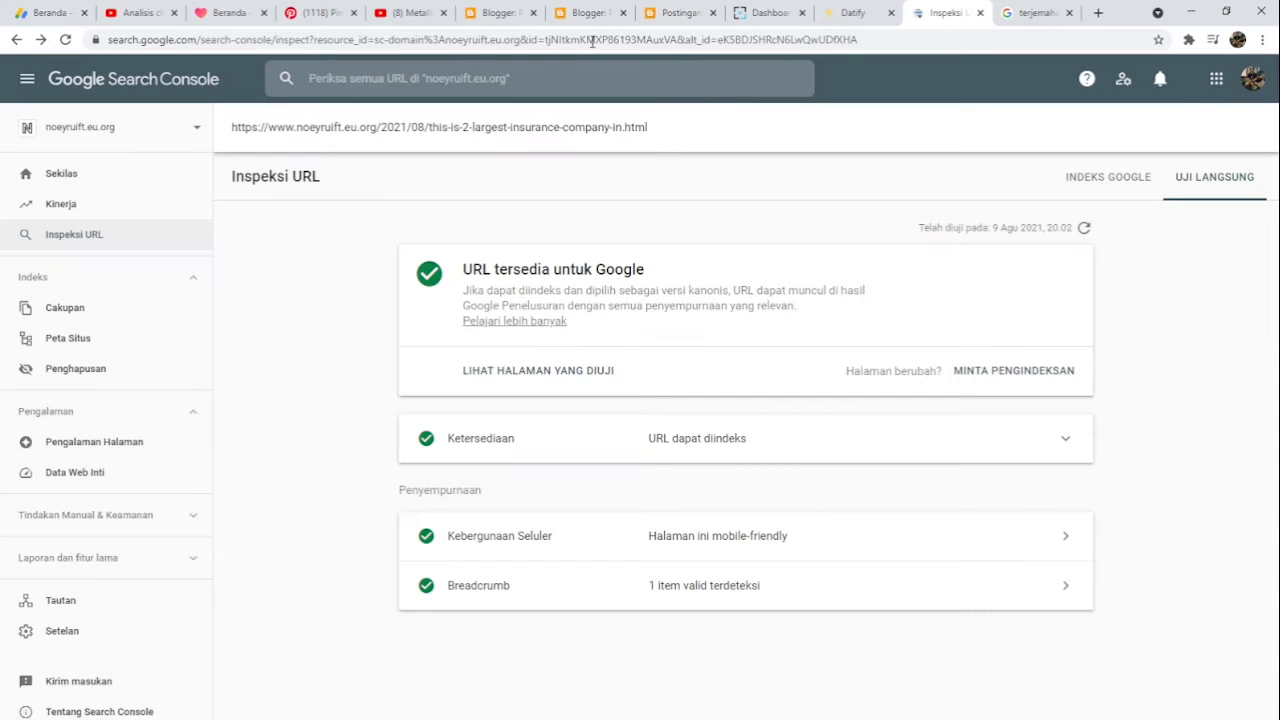
Step: Switch to Blogger, view the published Noey Coeg blog's home page and close it again
{"action": "left_click", "coordinate": [484, 12]}
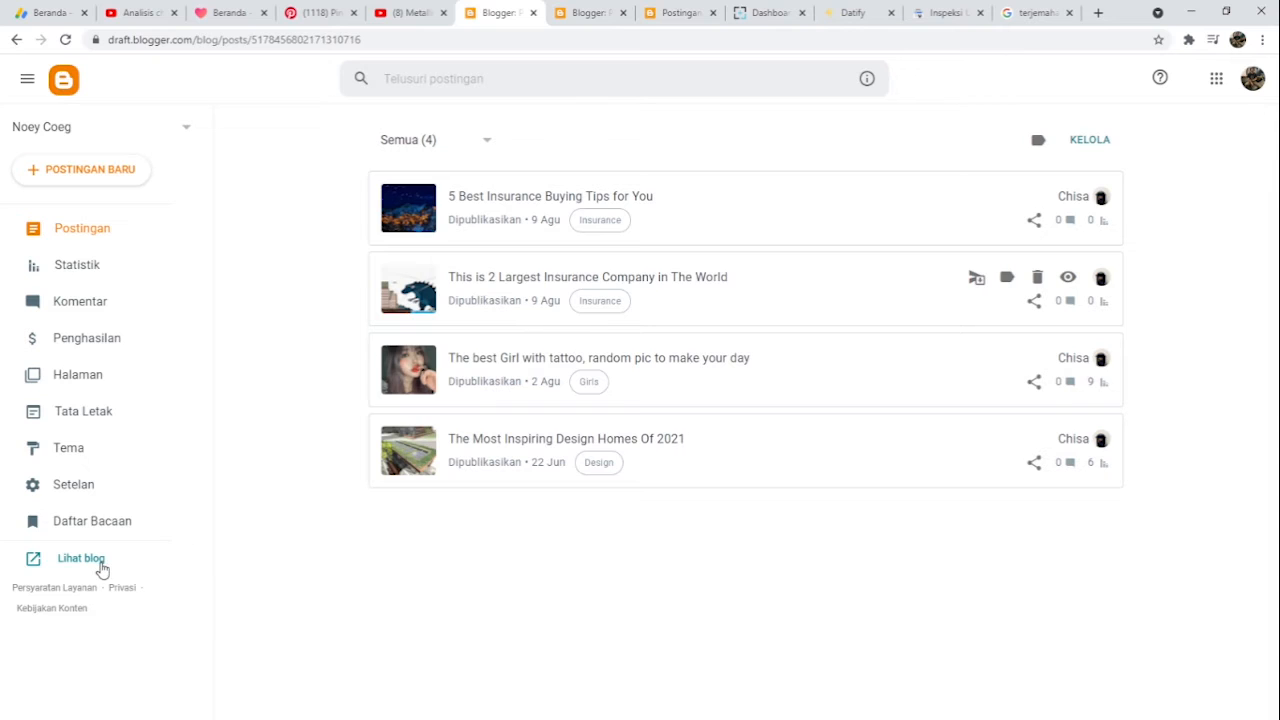
{"action": "left_click", "coordinate": [100, 563]}
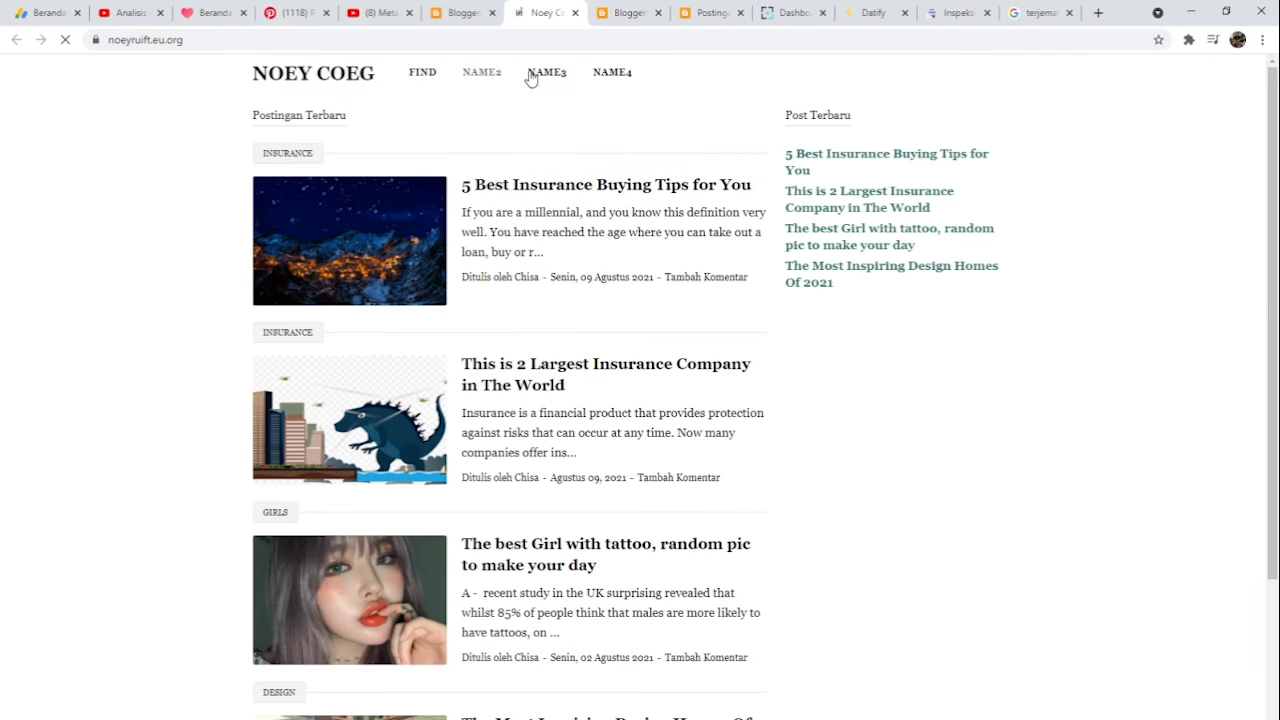
{"action": "left_click", "coordinate": [575, 12]}
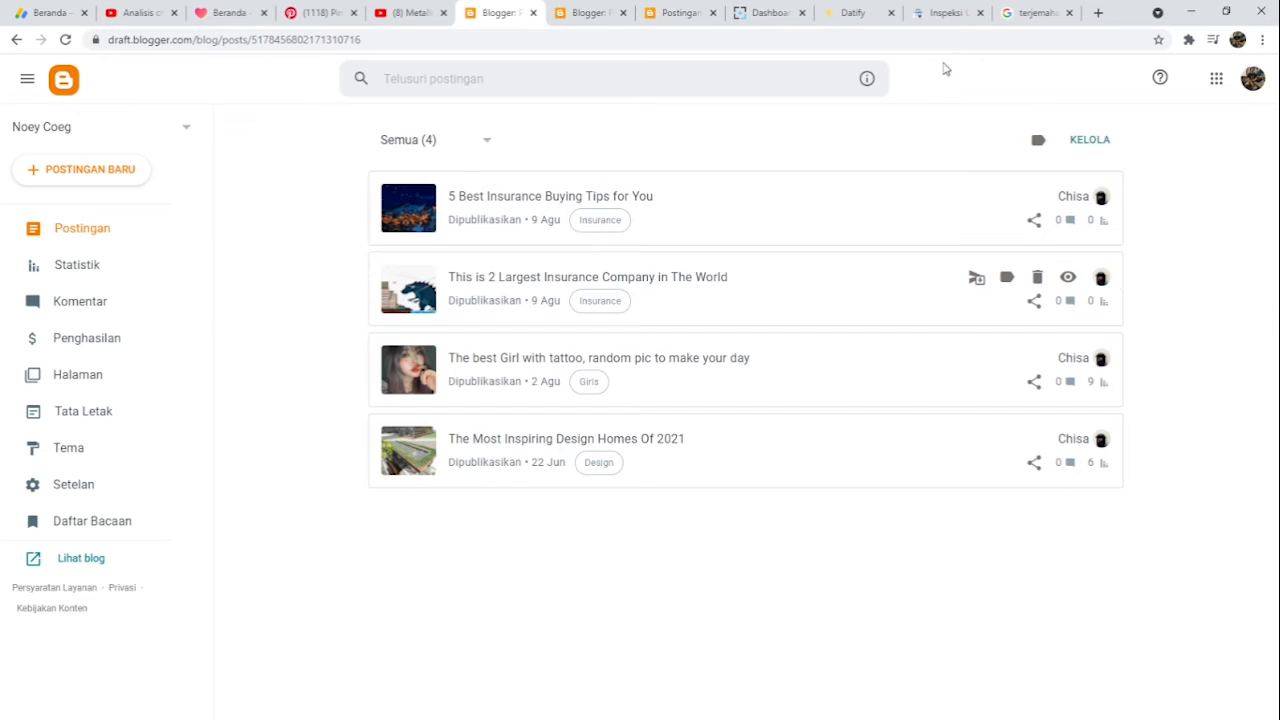
{"action": "left_click", "coordinate": [945, 14]}
{"action": "left_click", "coordinate": [495, 14]}
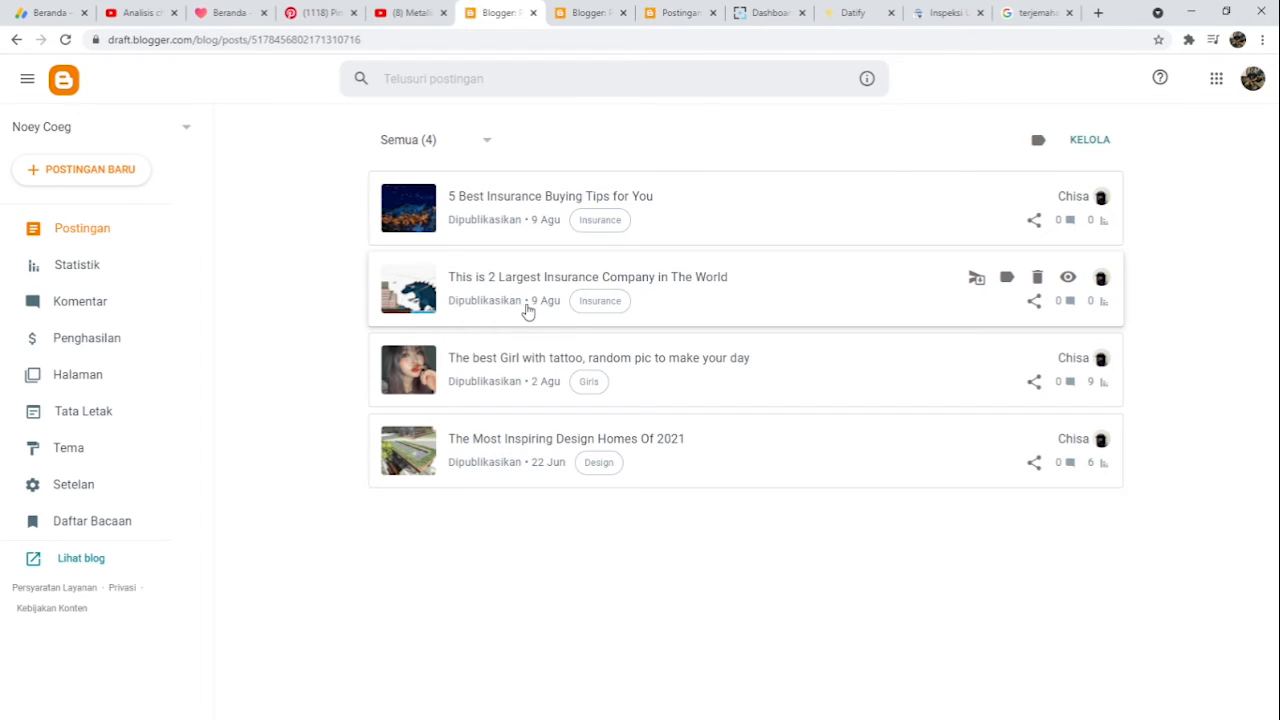
{"action": "left_click", "coordinate": [921, 19]}
{"action": "left_click", "coordinate": [497, 18]}
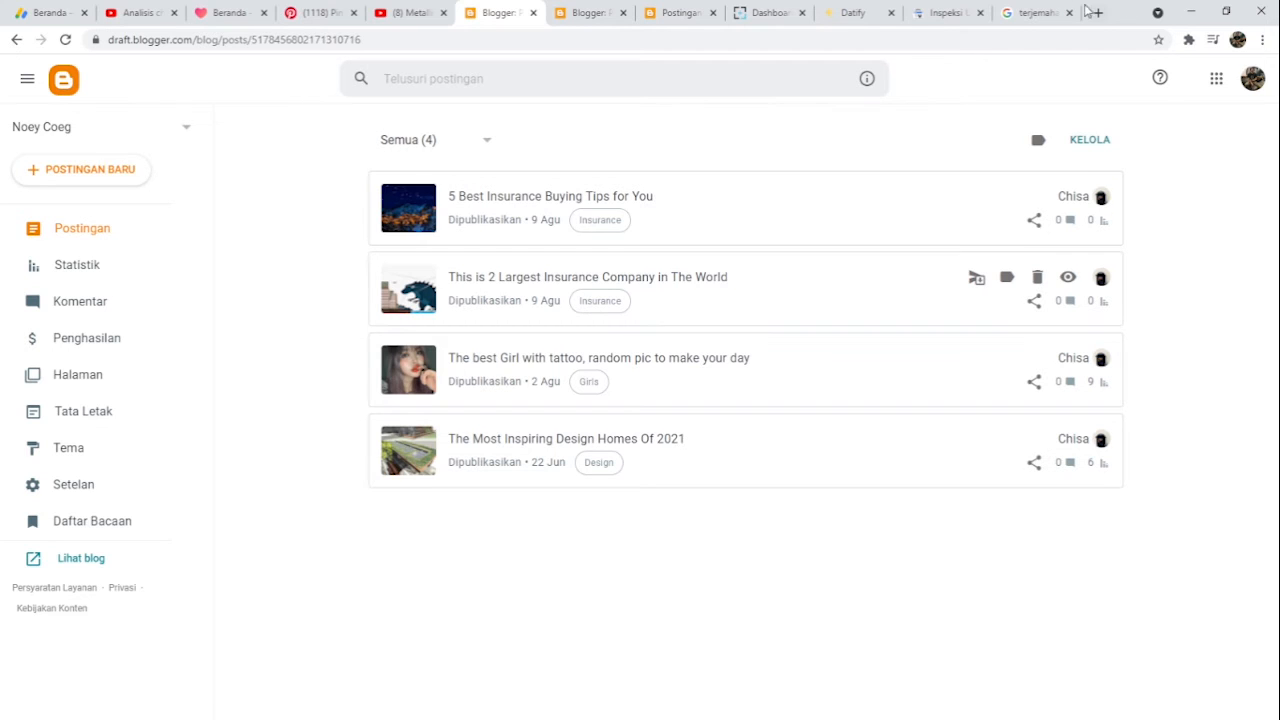
Step: Search Google for "pinterest to adsense fatima coeg" in place of the translation search
{"action": "left_click", "coordinate": [1032, 13]}
{"action": "left_click", "coordinate": [298, 90]}
{"action": "left_click", "coordinate": [312, 45]}
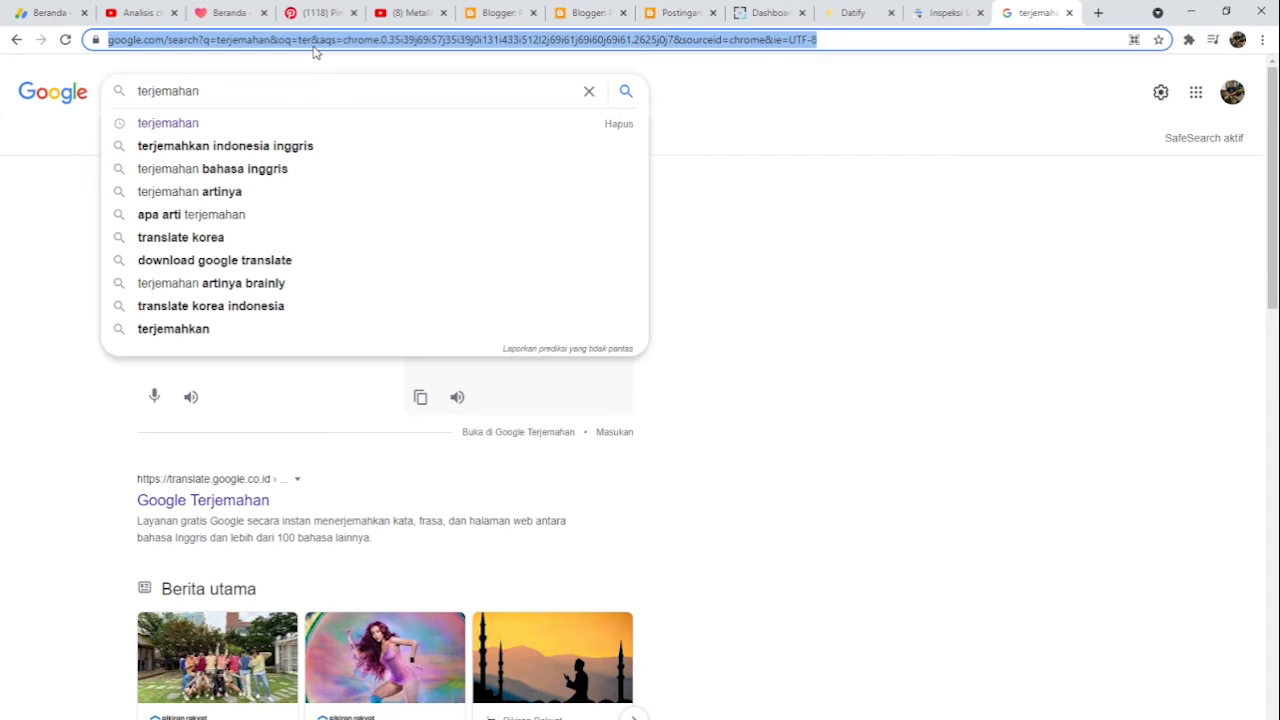
{"action": "type", "text": "pinteres"}
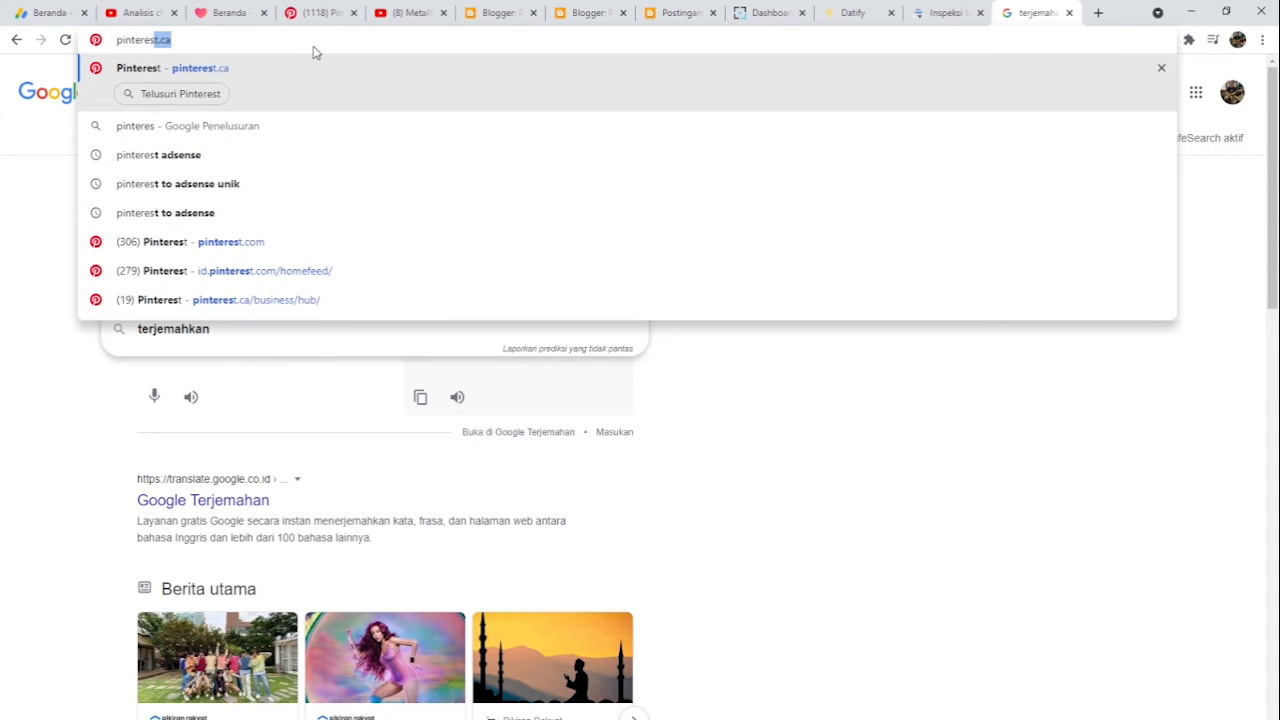
{"action": "type", "text": "t to a"}
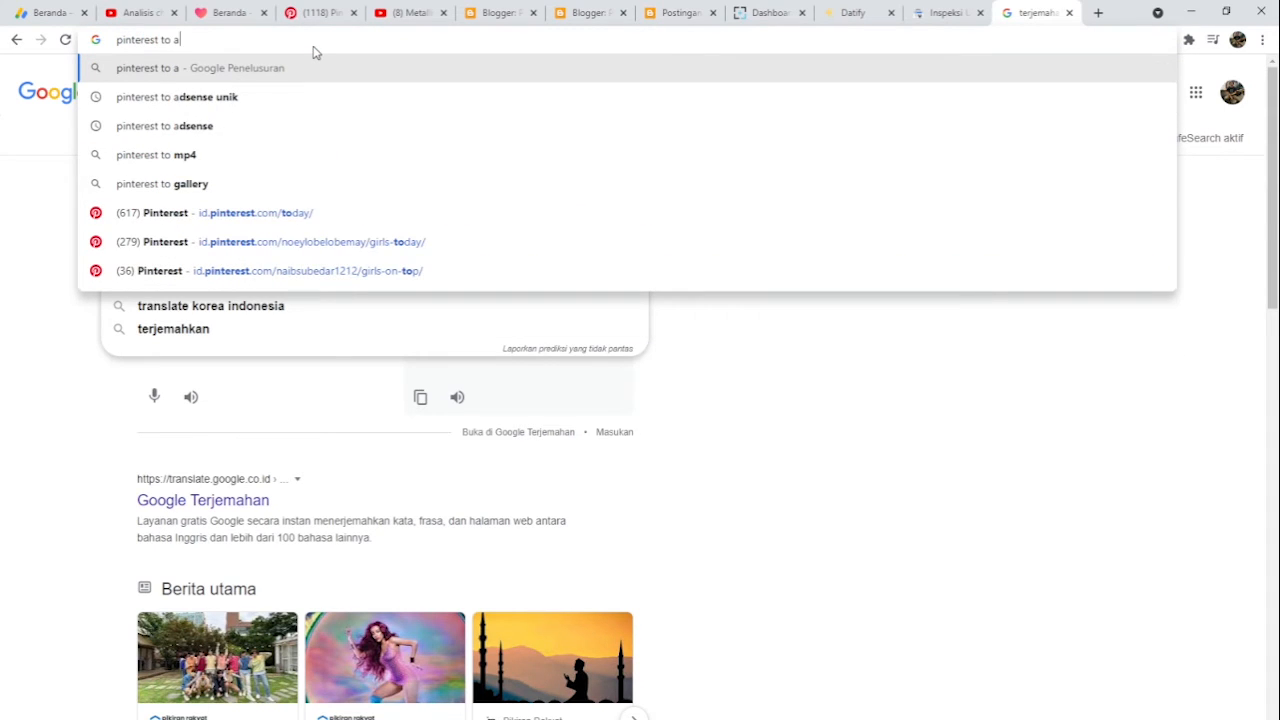
{"action": "type", "text": "dsense"}
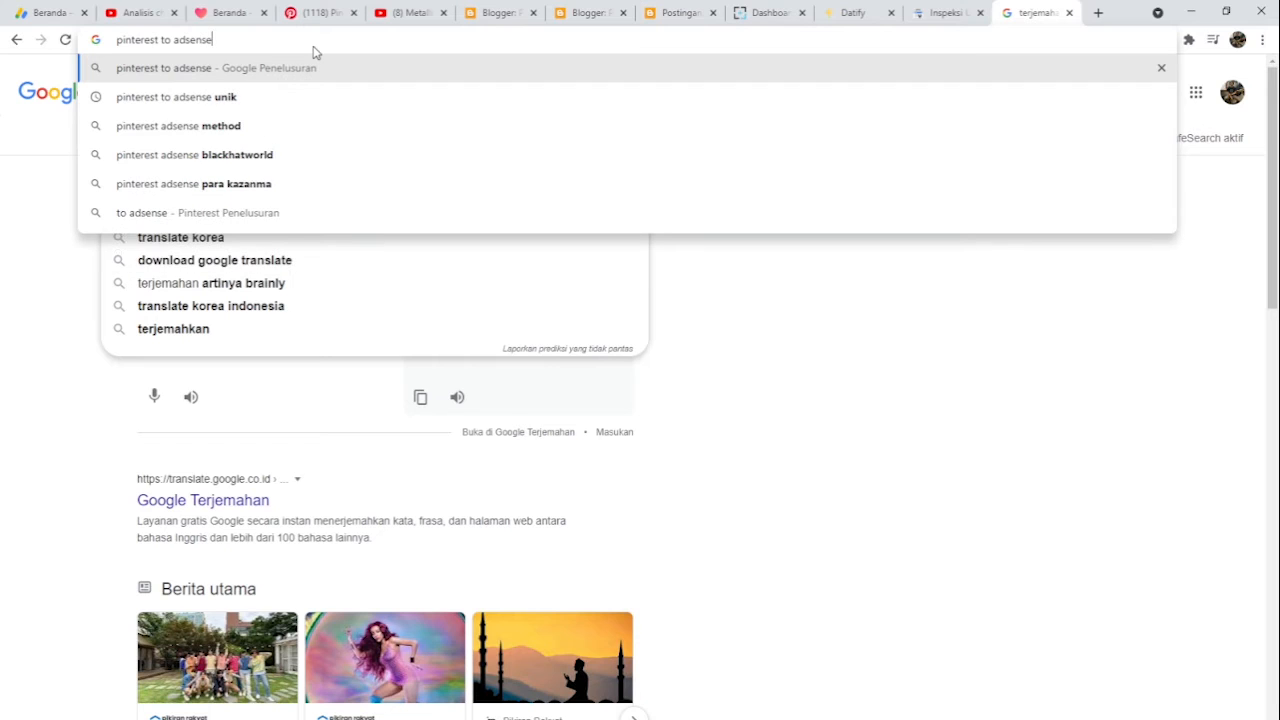
{"action": "type", "text": " fati"}
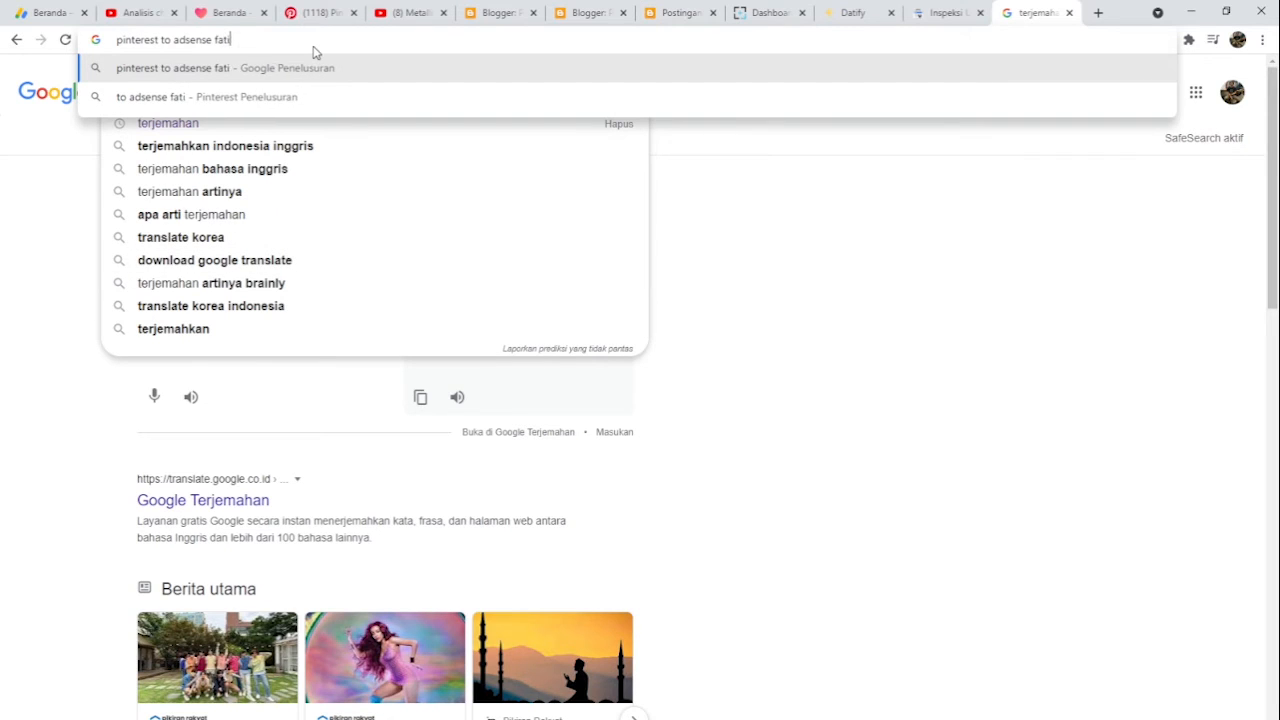
{"action": "type", "text": "ma coe"}
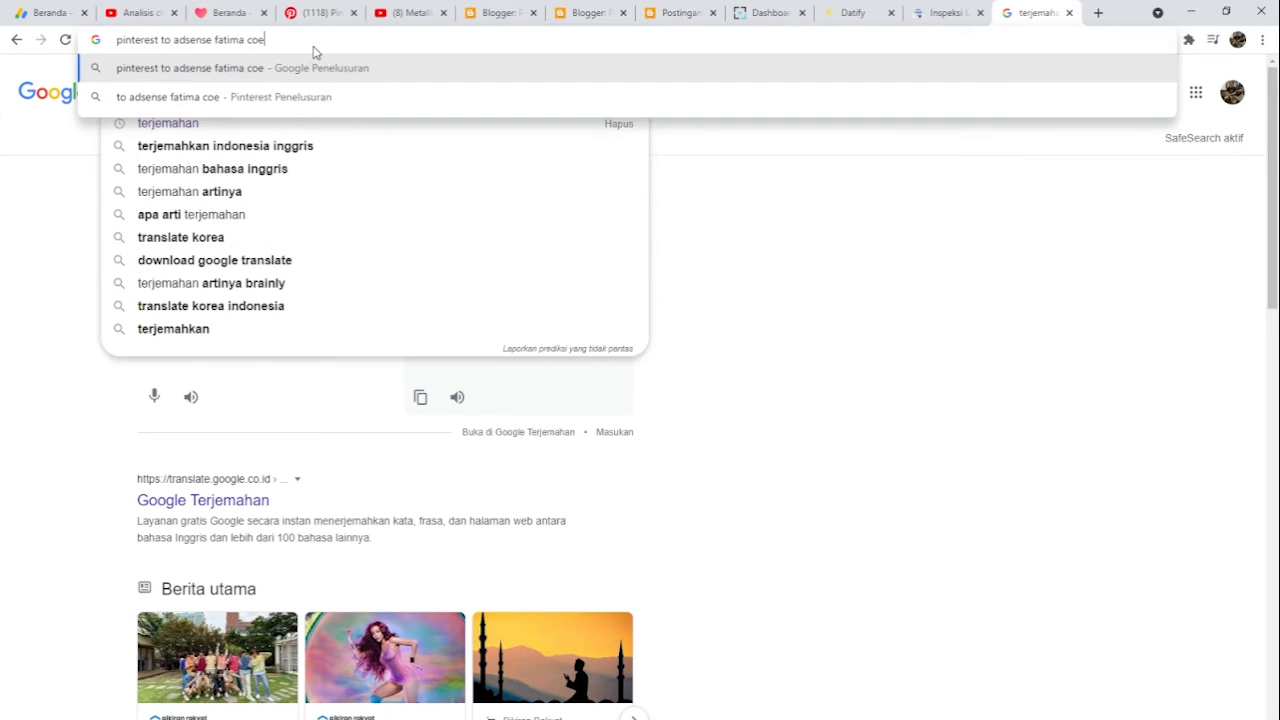
{"action": "type", "text": "g"}
{"action": "key", "text": "Return"}
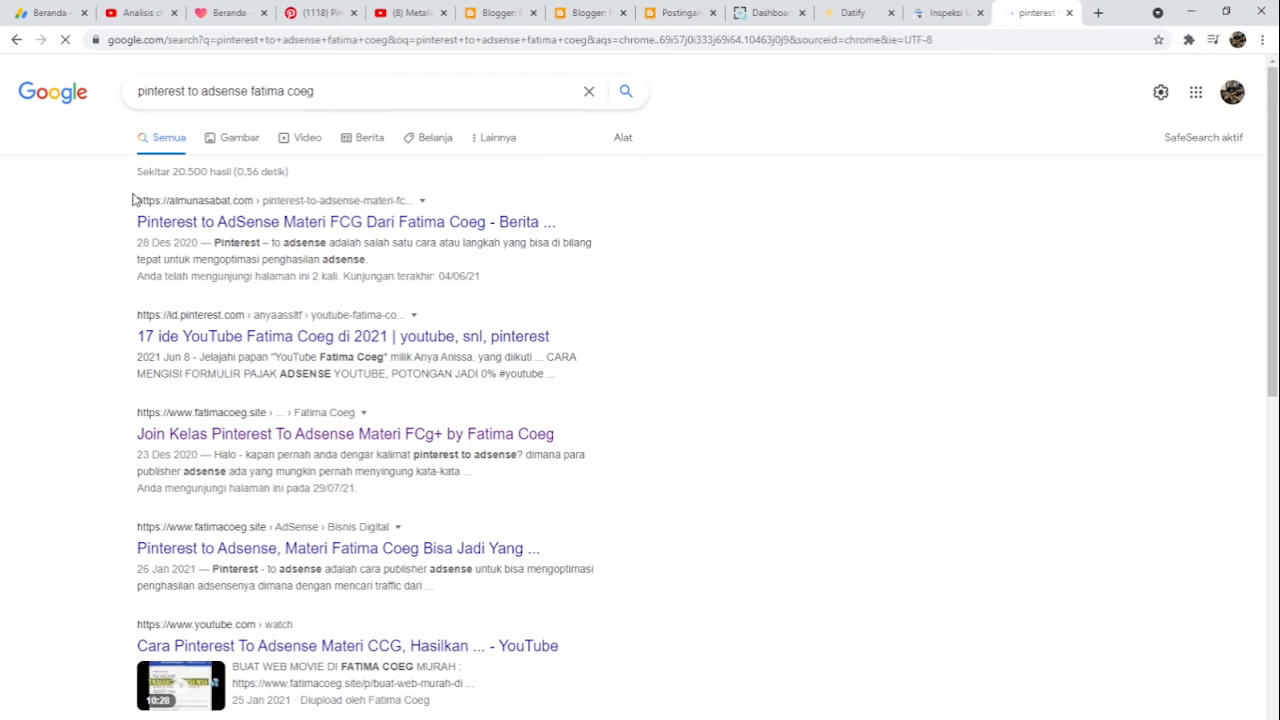
Step: Examine which sites and pages are listed in the Google results for the Pinterest to AdSense search
{"action": "scroll", "coordinate": [247, 416], "scroll_direction": "down", "scroll_amount": 1}
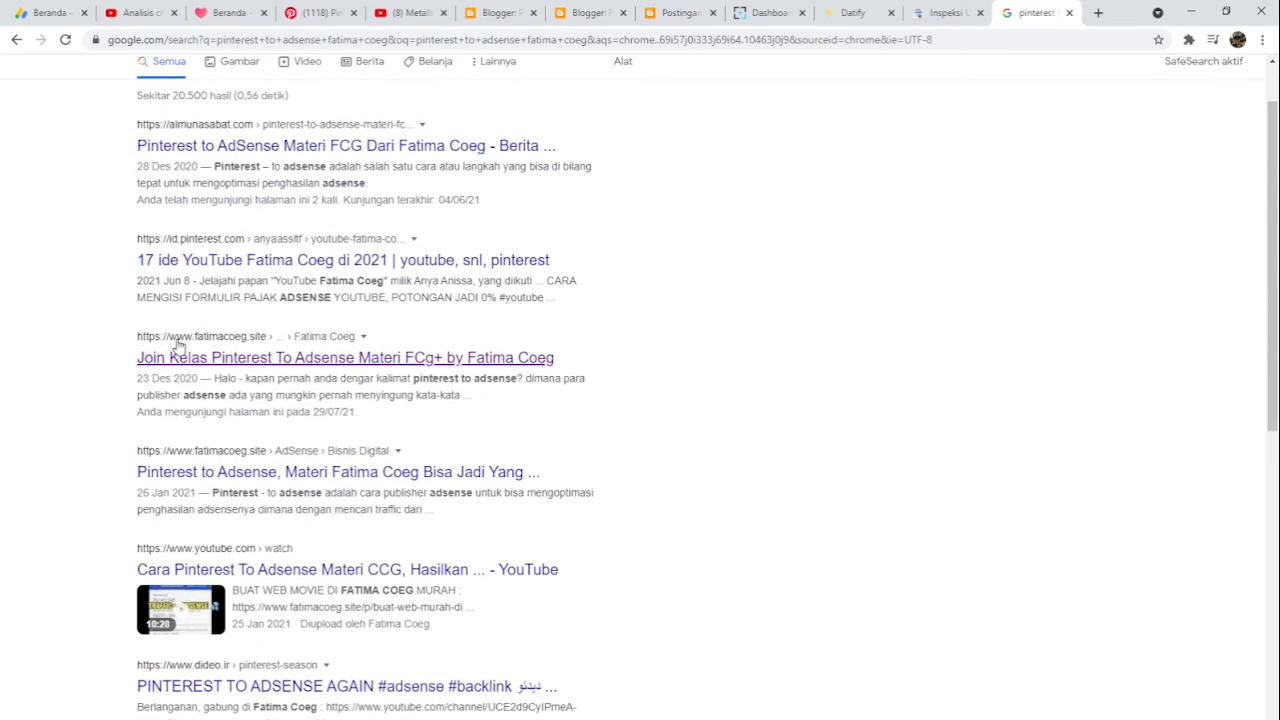
{"action": "scroll", "coordinate": [338, 368], "scroll_direction": "down", "scroll_amount": 2}
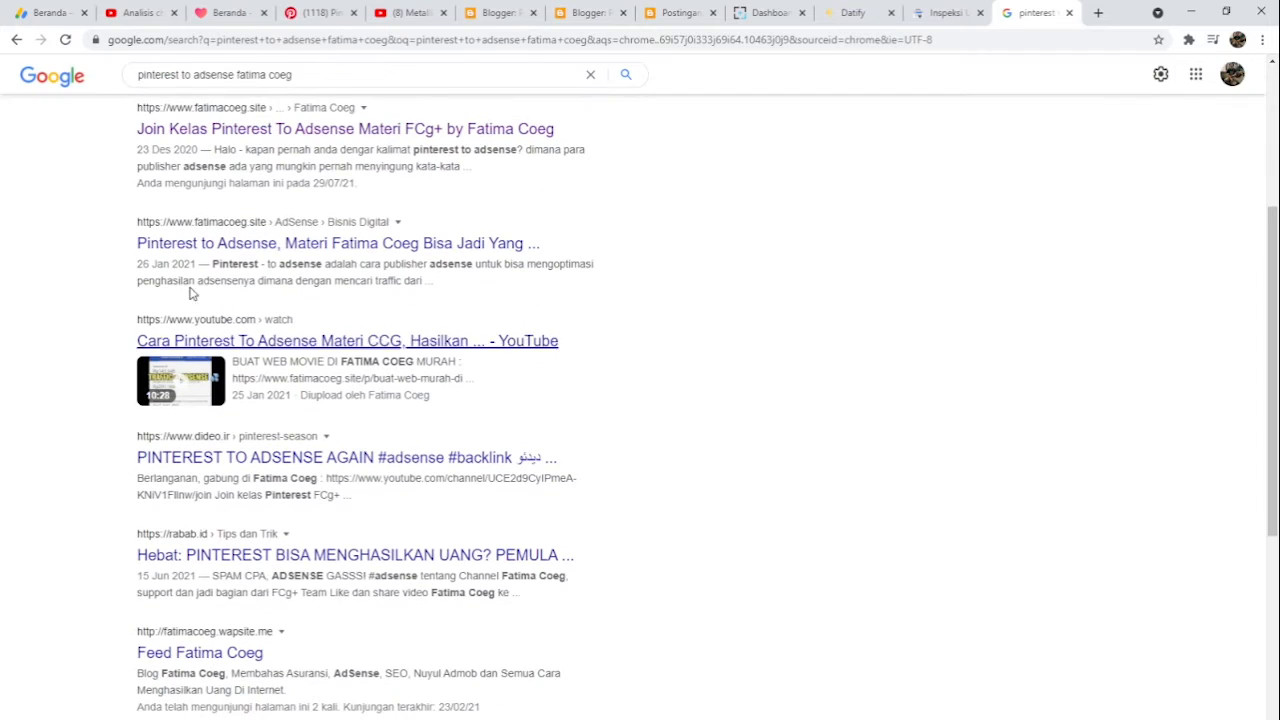
{"action": "scroll", "coordinate": [190, 410], "scroll_direction": "down", "scroll_amount": 2}
{"action": "scroll", "coordinate": [200, 310], "scroll_direction": "up", "scroll_amount": 1}
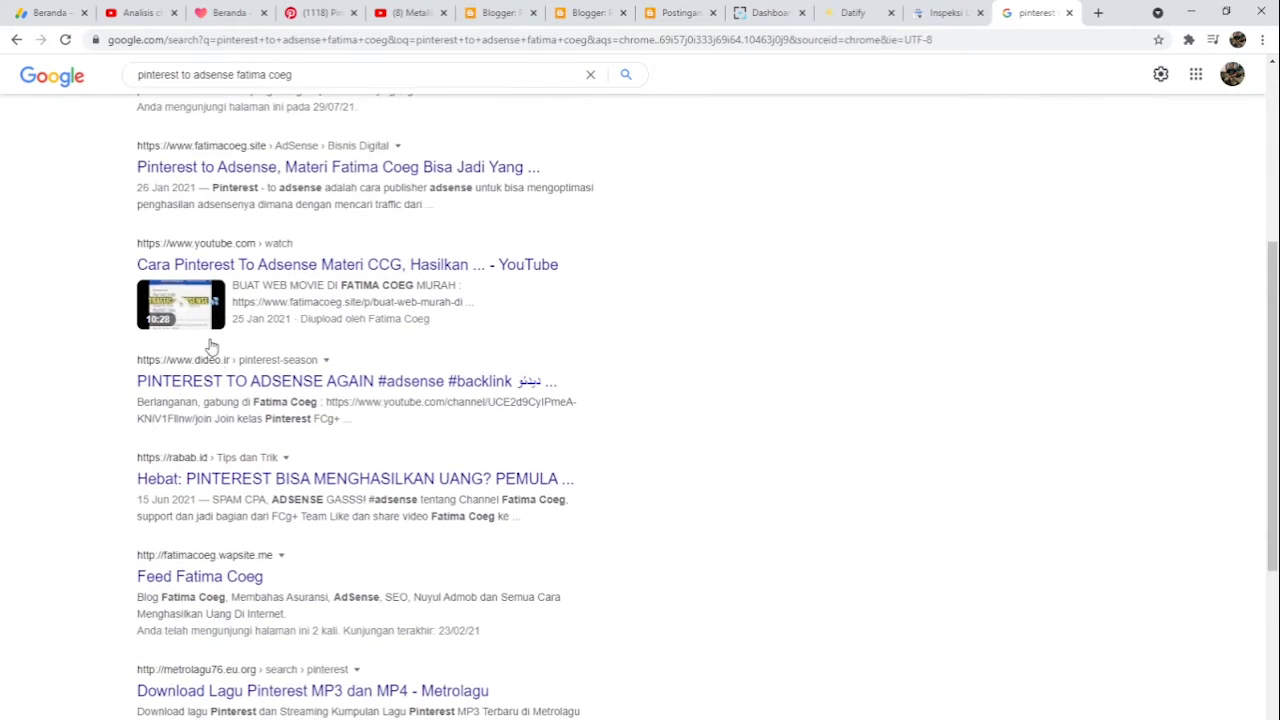
{"action": "scroll", "coordinate": [205, 420], "scroll_direction": "down", "scroll_amount": 2}
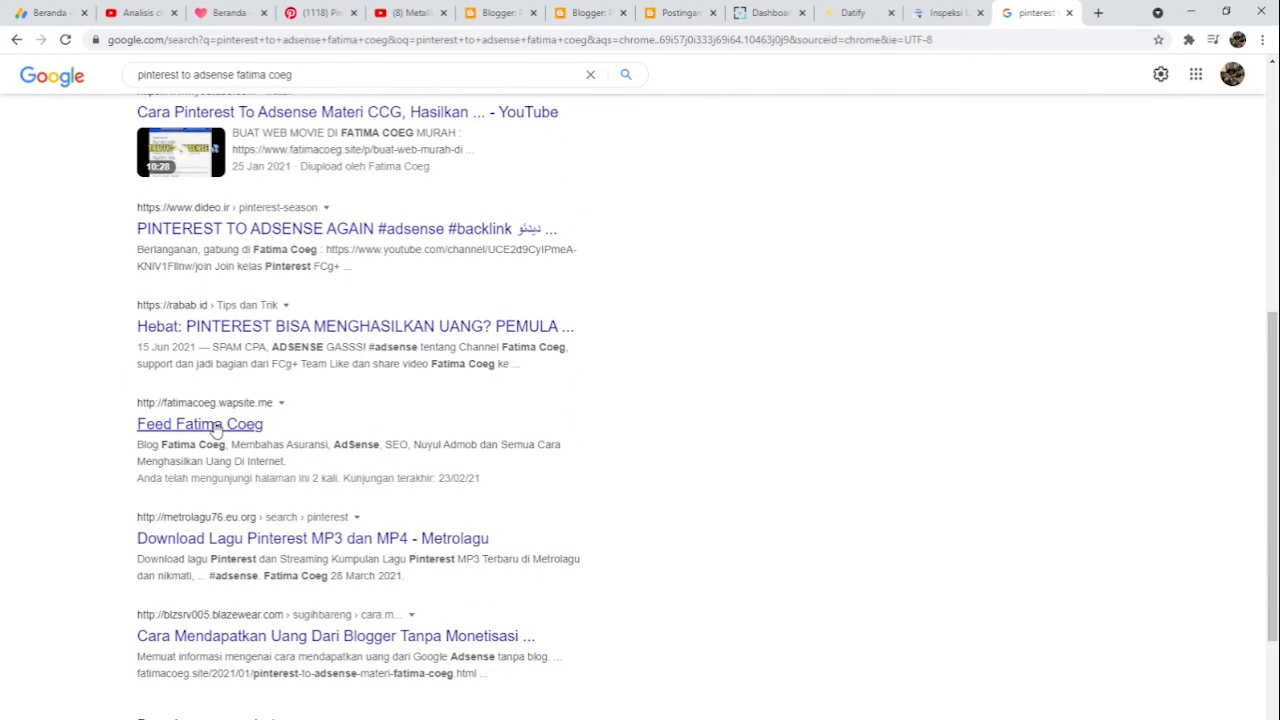
{"action": "scroll", "coordinate": [215, 428], "scroll_direction": "down", "scroll_amount": 2}
{"action": "scroll", "coordinate": [191, 443], "scroll_direction": "up", "scroll_amount": 8}
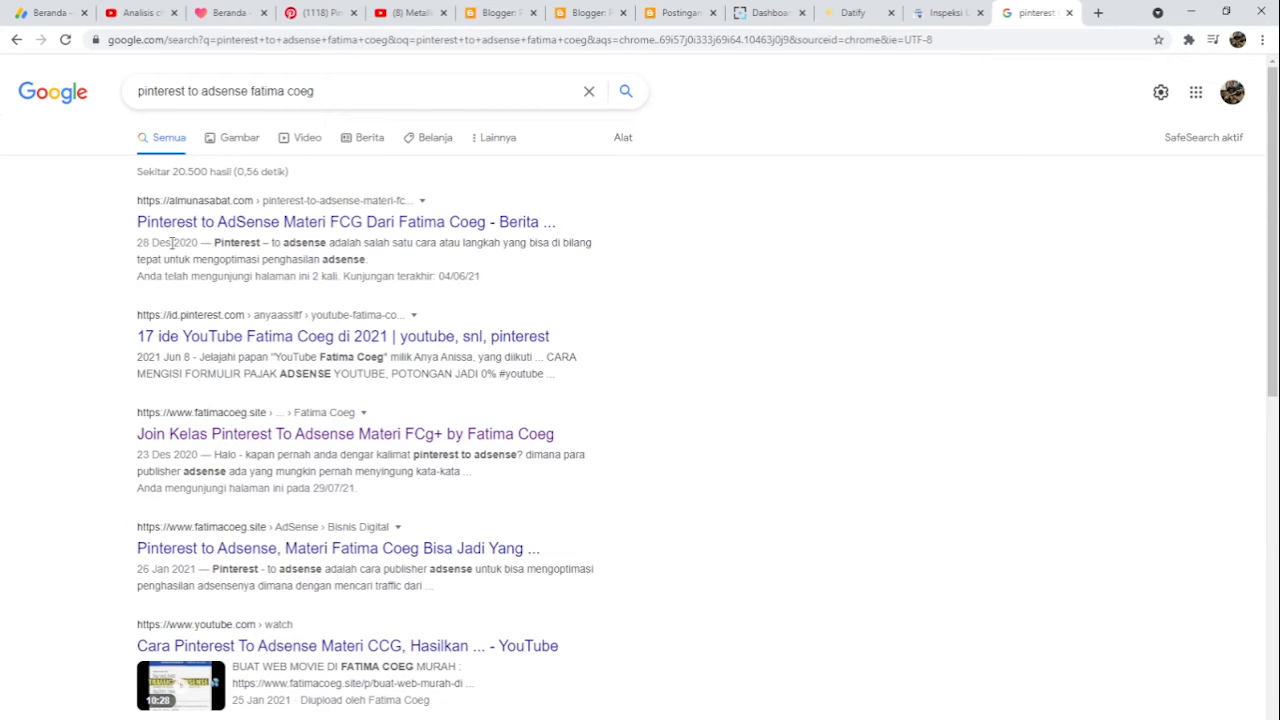
{"action": "left_click", "coordinate": [948, 13]}
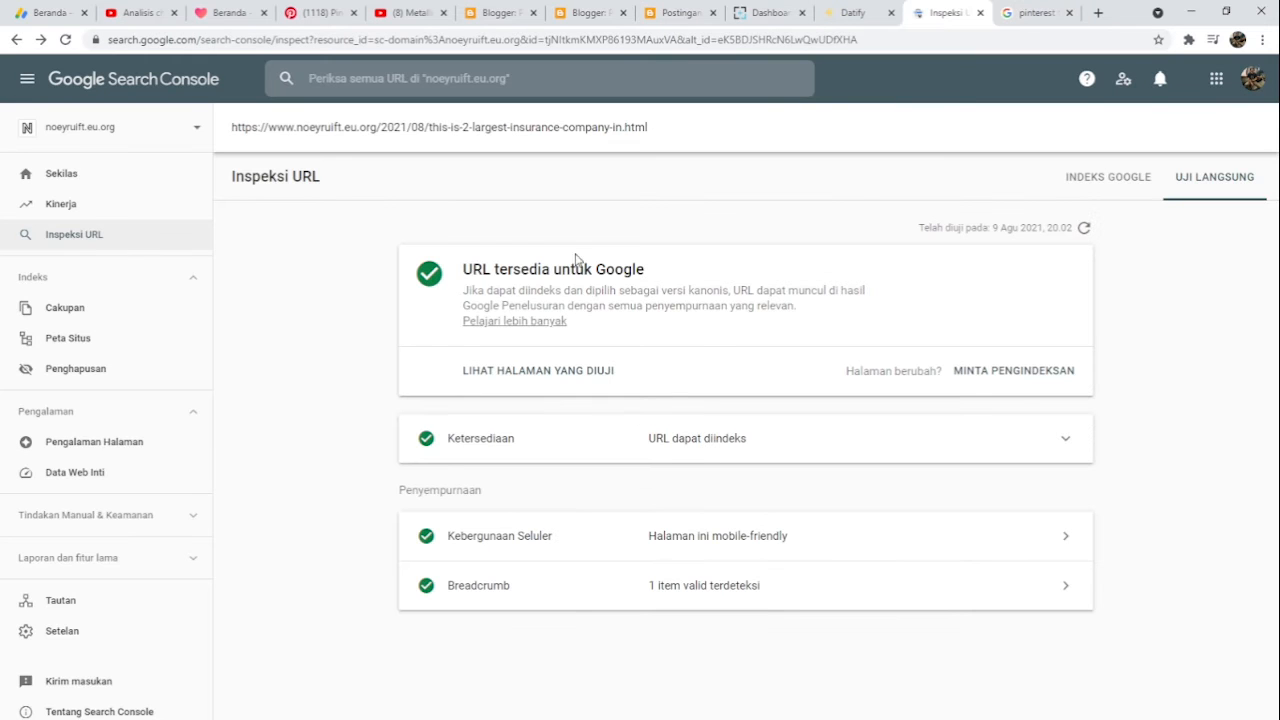
{"action": "left_click", "coordinate": [1045, 14]}
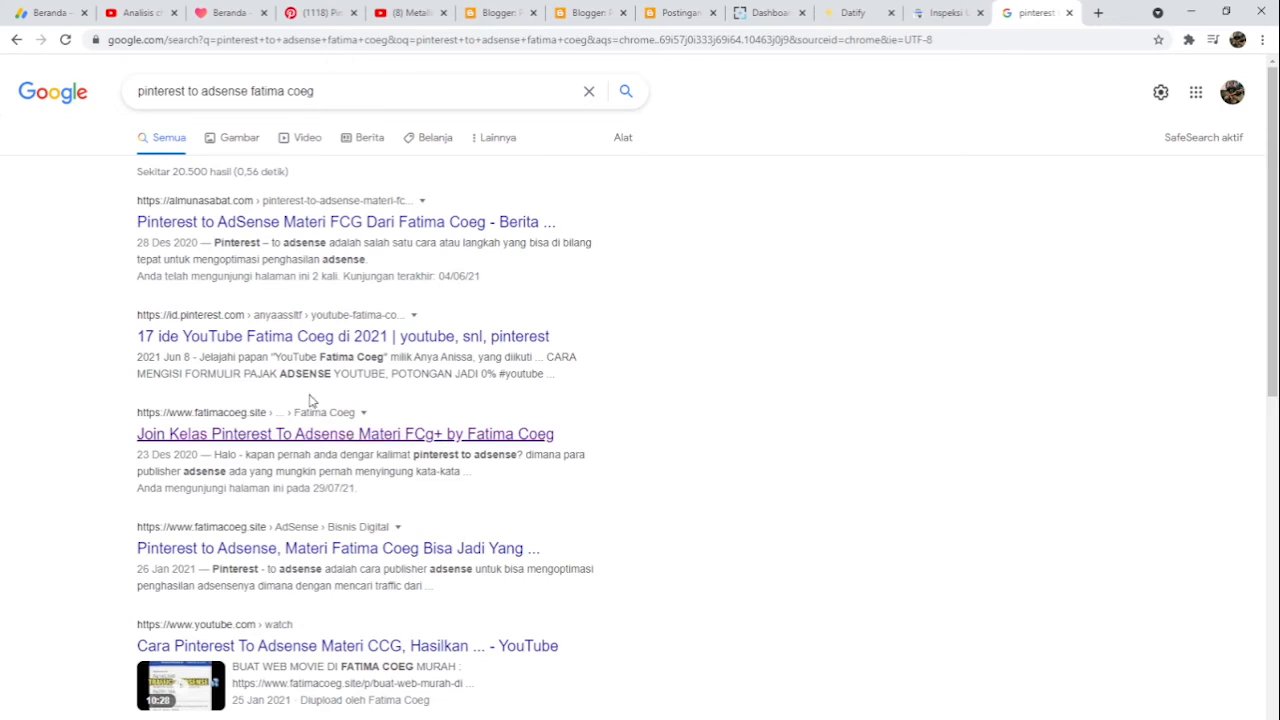
Step: Open the almunasabat.com article on Pinterest to AdSense, read through to its closing class link and return to the search results
{"action": "left_click", "coordinate": [305, 226]}
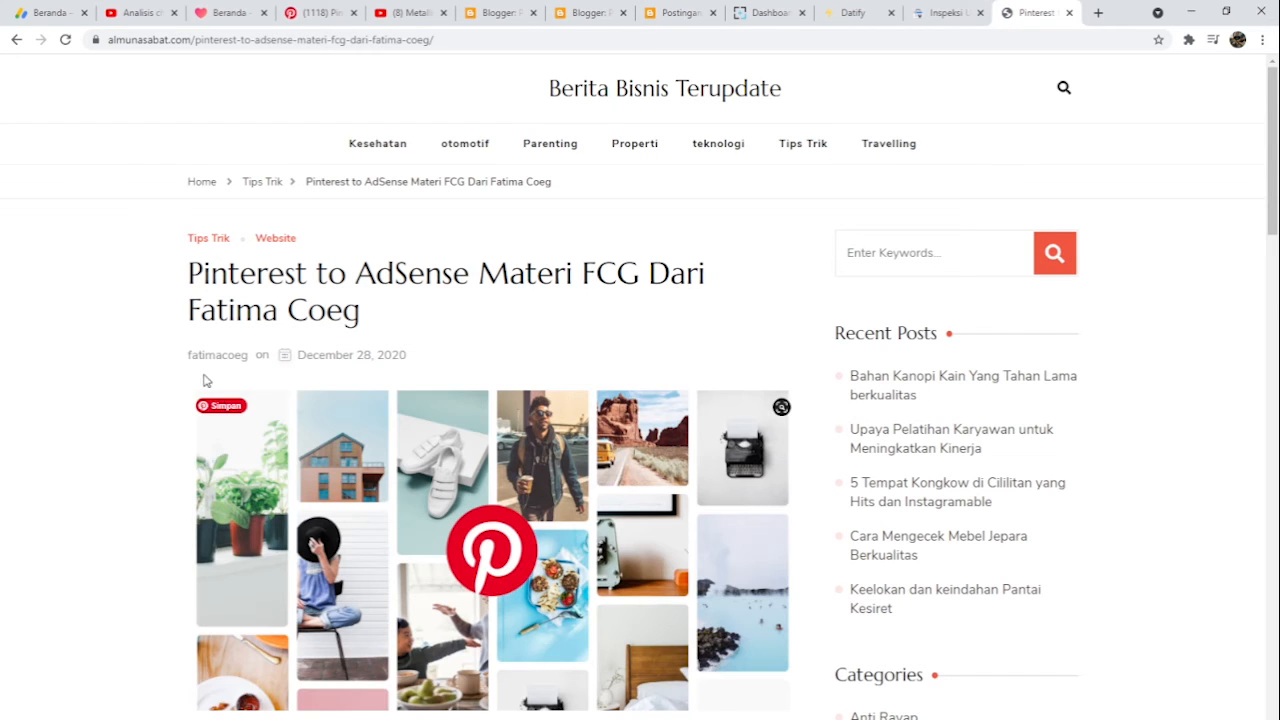
{"action": "scroll", "coordinate": [427, 440], "scroll_direction": "down", "scroll_amount": 3}
{"action": "scroll", "coordinate": [427, 440], "scroll_direction": "down", "scroll_amount": 12}
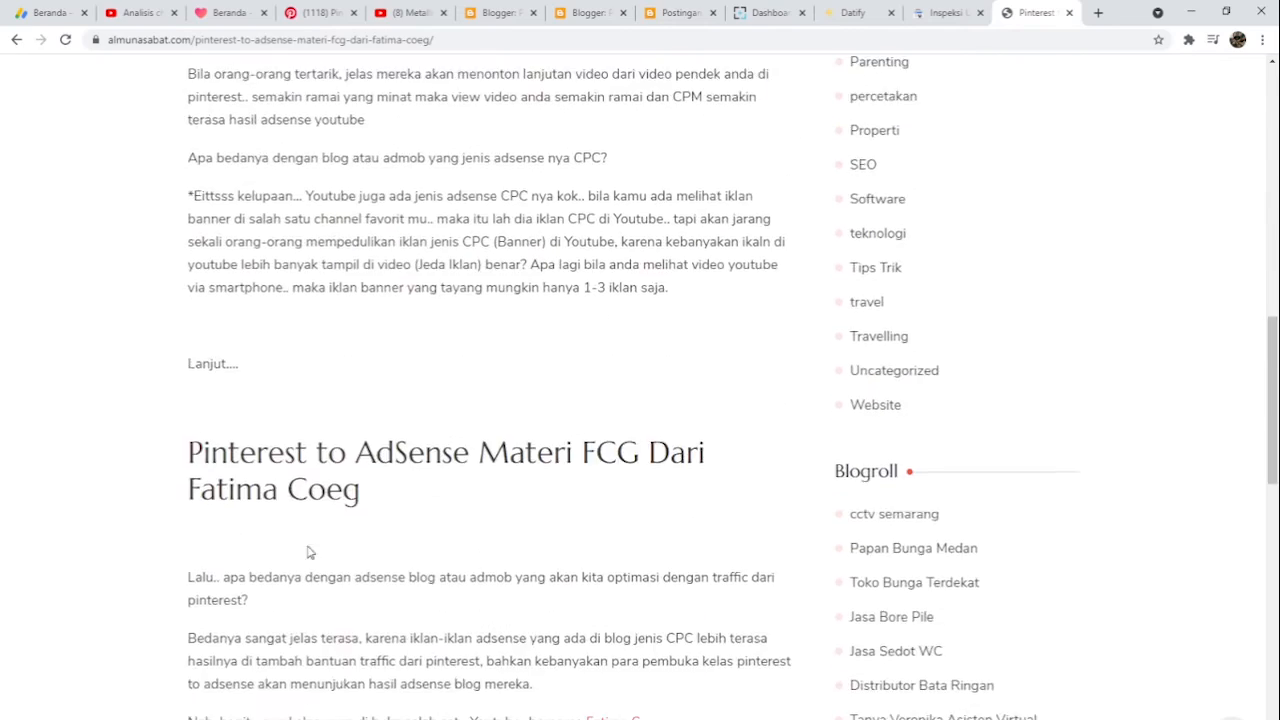
{"action": "scroll", "coordinate": [265, 495], "scroll_direction": "down", "scroll_amount": 2}
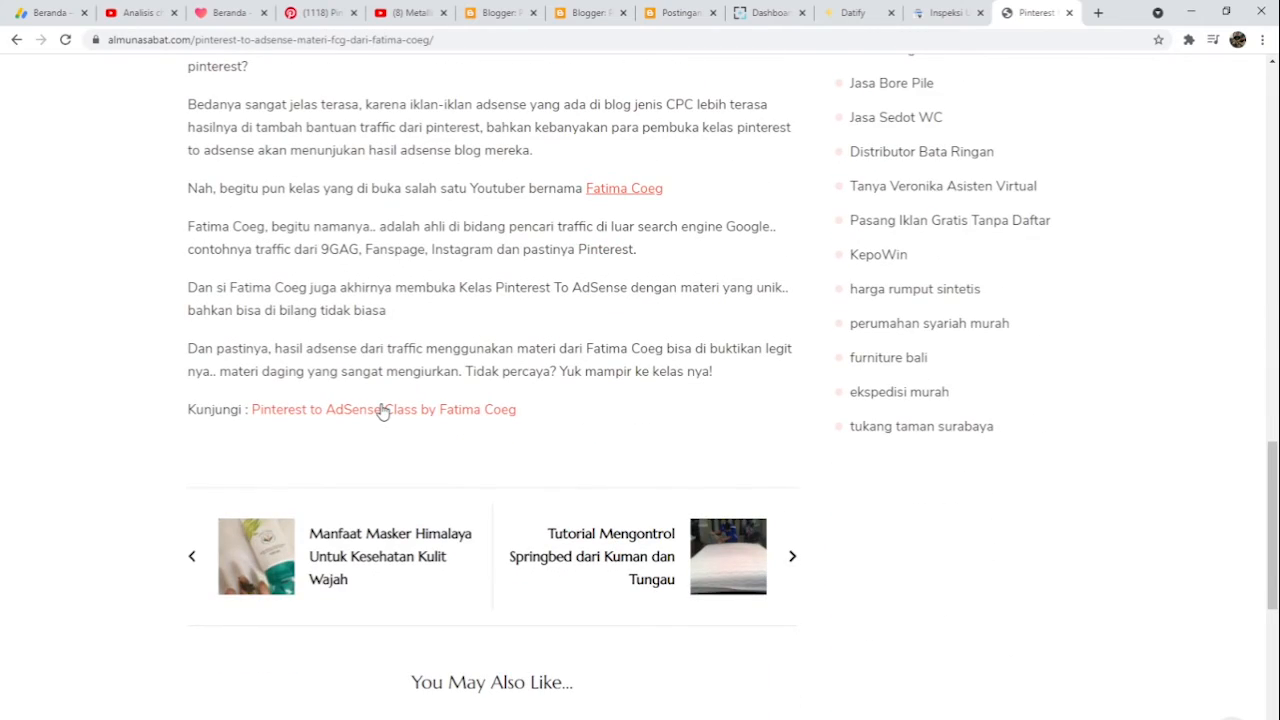
{"action": "scroll", "coordinate": [383, 412], "scroll_direction": "up", "scroll_amount": 16}
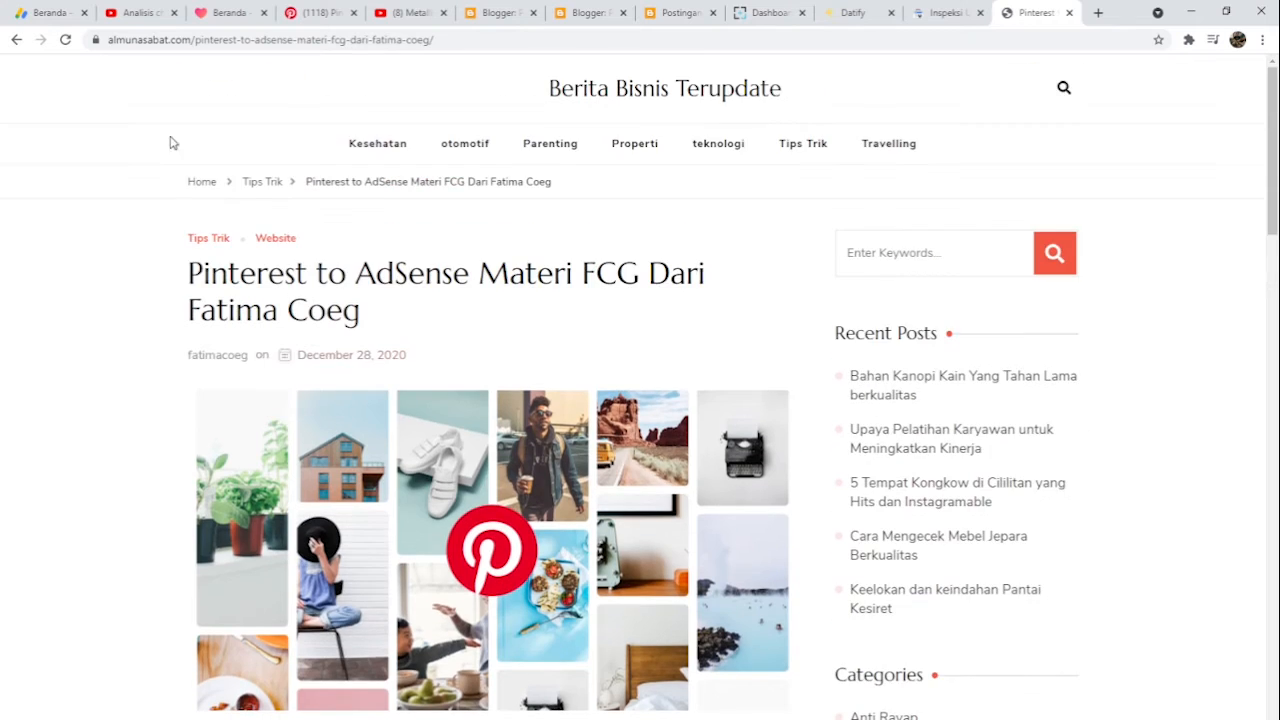
{"action": "scroll", "coordinate": [170, 143], "scroll_direction": "down", "scroll_amount": 3}
{"action": "scroll", "coordinate": [91, 83], "scroll_direction": "up", "scroll_amount": 3}
{"action": "left_click", "coordinate": [16, 40]}
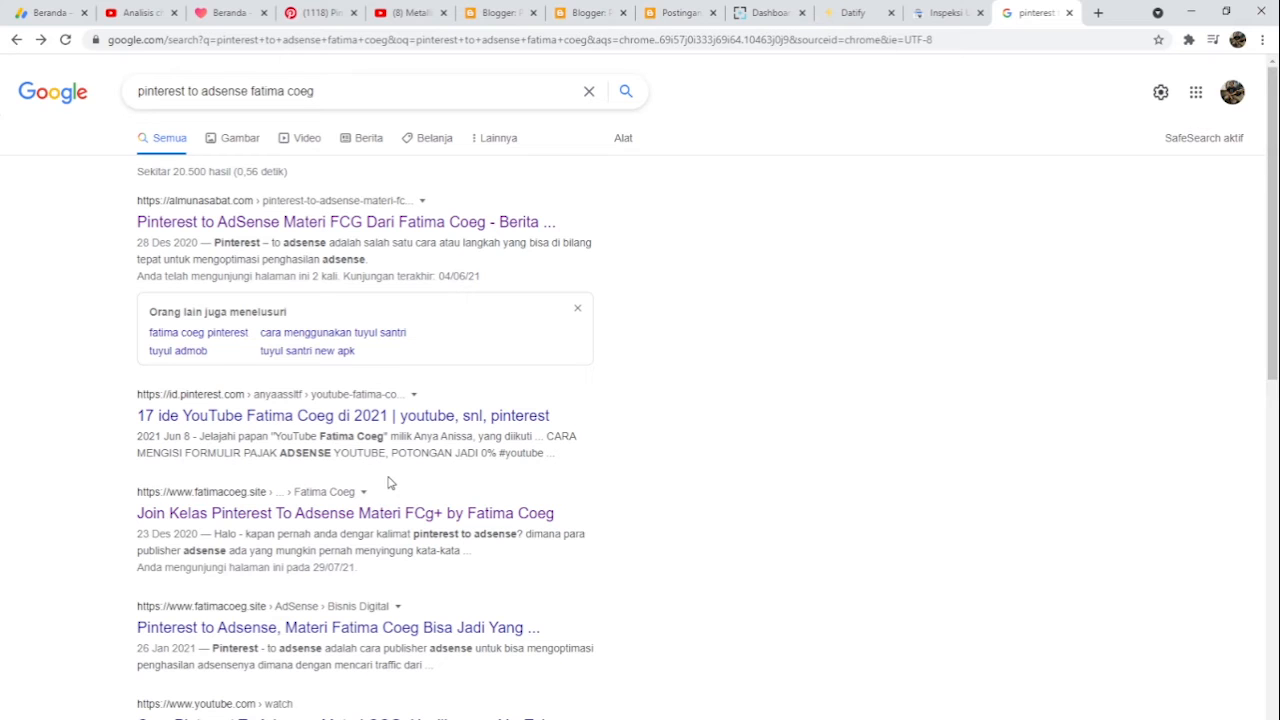
{"action": "left_click", "coordinate": [946, 16]}
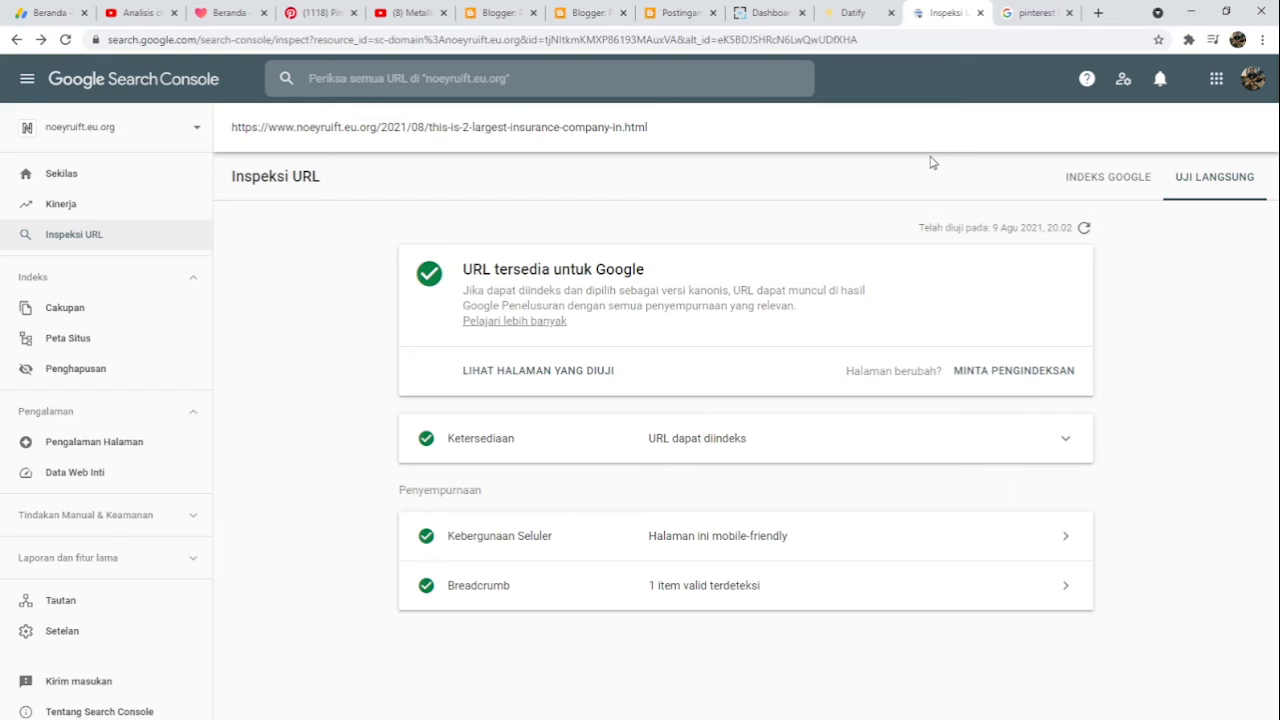
{"action": "left_click", "coordinate": [1030, 13]}
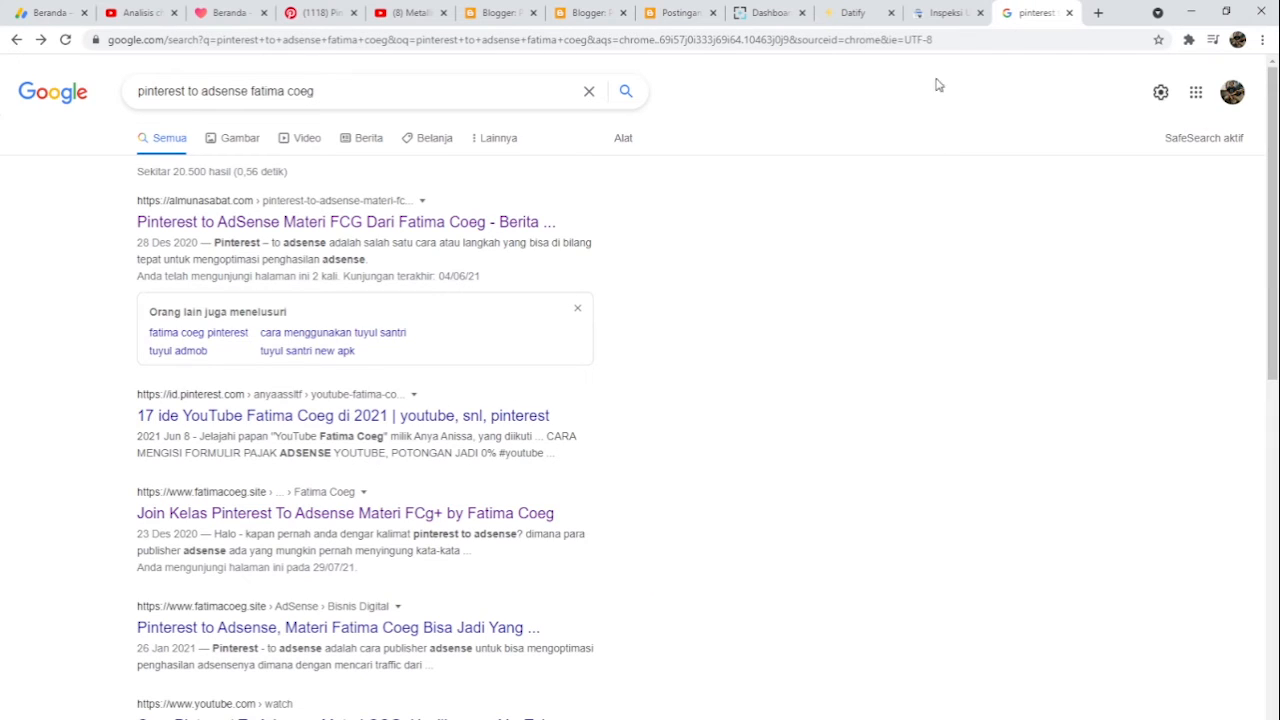
{"action": "left_click", "coordinate": [935, 22]}
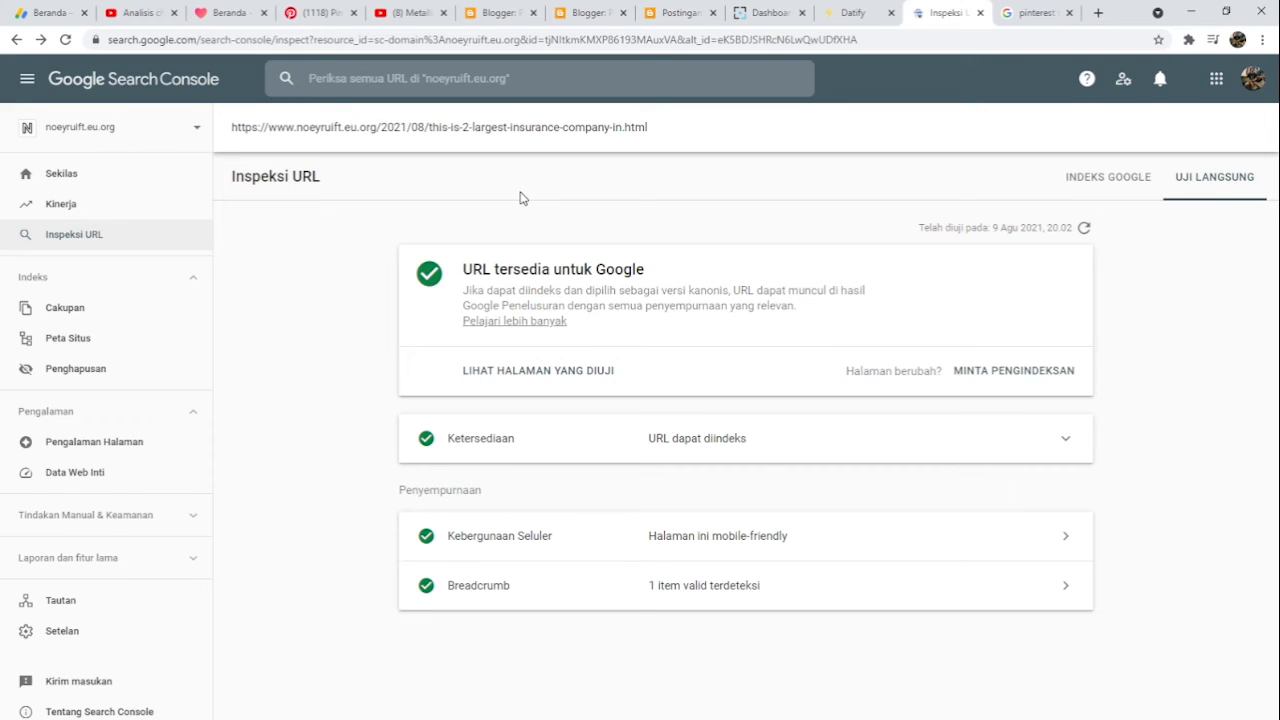
Step: Search Google for "bing" and open the Bing website from the results
{"action": "left_click", "coordinate": [1030, 13]}
{"action": "left_click", "coordinate": [609, 45]}
{"action": "type", "text": "bing"}
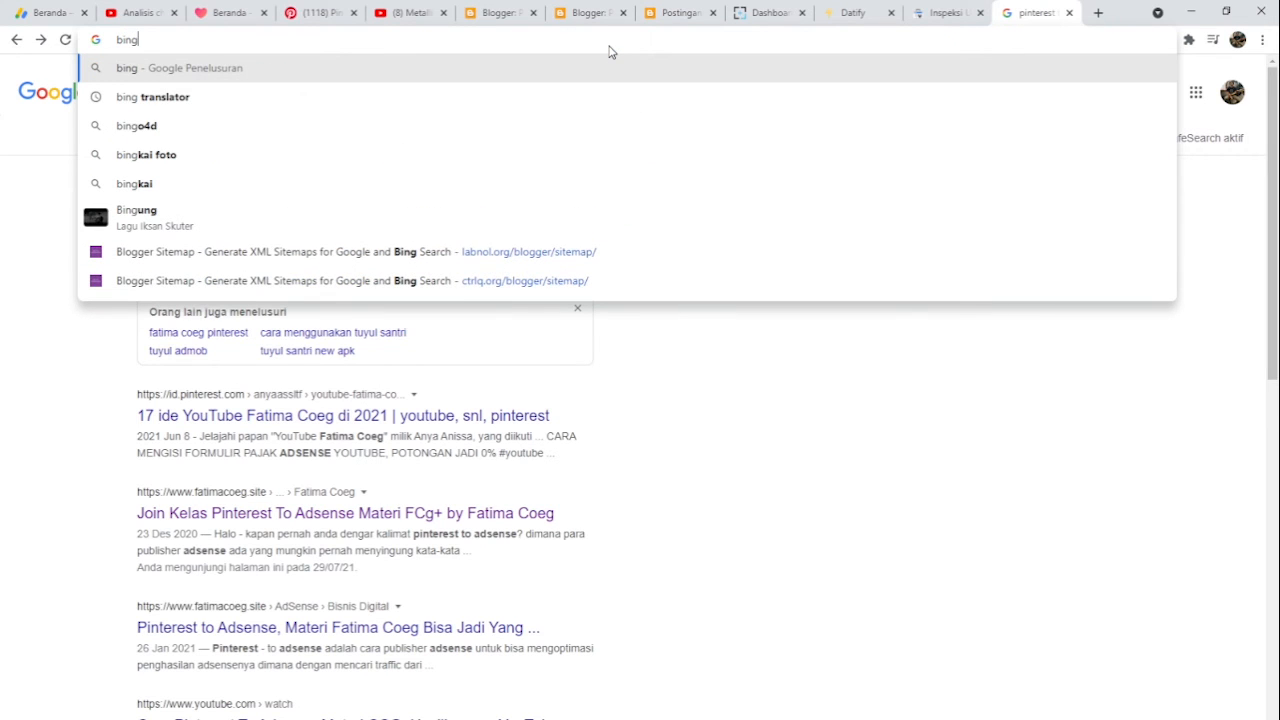
{"action": "key", "text": "Return"}
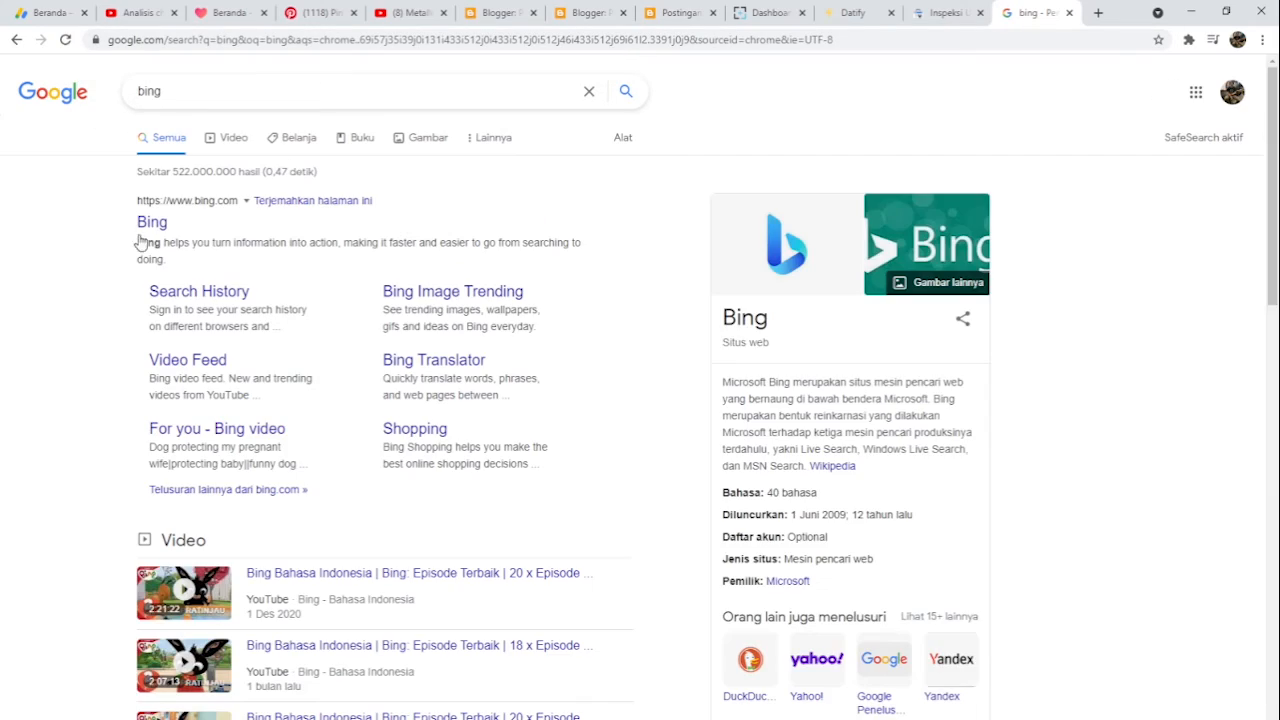
{"action": "left_click", "coordinate": [140, 230]}
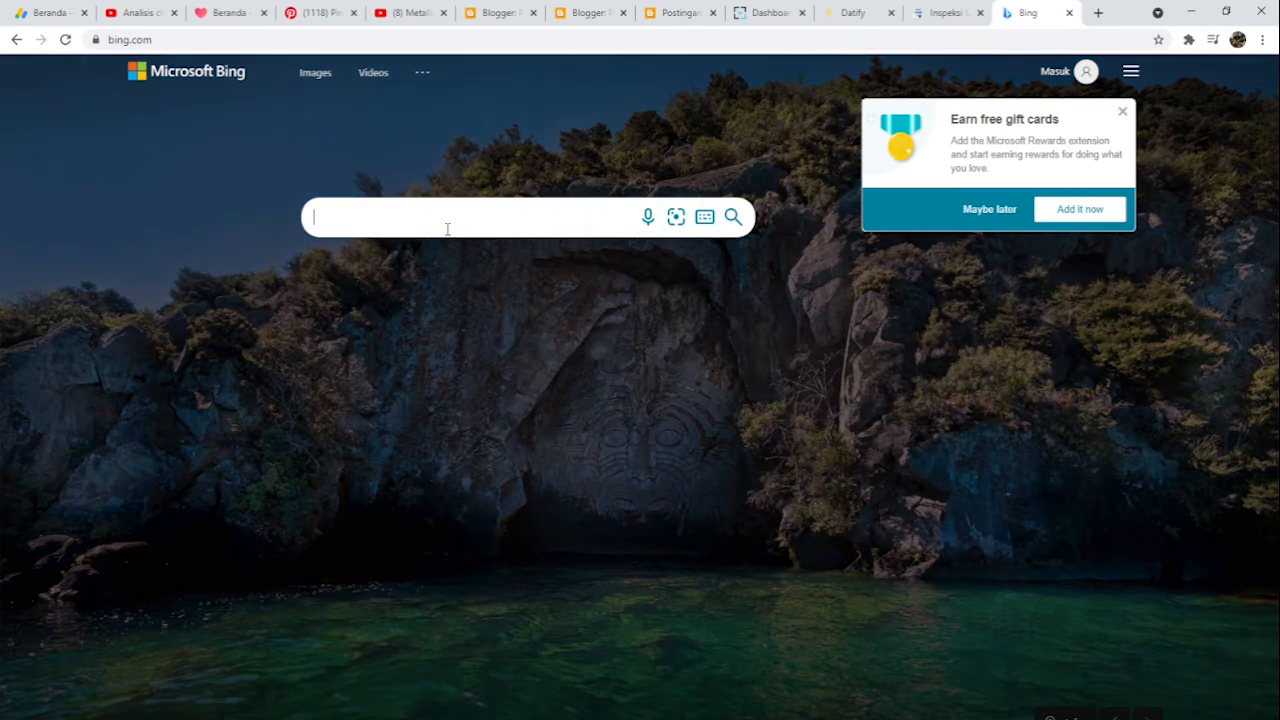
{"action": "left_click", "coordinate": [448, 229]}
{"action": "type", "text": "fatima"}
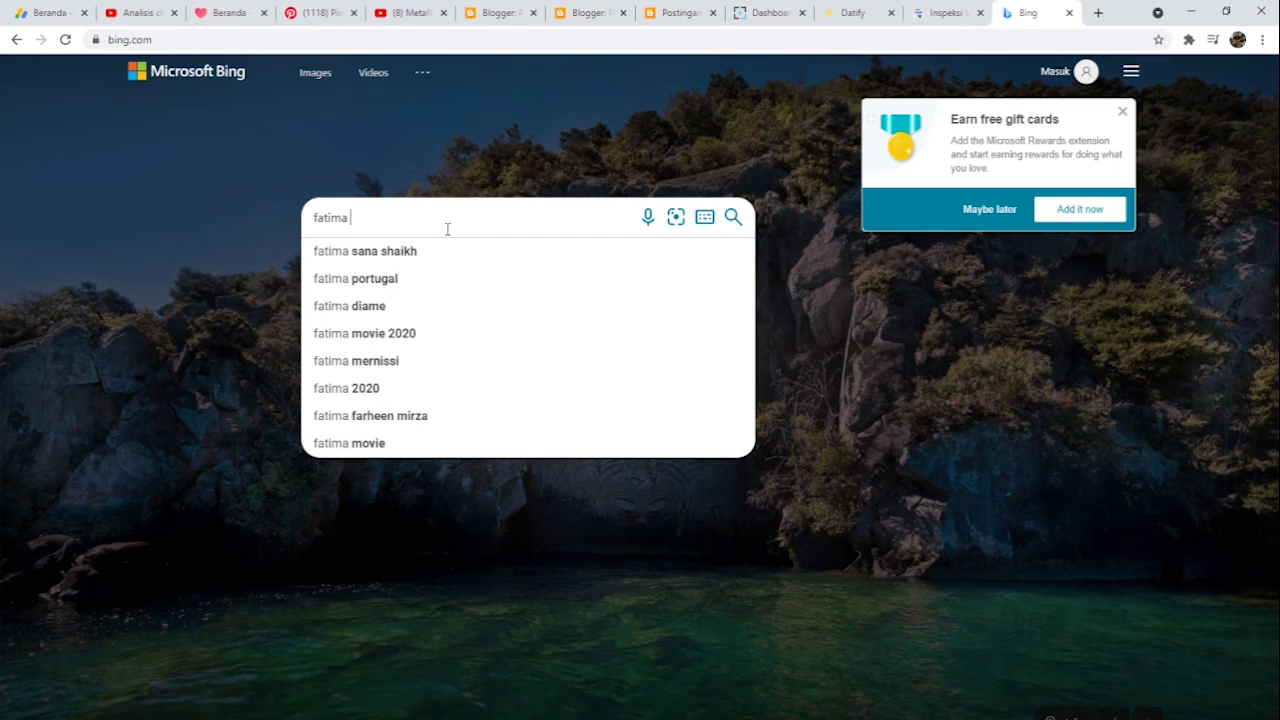
{"action": "type", "text": " coeg"}
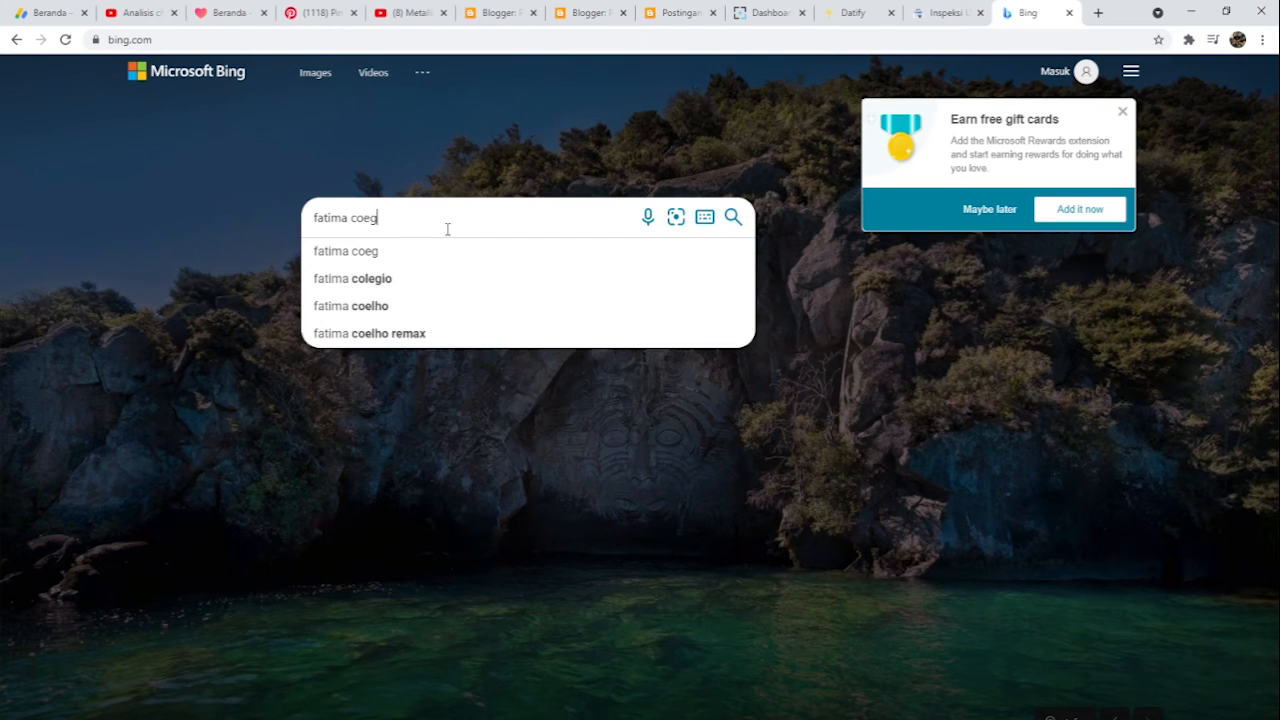
{"action": "key", "text": "Return"}
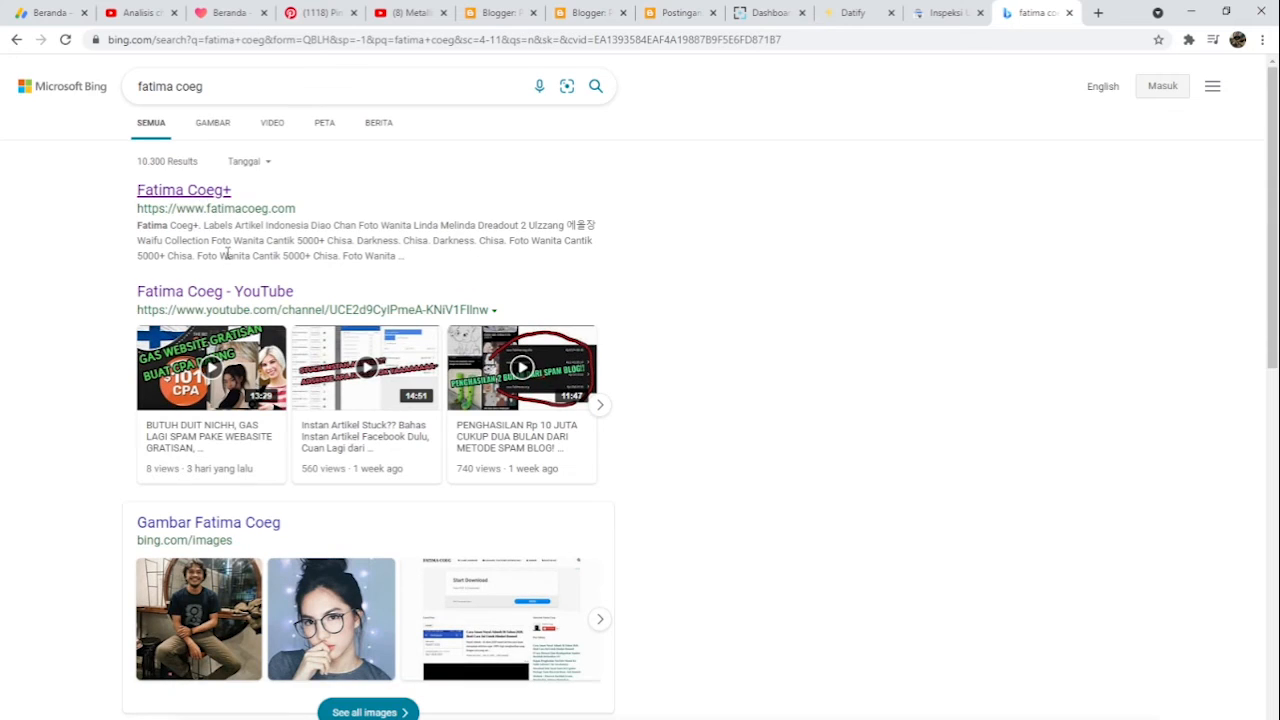
{"action": "scroll", "coordinate": [222, 197], "scroll_direction": "down", "scroll_amount": 4}
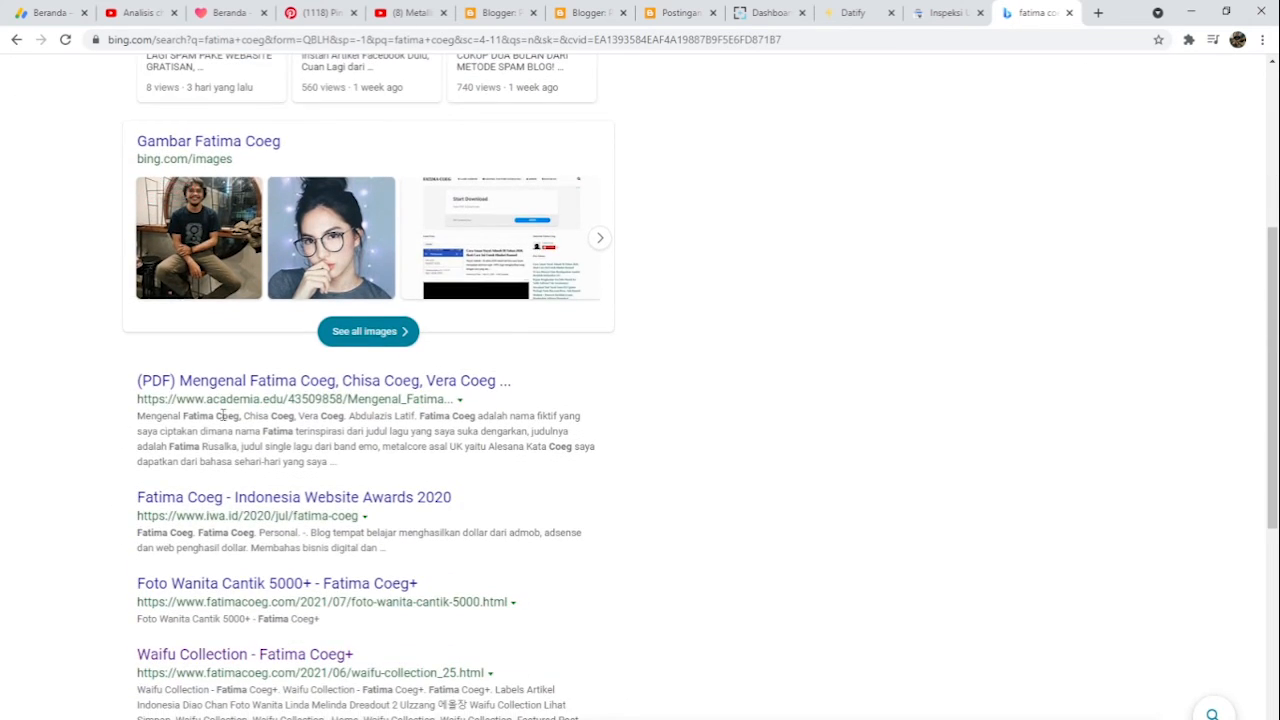
{"action": "scroll", "coordinate": [437, 460], "scroll_direction": "down", "scroll_amount": 3}
{"action": "scroll", "coordinate": [437, 460], "scroll_direction": "down", "scroll_amount": 2}
{"action": "scroll", "coordinate": [428, 480], "scroll_direction": "up", "scroll_amount": 10}
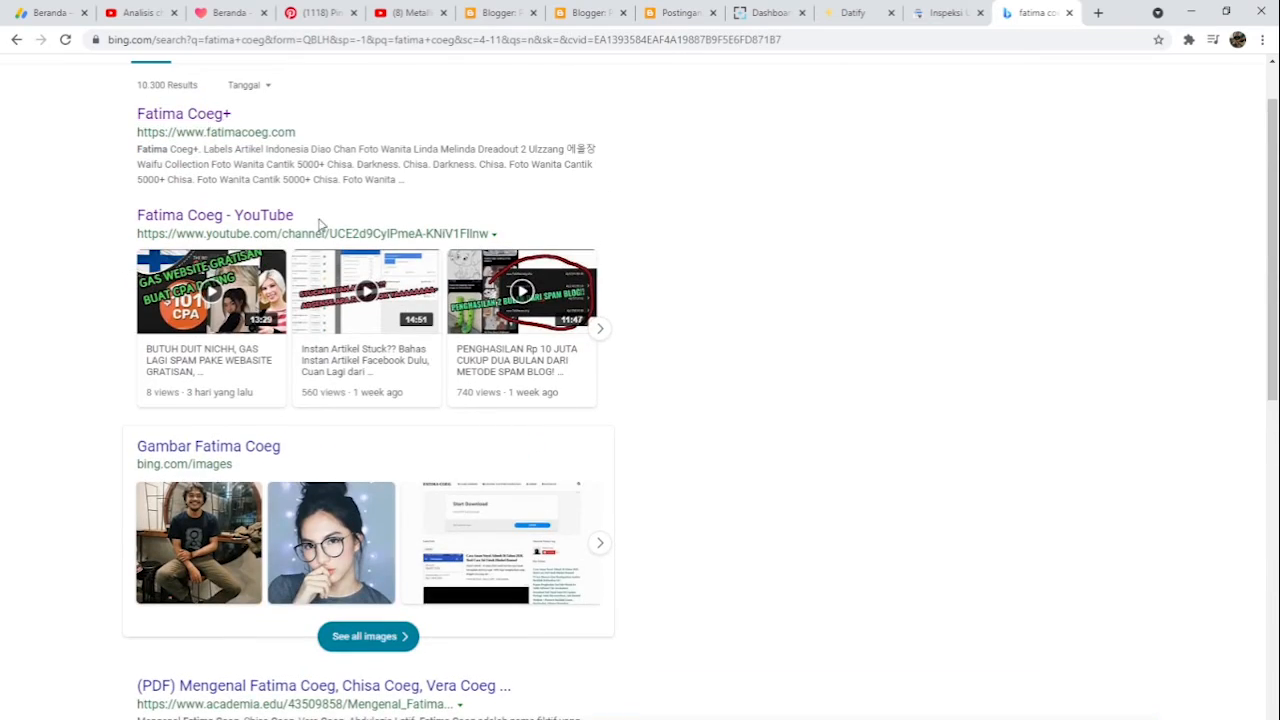
Step: Open the Fatima Coeg+ website from the Bing results, look over its homepage and return to the results
{"action": "scroll", "coordinate": [225, 265], "scroll_direction": "down", "scroll_amount": 2}
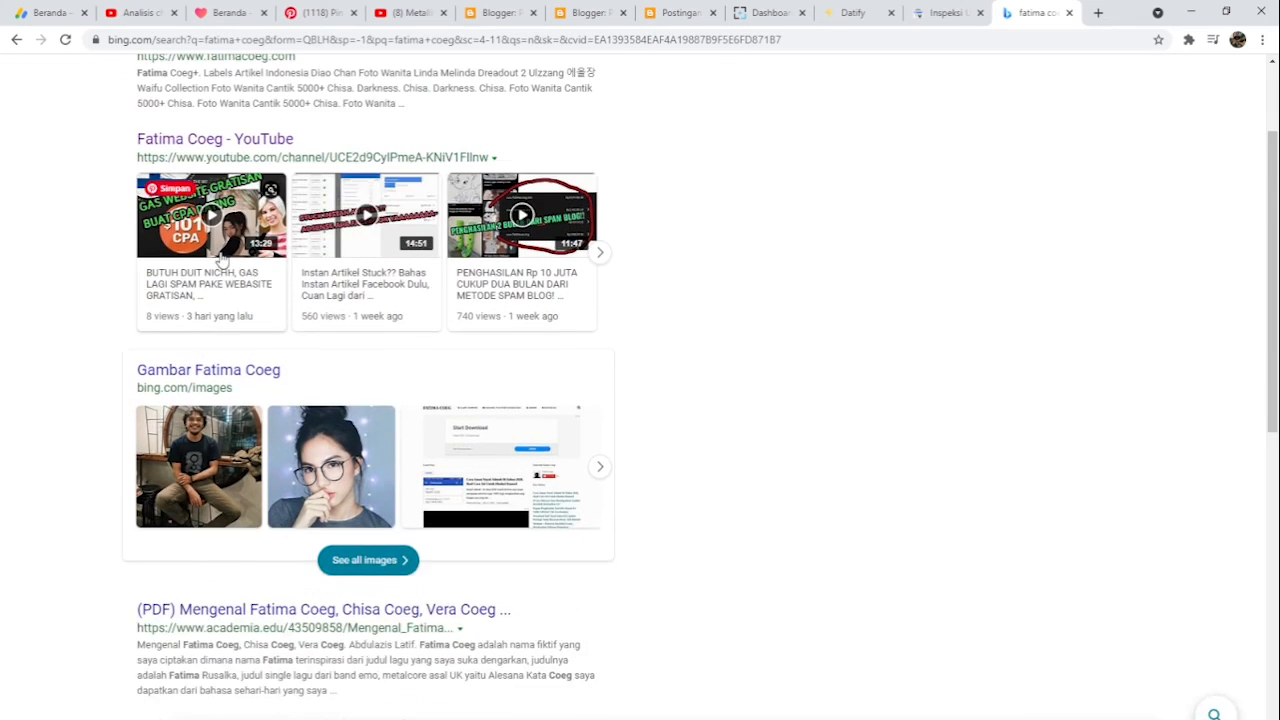
{"action": "scroll", "coordinate": [225, 265], "scroll_direction": "up", "scroll_amount": 2}
{"action": "left_click", "coordinate": [186, 192]}
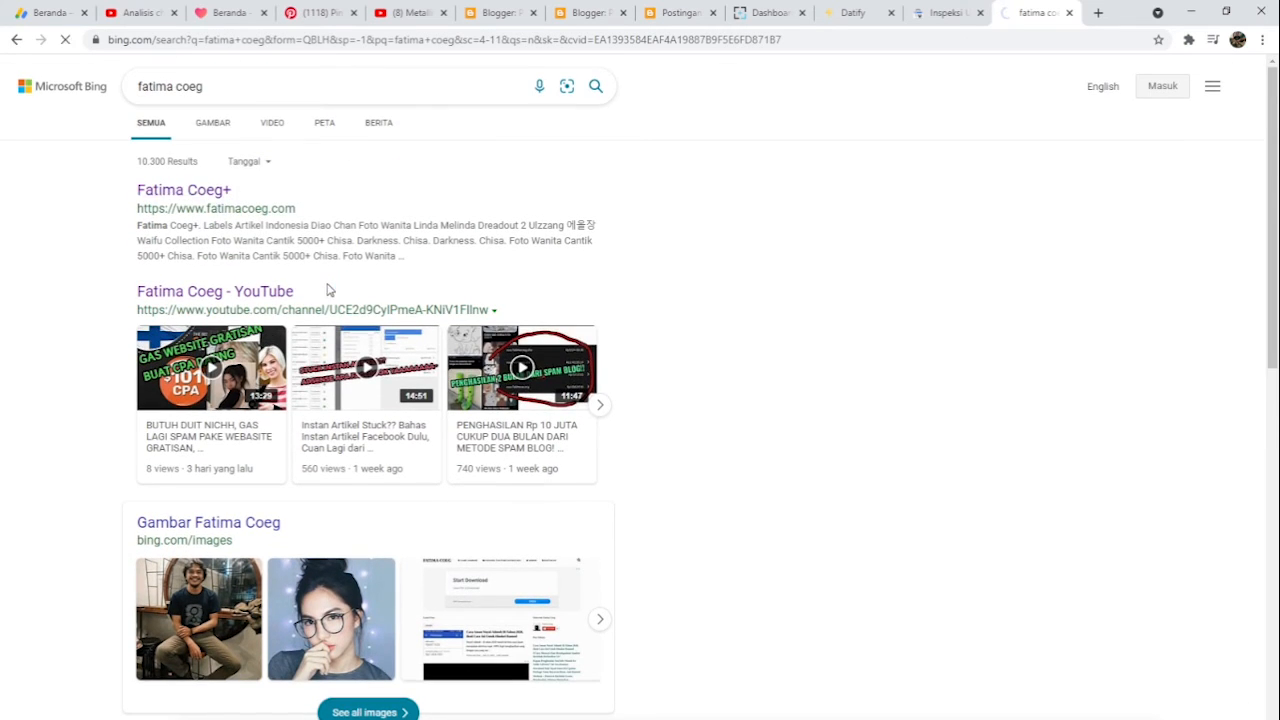
{"action": "scroll", "coordinate": [563, 458], "scroll_direction": "down", "scroll_amount": 5}
{"action": "scroll", "coordinate": [563, 459], "scroll_direction": "up", "scroll_amount": 10}
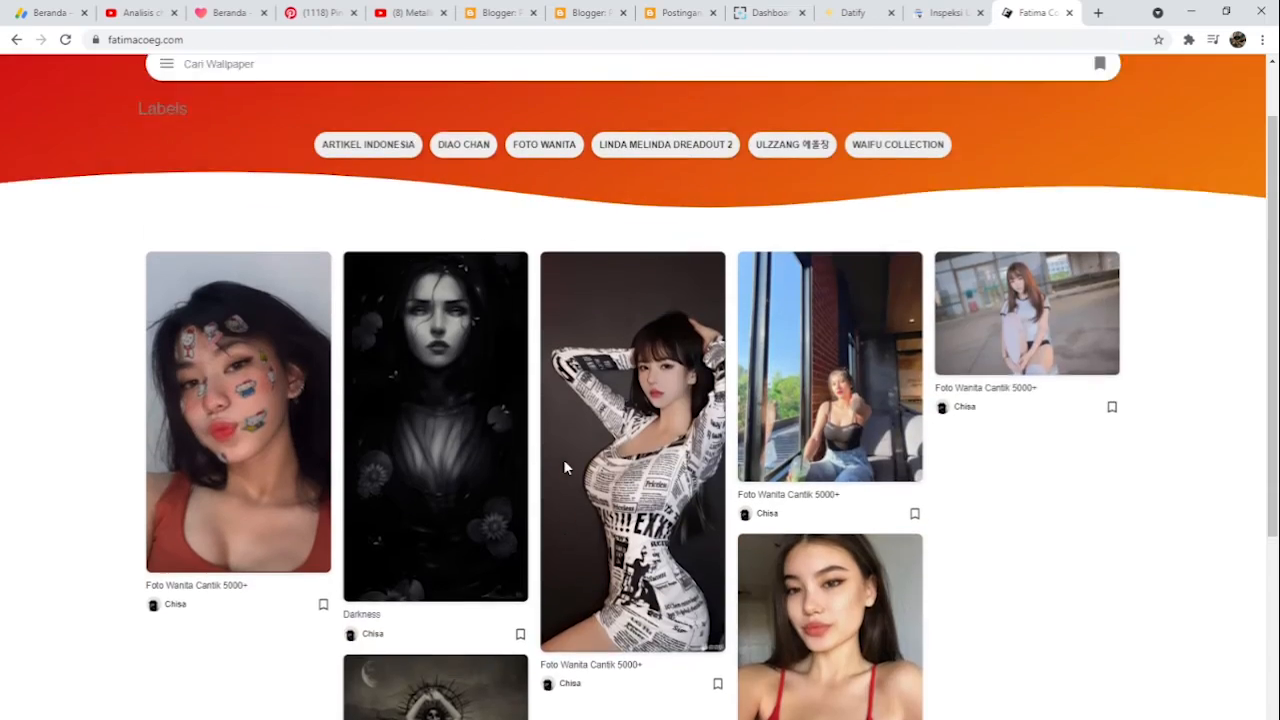
{"action": "left_click", "coordinate": [16, 39]}
Step: View the Fatima Coeg entry on Indonesia Website Awards 2020 from the Bing results, close it and return to the Noey Coeg posts in Blogger
{"action": "scroll", "coordinate": [208, 242], "scroll_direction": "down", "scroll_amount": 5}
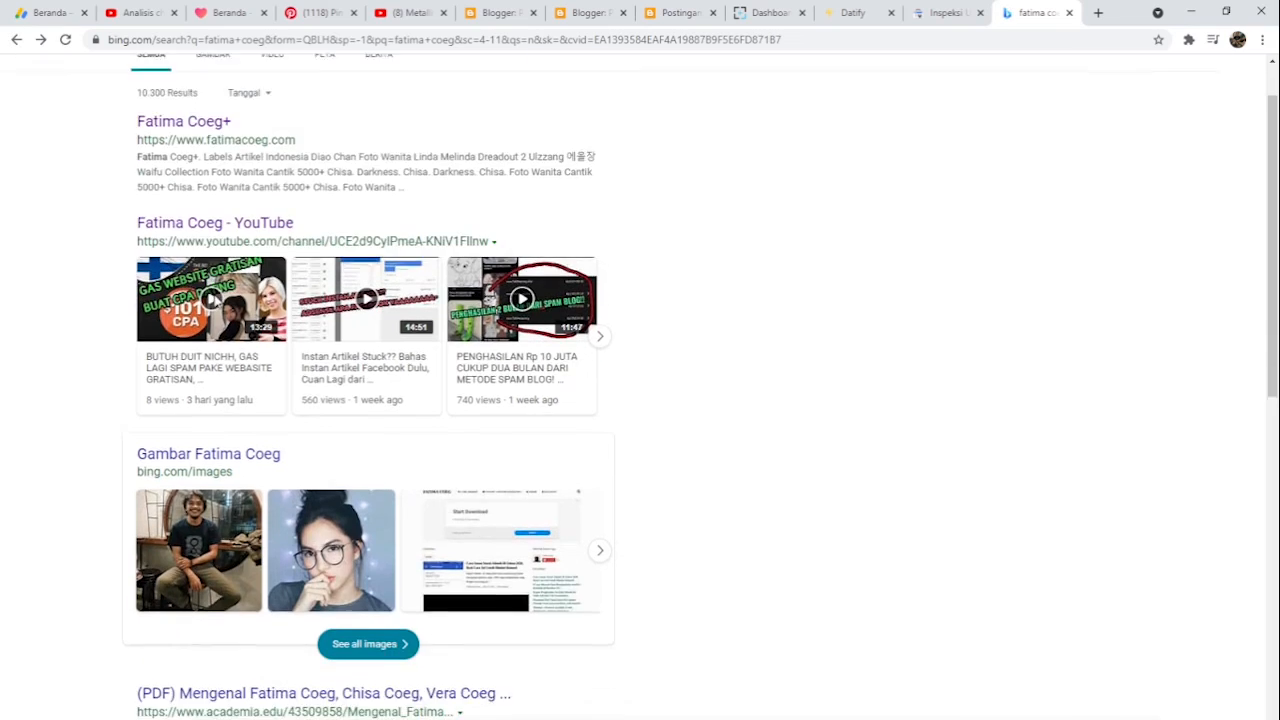
{"action": "scroll", "coordinate": [221, 395], "scroll_direction": "down", "scroll_amount": 2}
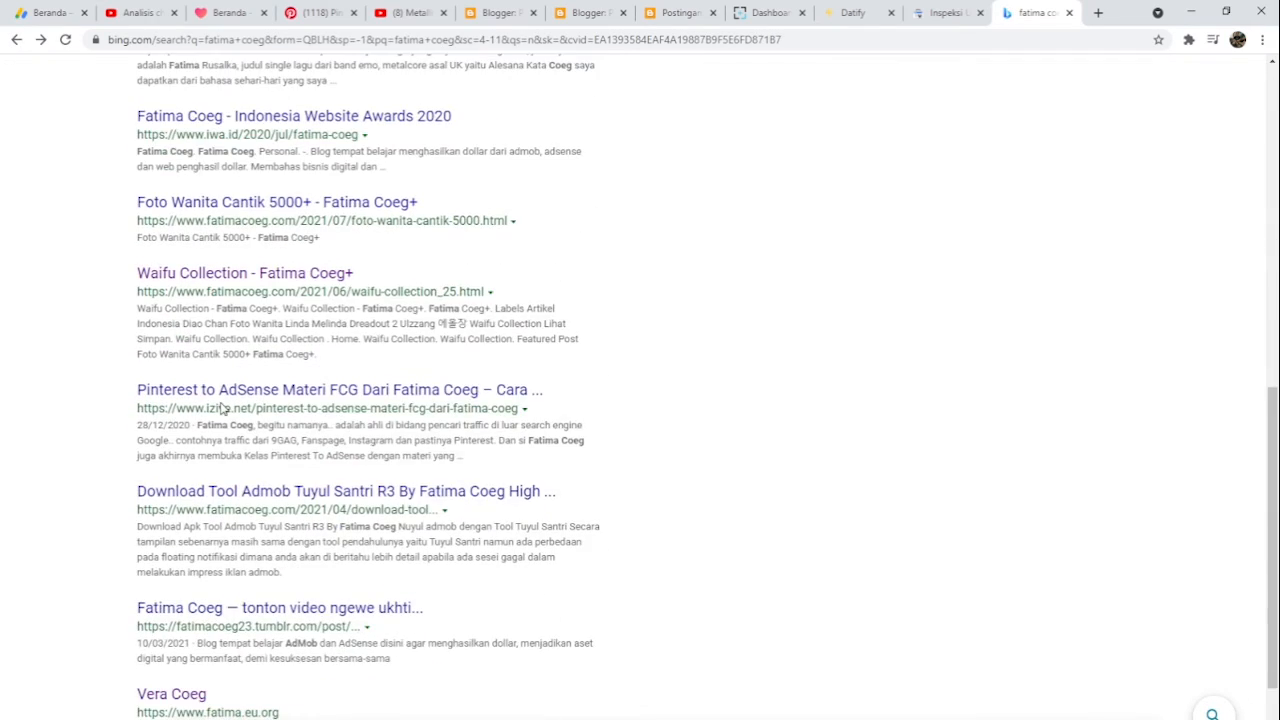
{"action": "scroll", "coordinate": [947, 115], "scroll_direction": "up", "scroll_amount": 4}
{"action": "scroll", "coordinate": [242, 366], "scroll_direction": "down", "scroll_amount": 2}
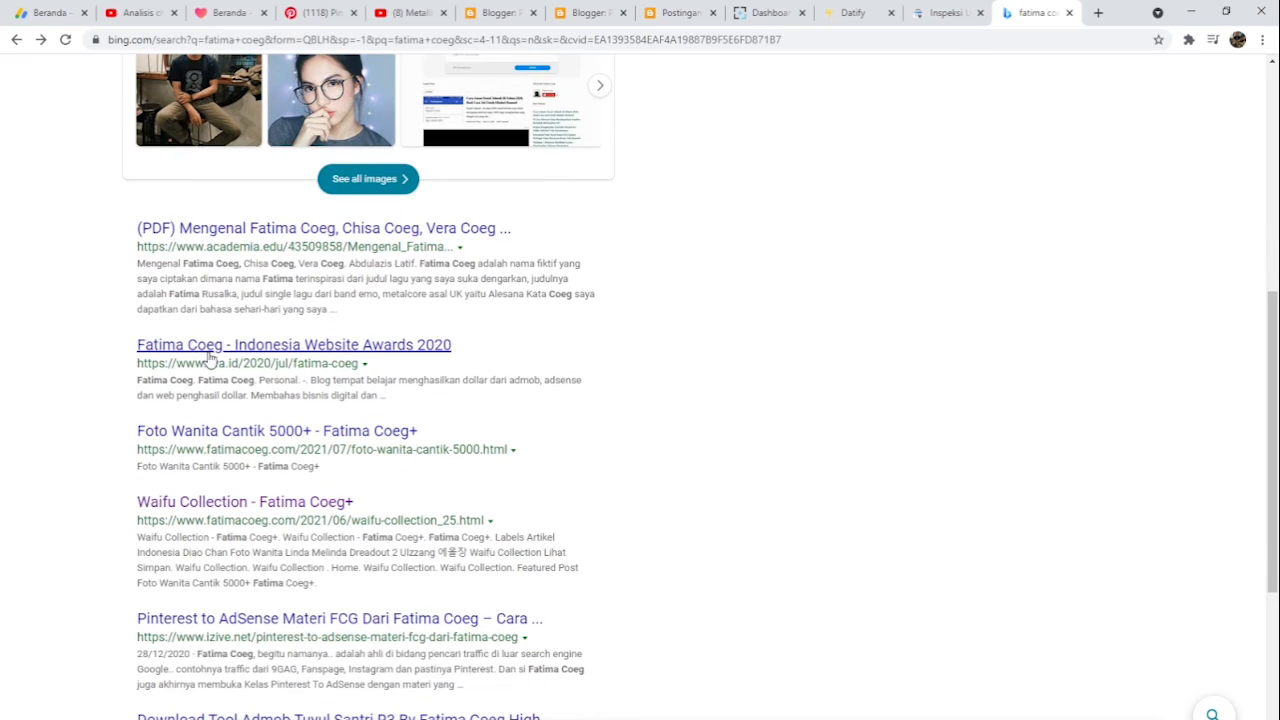
{"action": "left_click", "coordinate": [400, 347]}
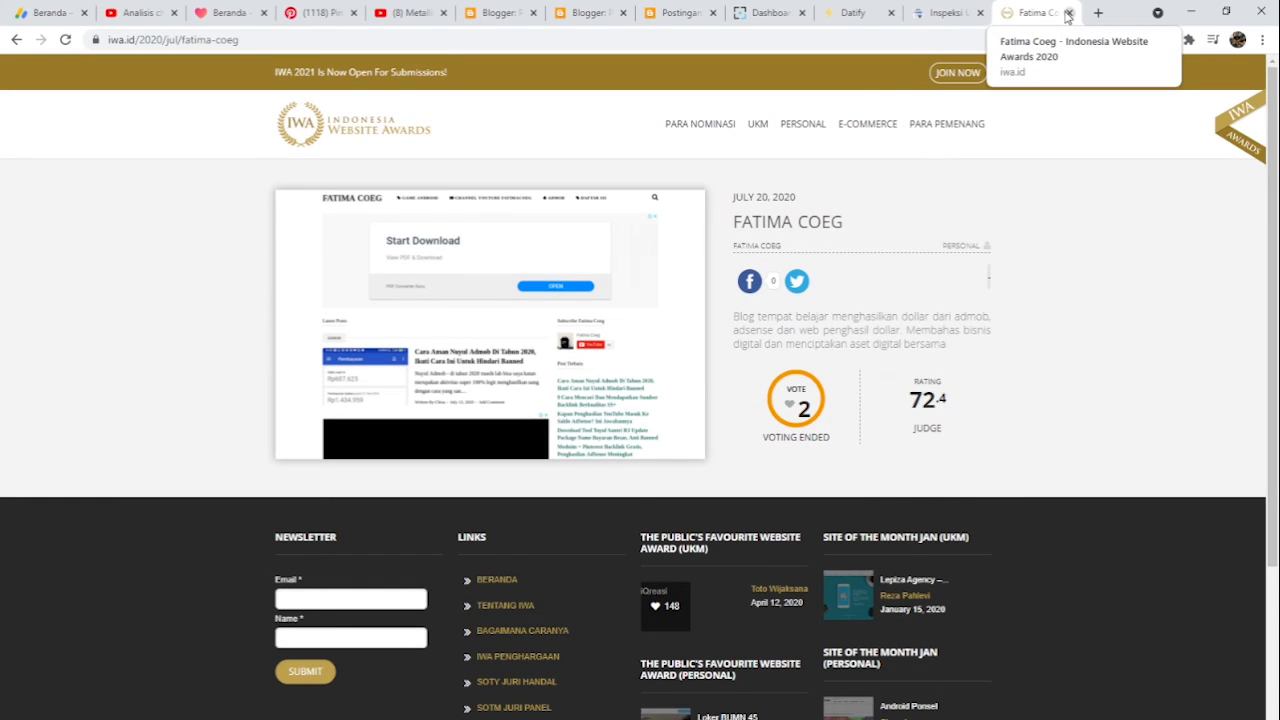
{"action": "left_click", "coordinate": [1068, 13]}
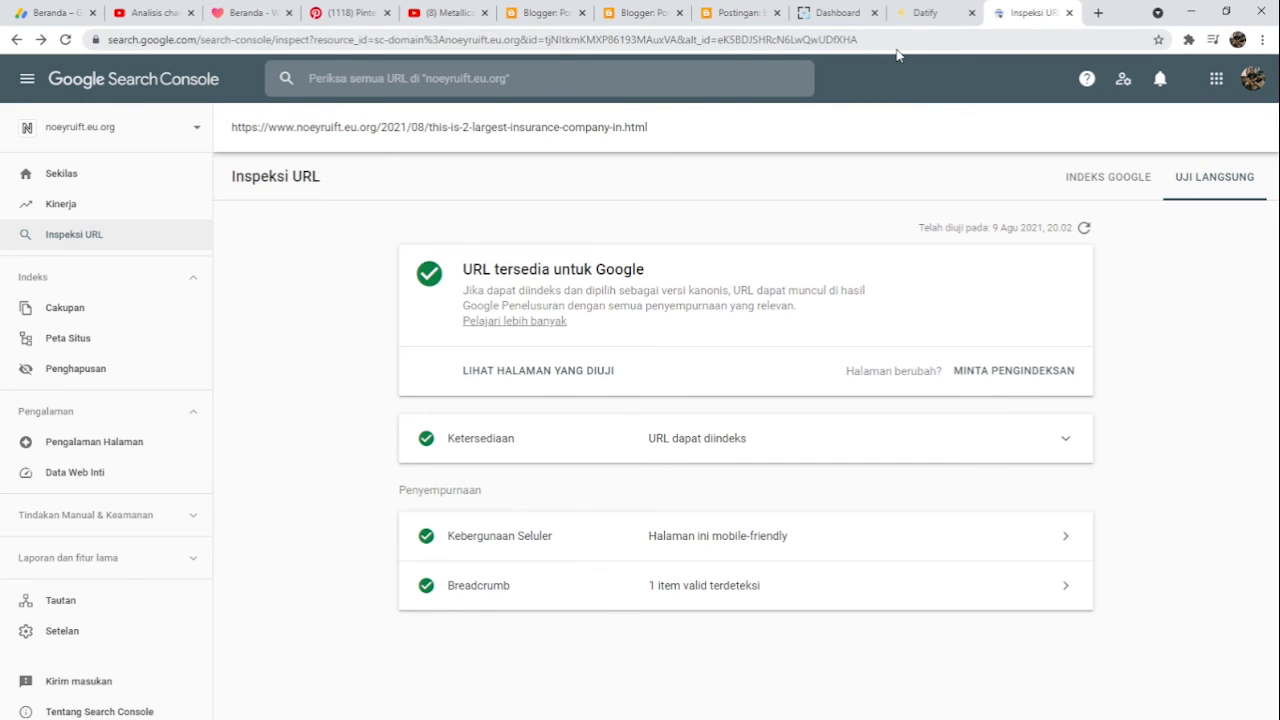
{"action": "left_click", "coordinate": [545, 13]}
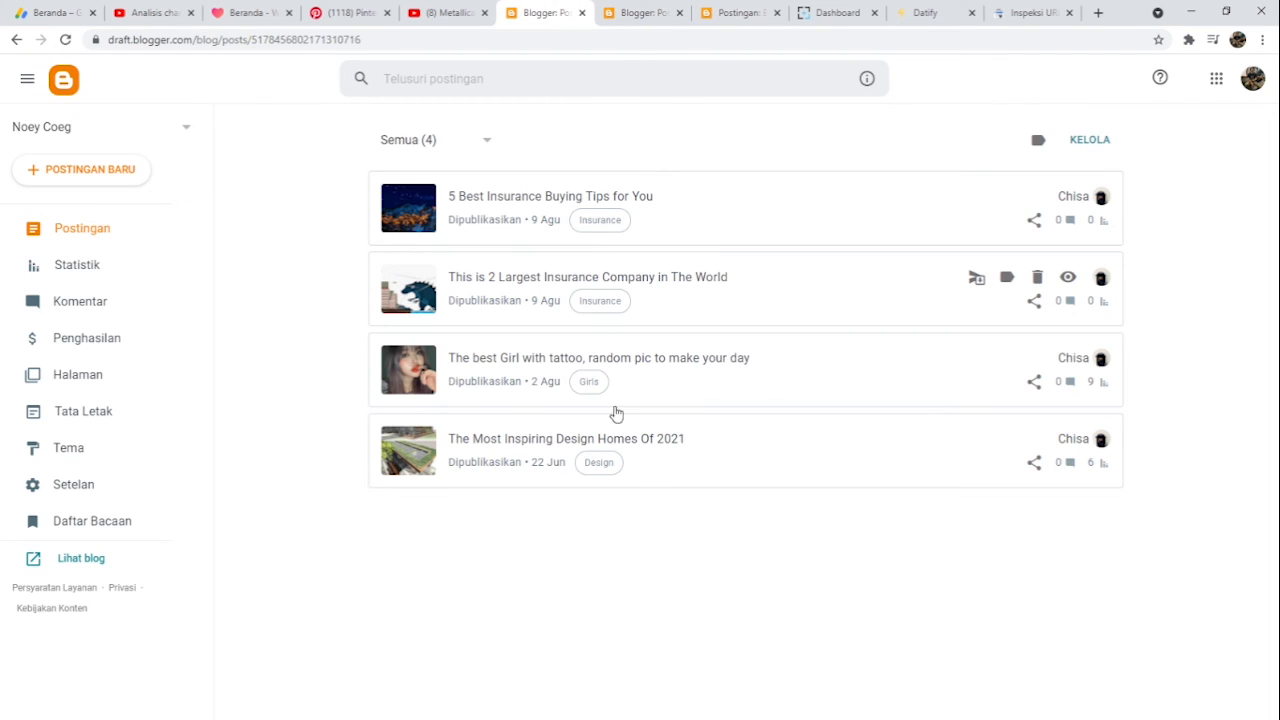
{"action": "key", "text": "alt+Tab"}
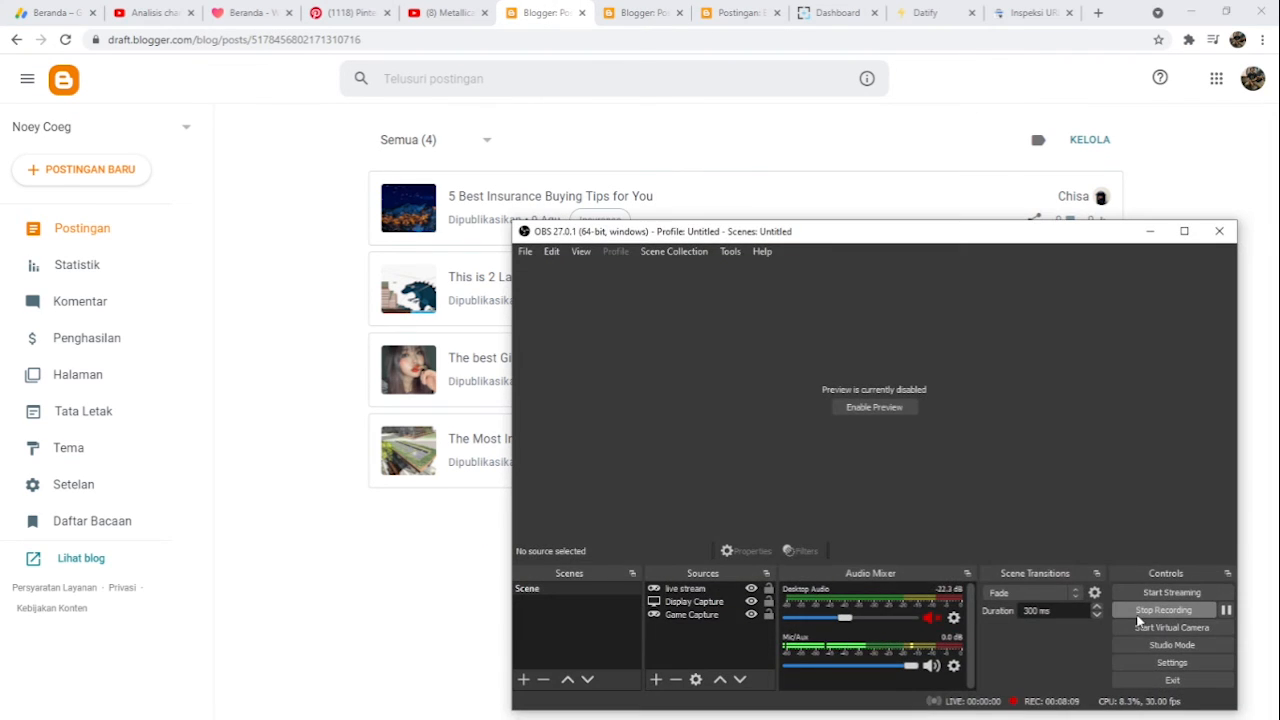
{"action": "left_click", "coordinate": [1139, 615]}
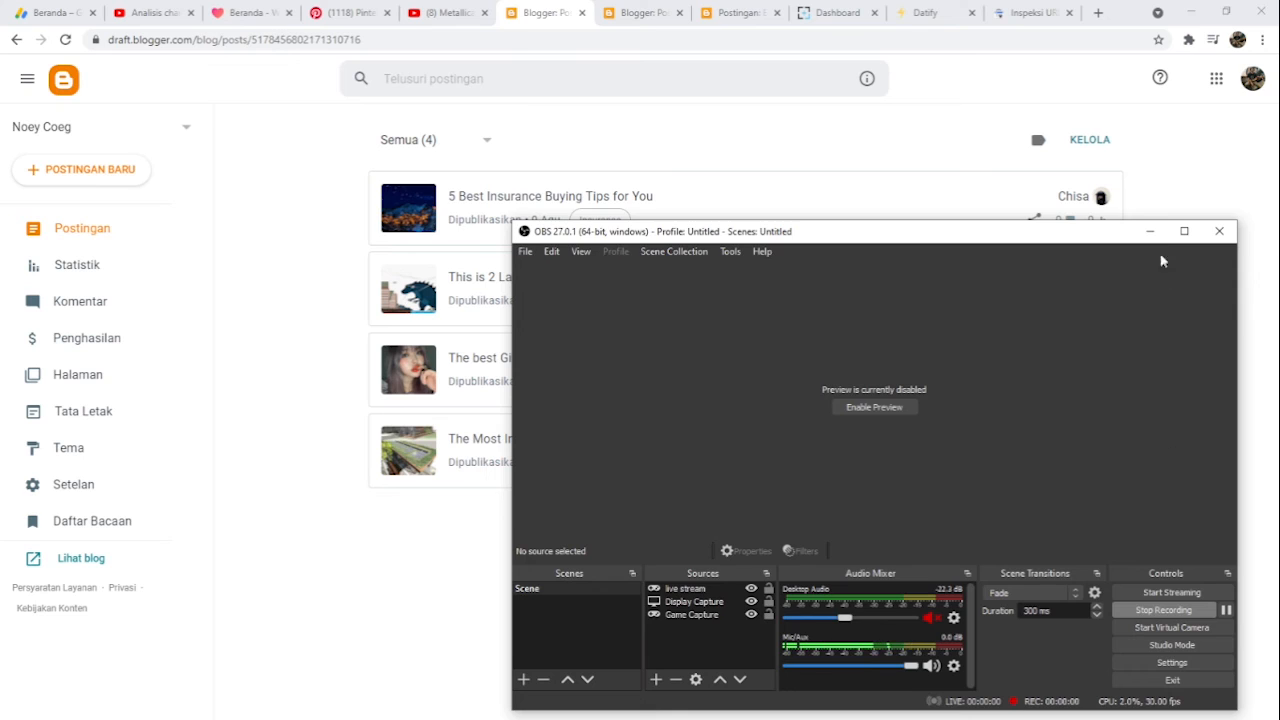
{"action": "left_click", "coordinate": [1150, 232]}
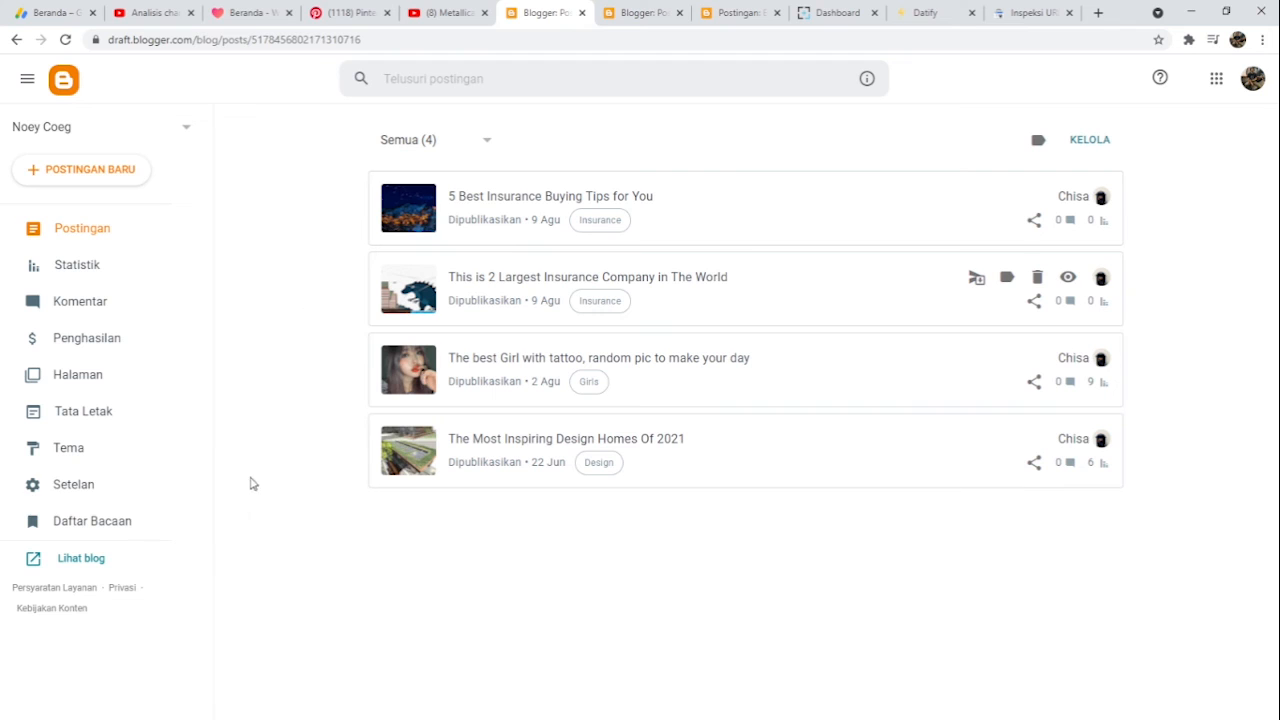
Step: Open the live Noey Coeg blog, copy its web address and close the page
{"action": "left_click", "coordinate": [60, 558]}
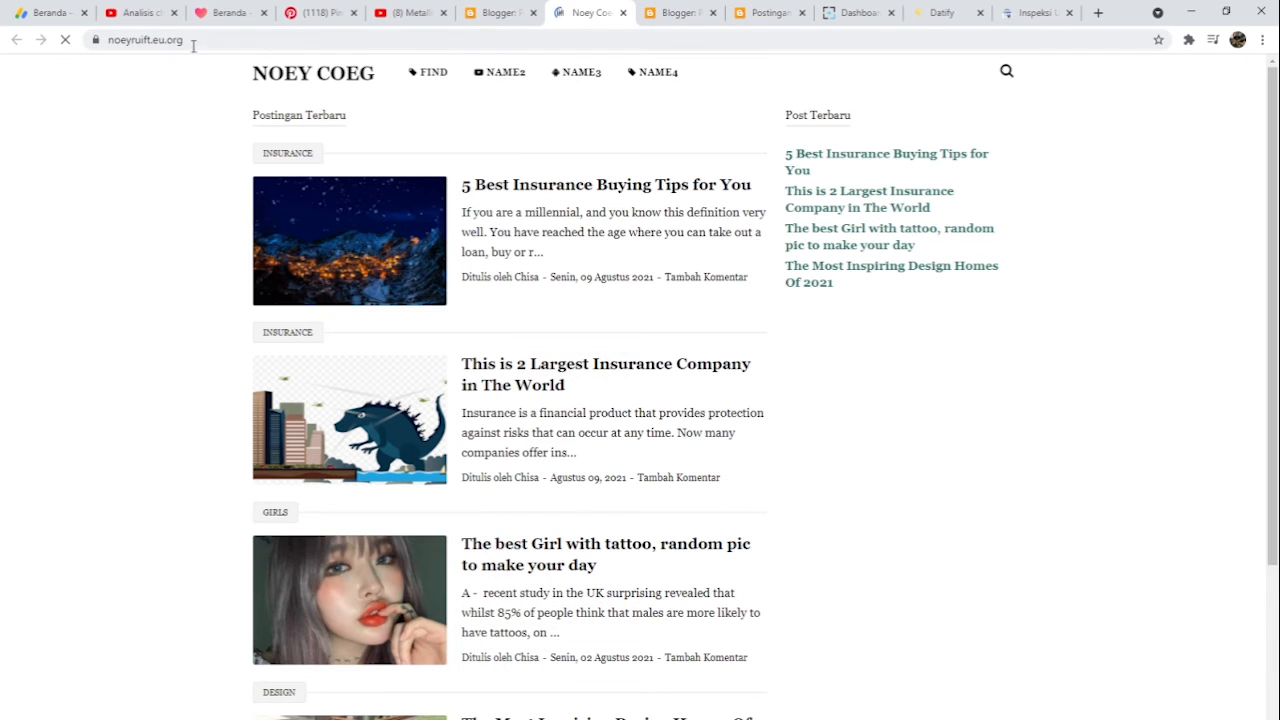
{"action": "left_click", "coordinate": [95, 45]}
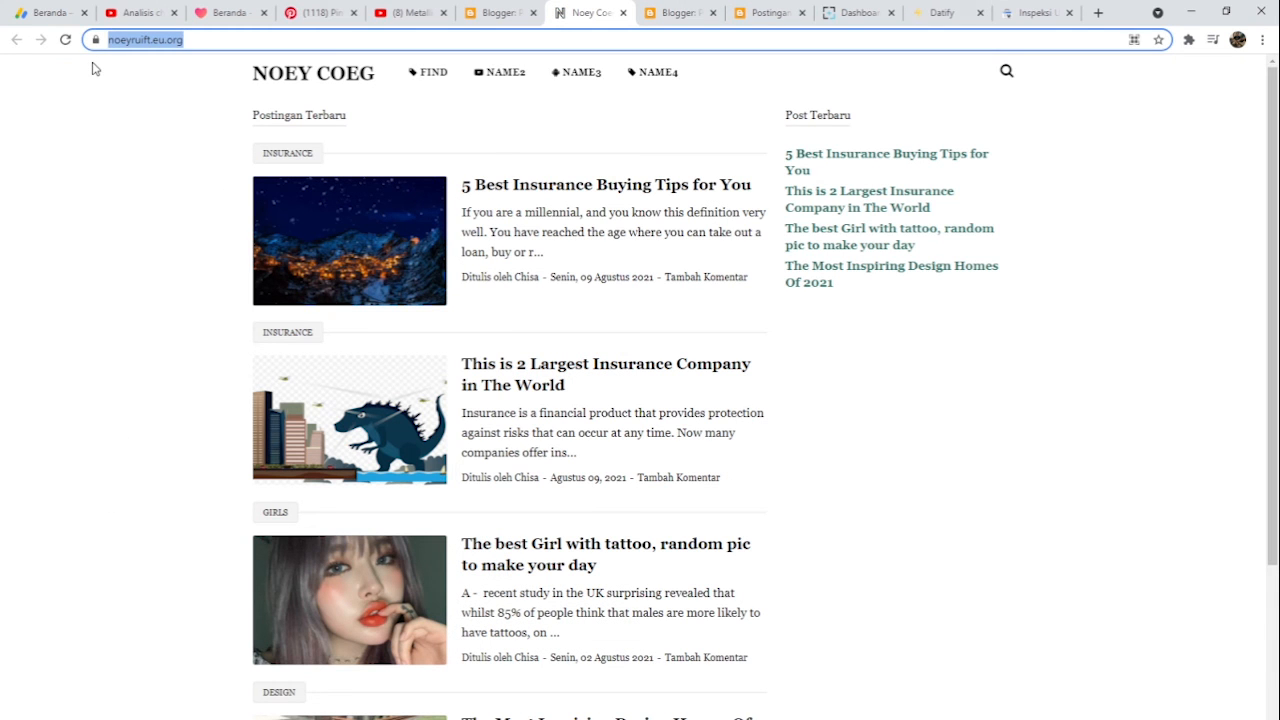
{"action": "left_click", "coordinate": [623, 12]}
{"action": "left_click", "coordinate": [52, 13]}
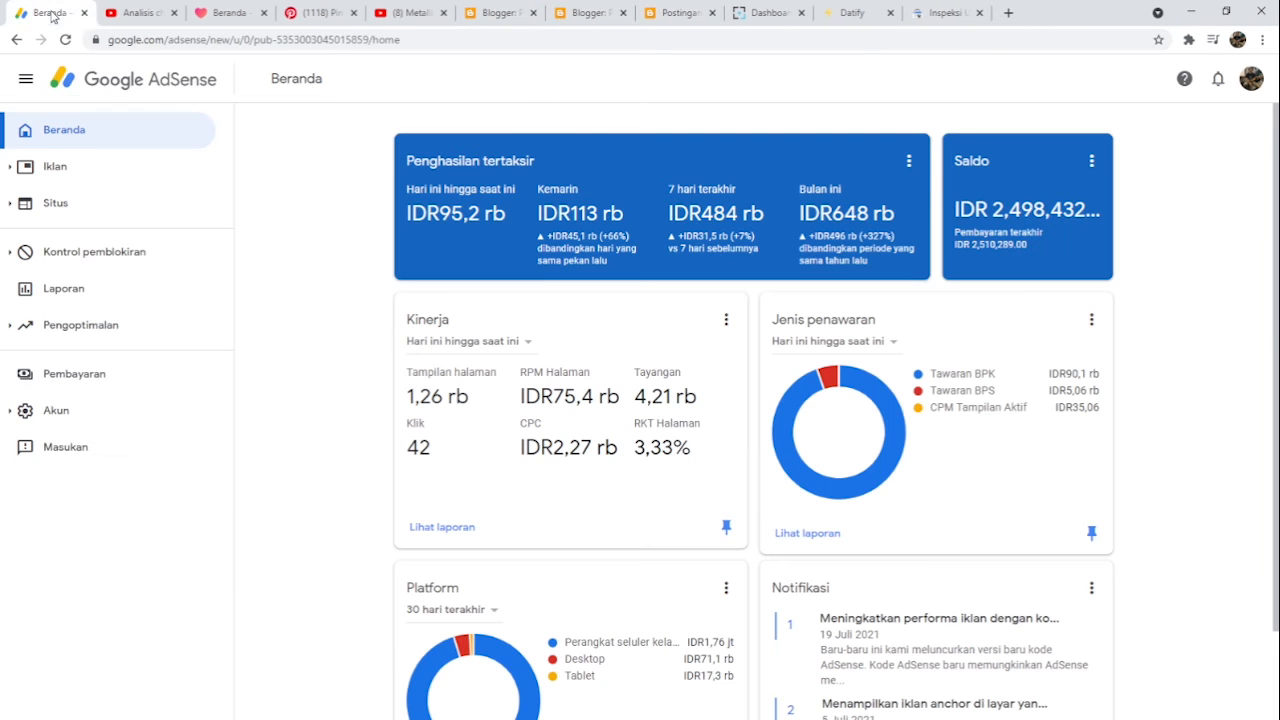
{"action": "left_click", "coordinate": [62, 205]}
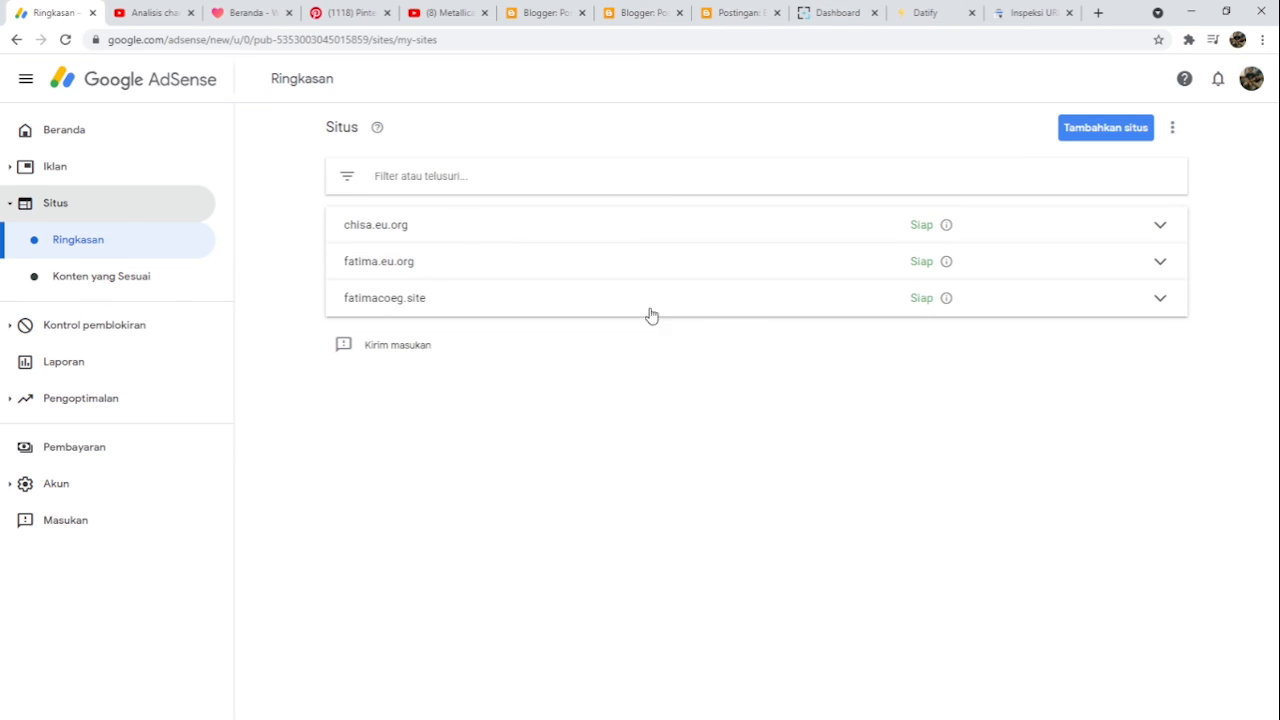
{"action": "left_click", "coordinate": [1069, 139]}
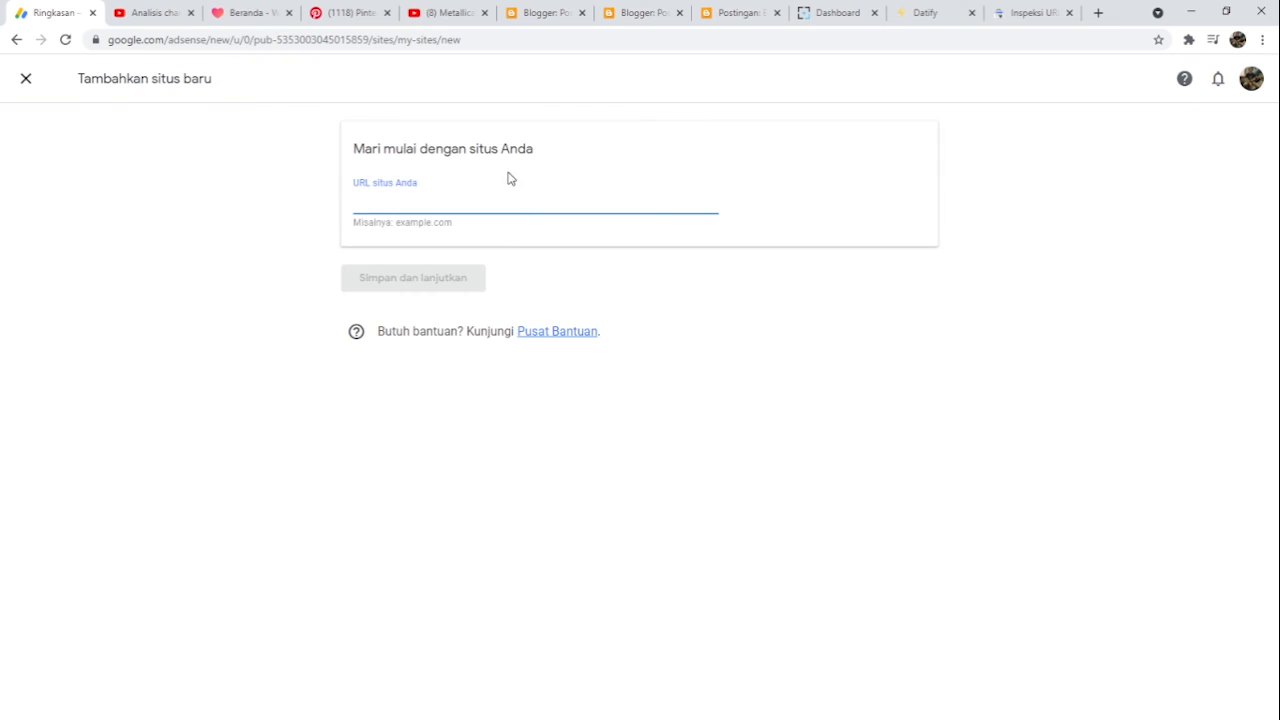
{"action": "left_click", "coordinate": [69, 84]}
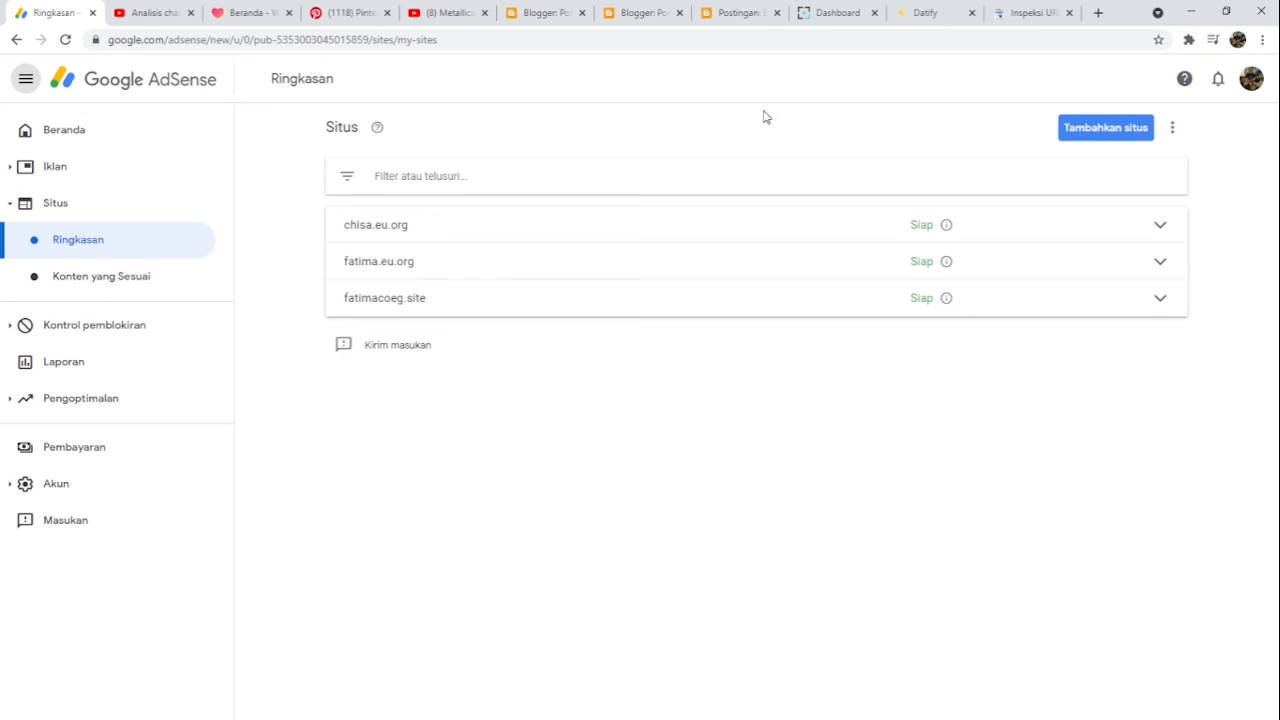
{"action": "left_click", "coordinate": [1100, 126]}
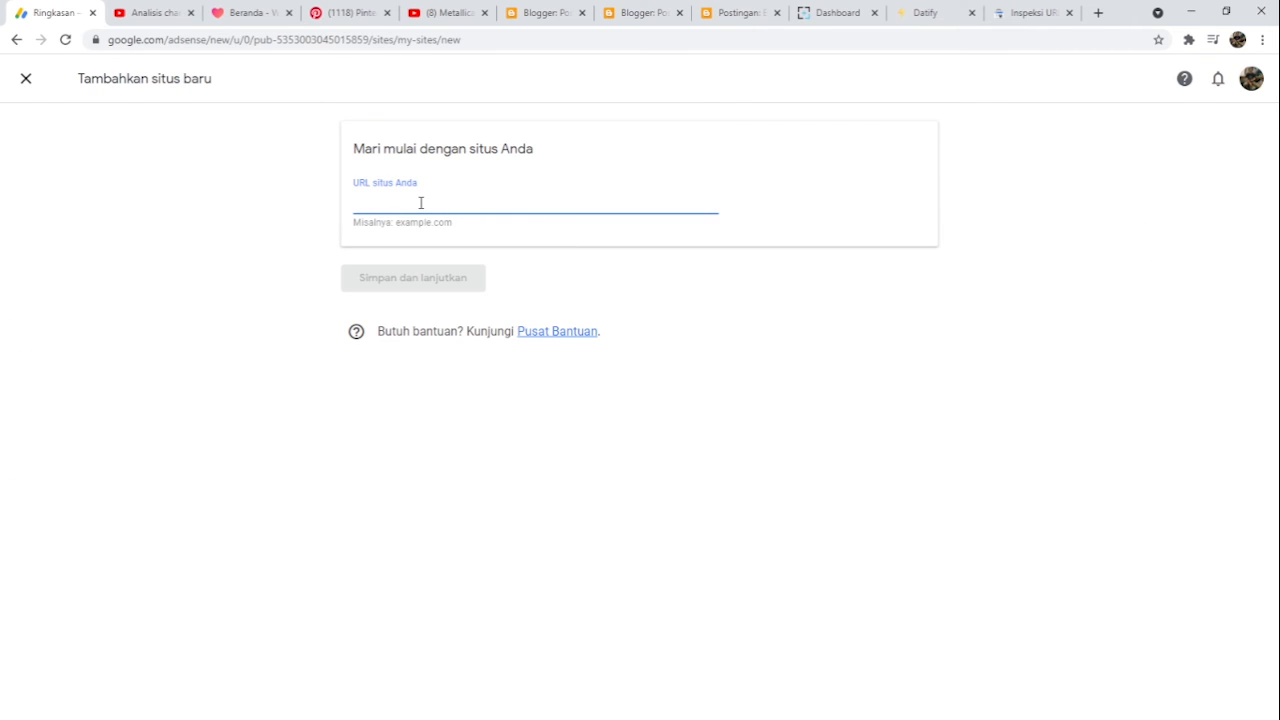
{"action": "type", "text": "https://www.neyruift.eu.org/"}
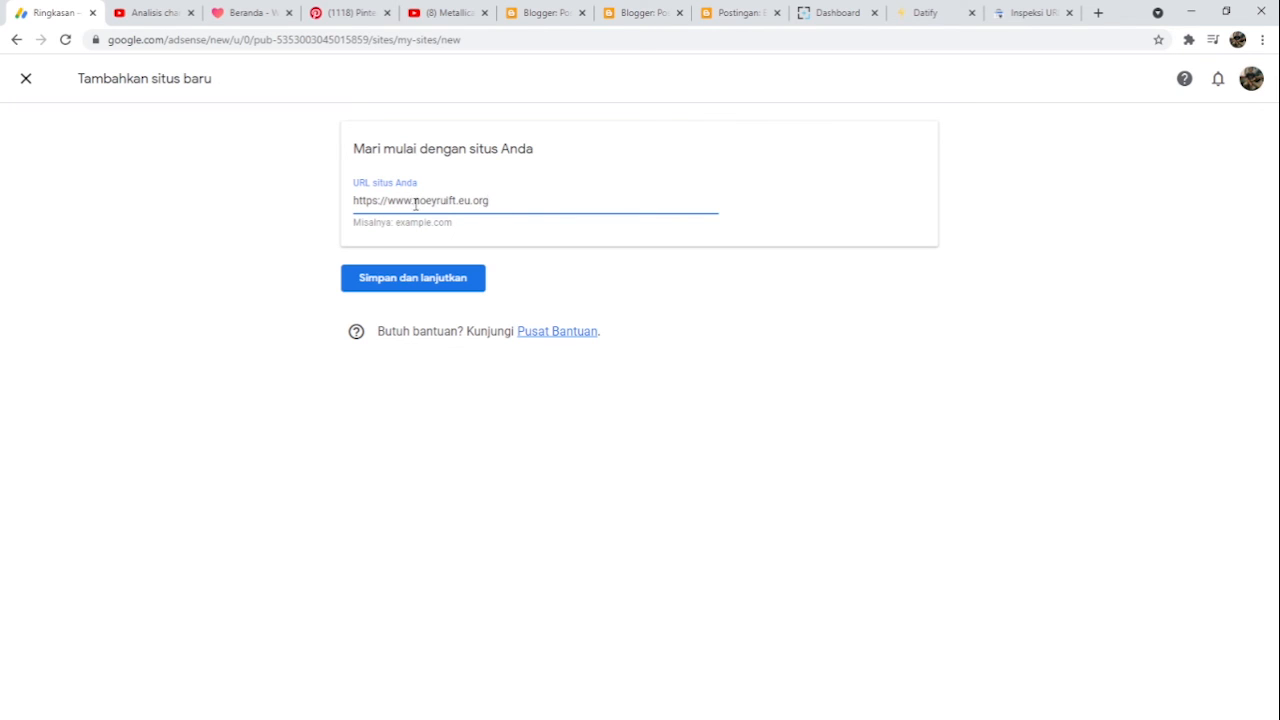
{"action": "left_click_drag", "start_coordinate": [414, 204], "coordinate": [349, 210]}
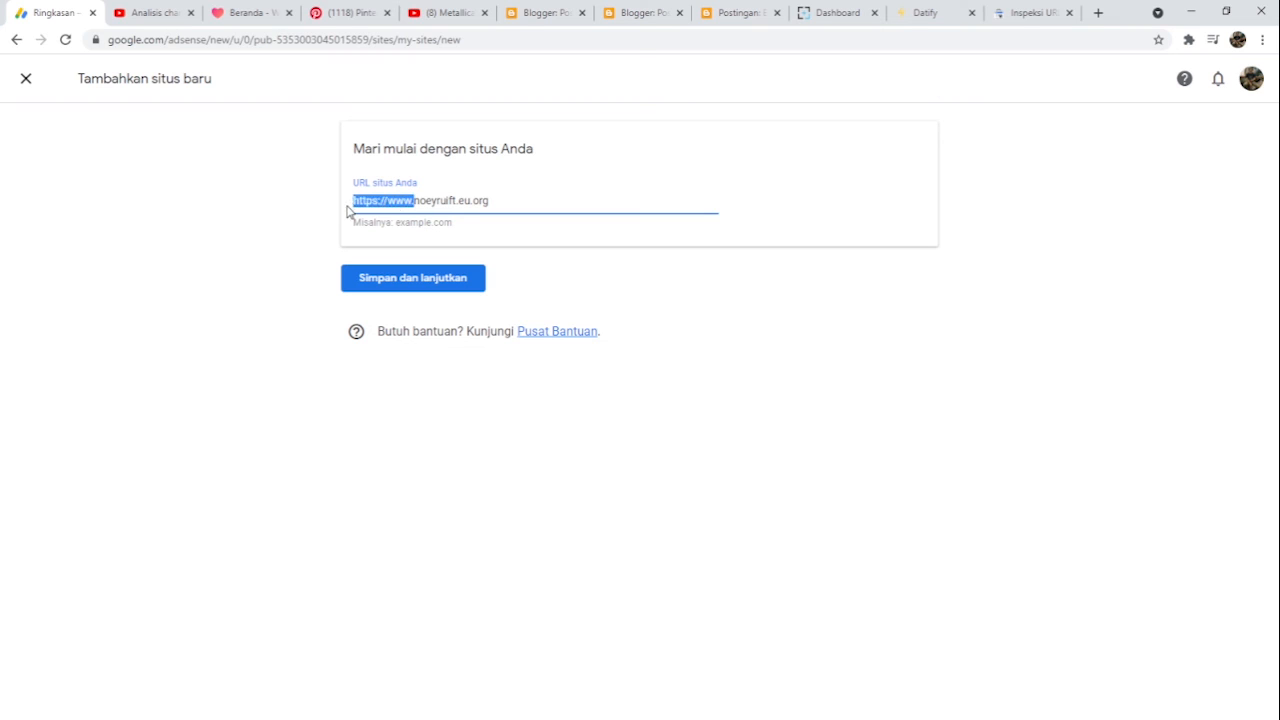
{"action": "key", "text": "BackSpace"}
{"action": "left_click", "coordinate": [389, 276]}
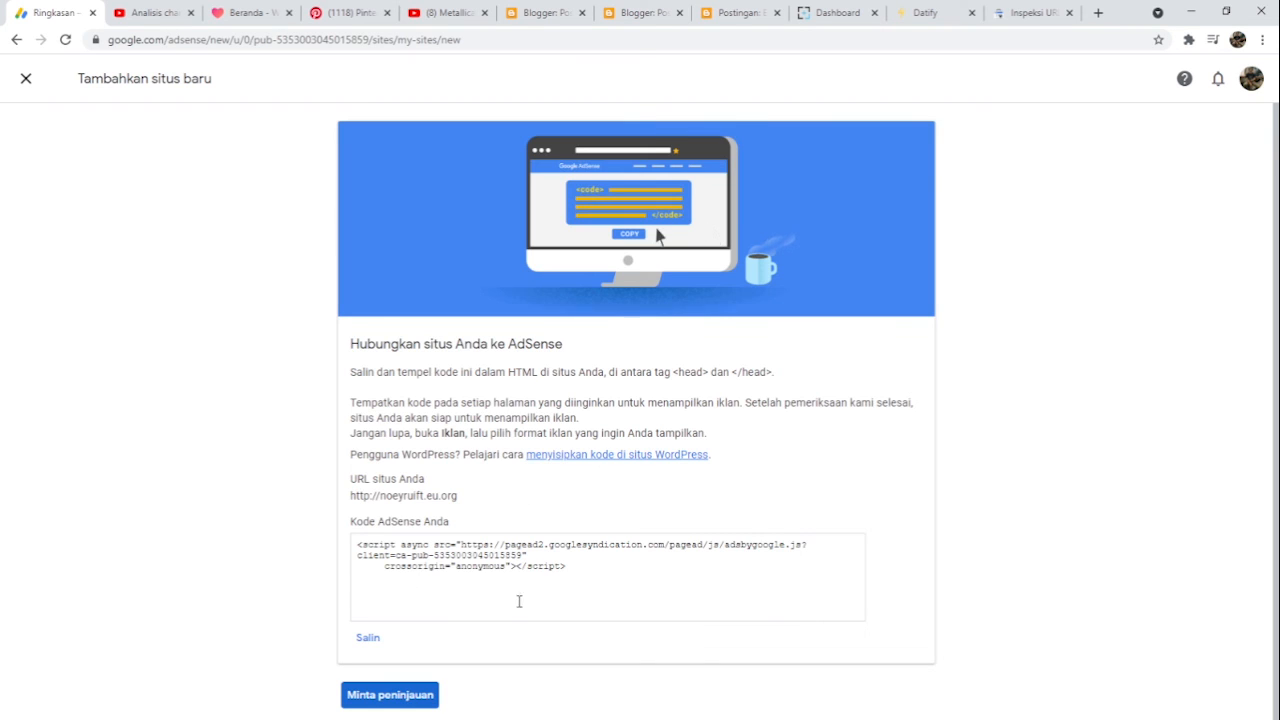
Step: Copy the AdSense code snippet provided for connecting the site
{"action": "left_click", "coordinate": [367, 643]}
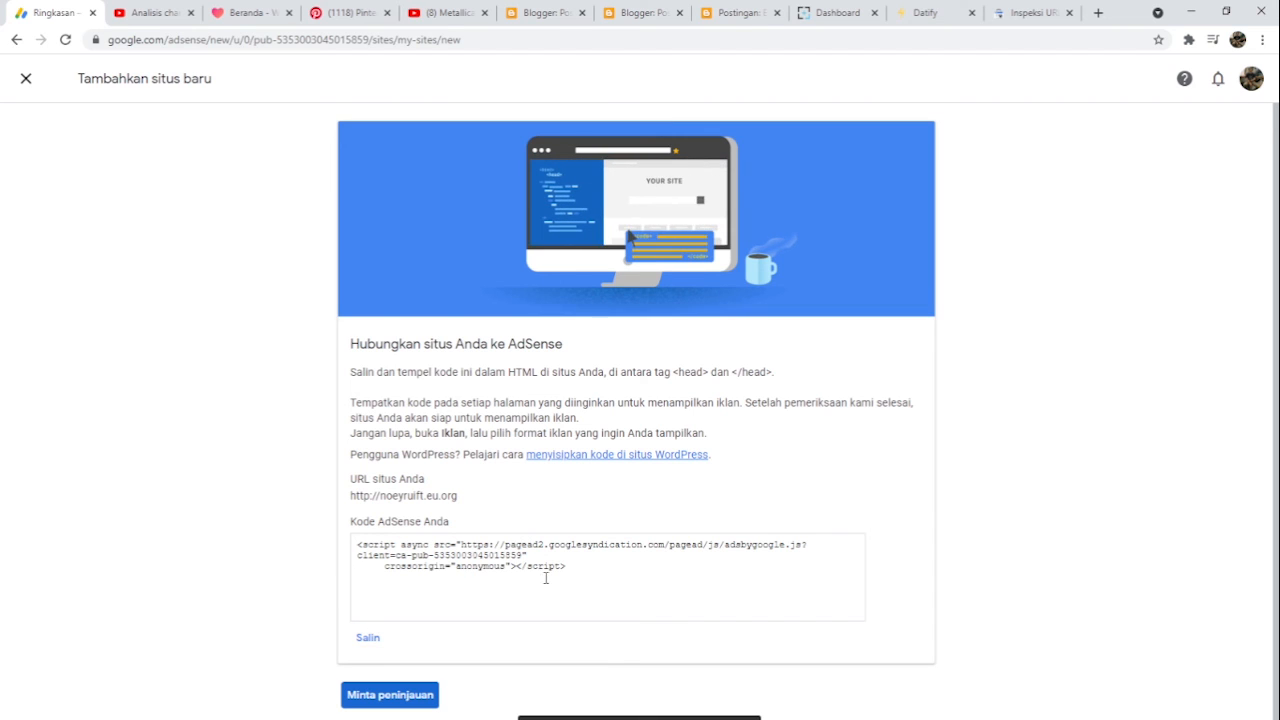
{"action": "left_click_drag", "start_coordinate": [566, 571], "coordinate": [357, 544]}
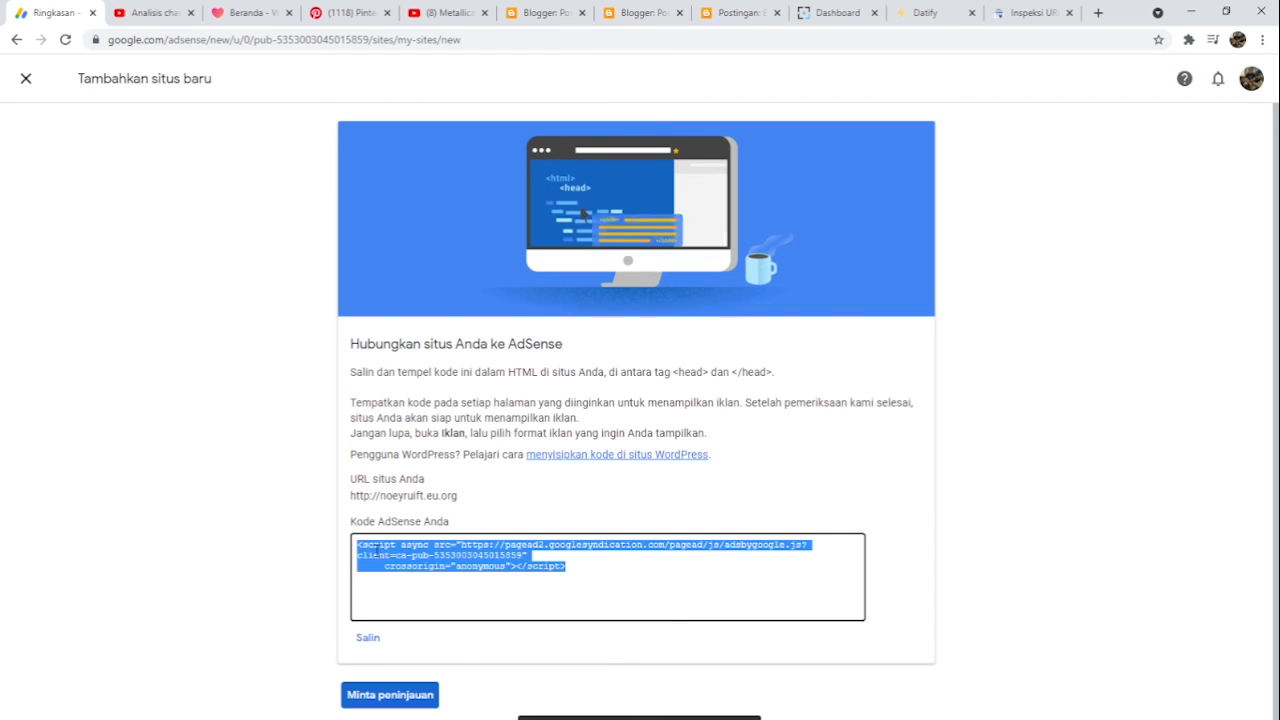
{"action": "left_click", "coordinate": [478, 510]}
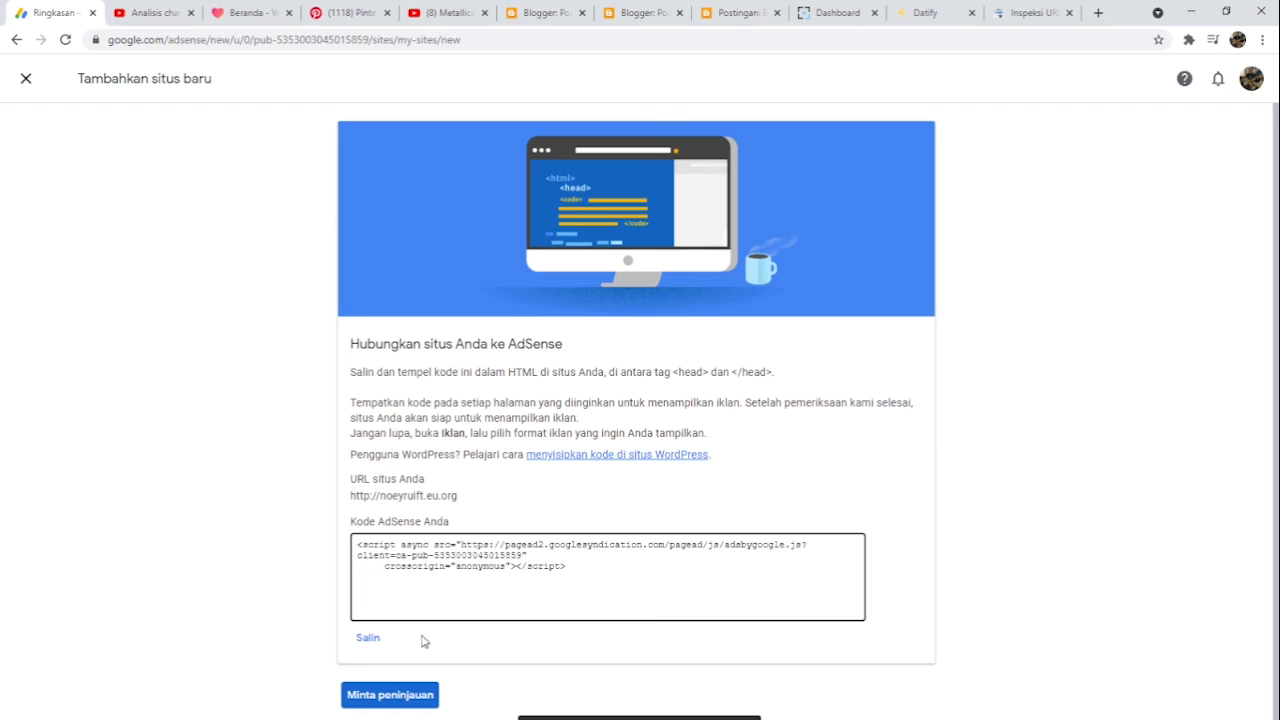
{"action": "left_click", "coordinate": [368, 638]}
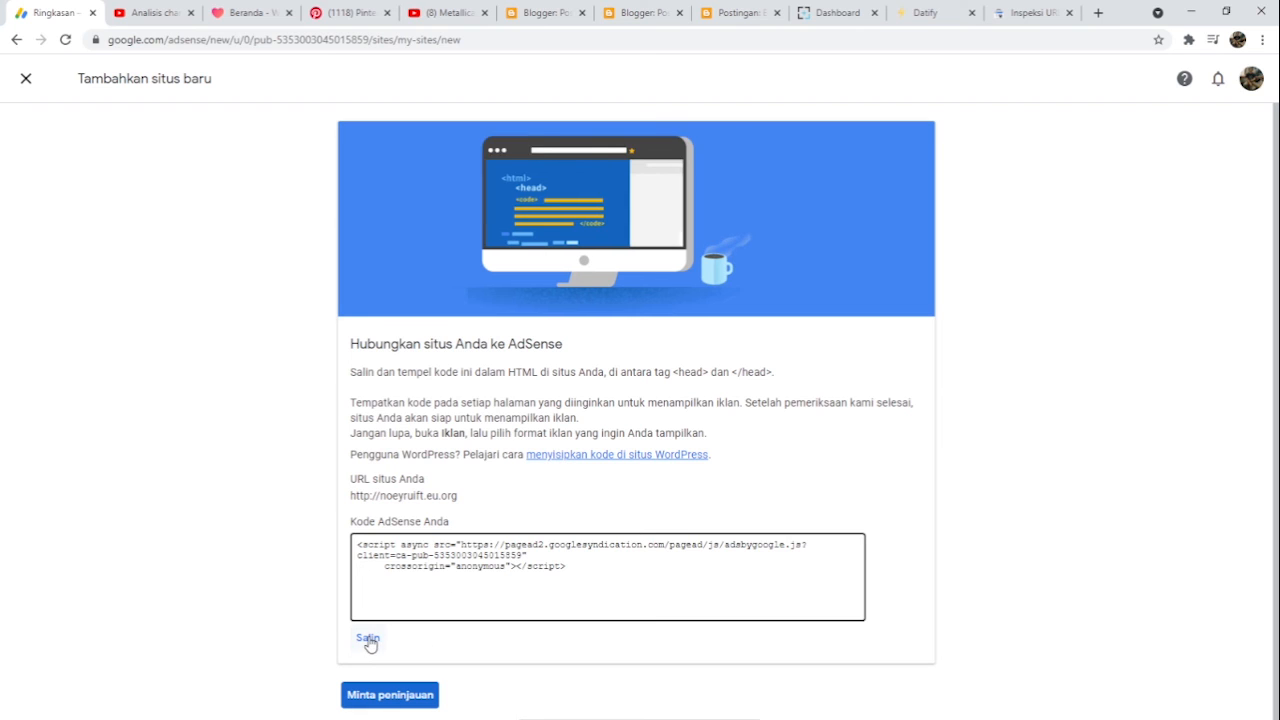
Step: Switch to Blogger and open the Noey Coeg theme for HTML editing
{"action": "left_click", "coordinate": [548, 16]}
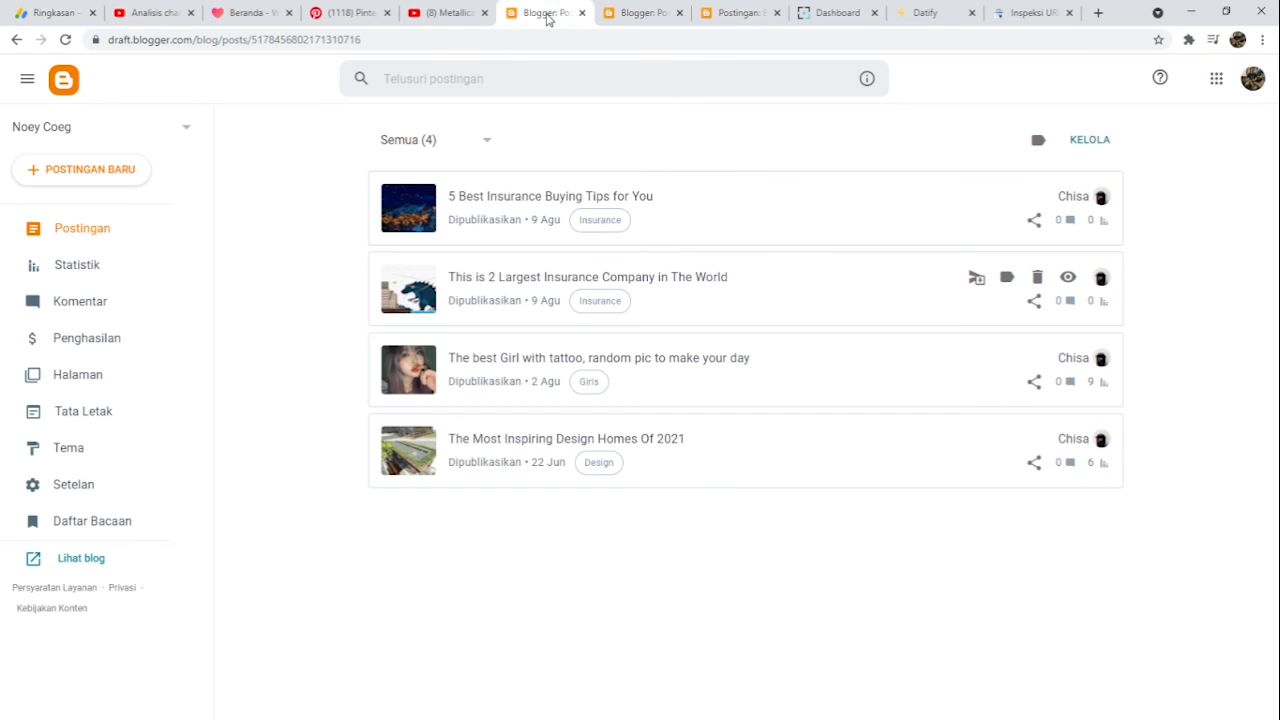
{"action": "left_click", "coordinate": [80, 455]}
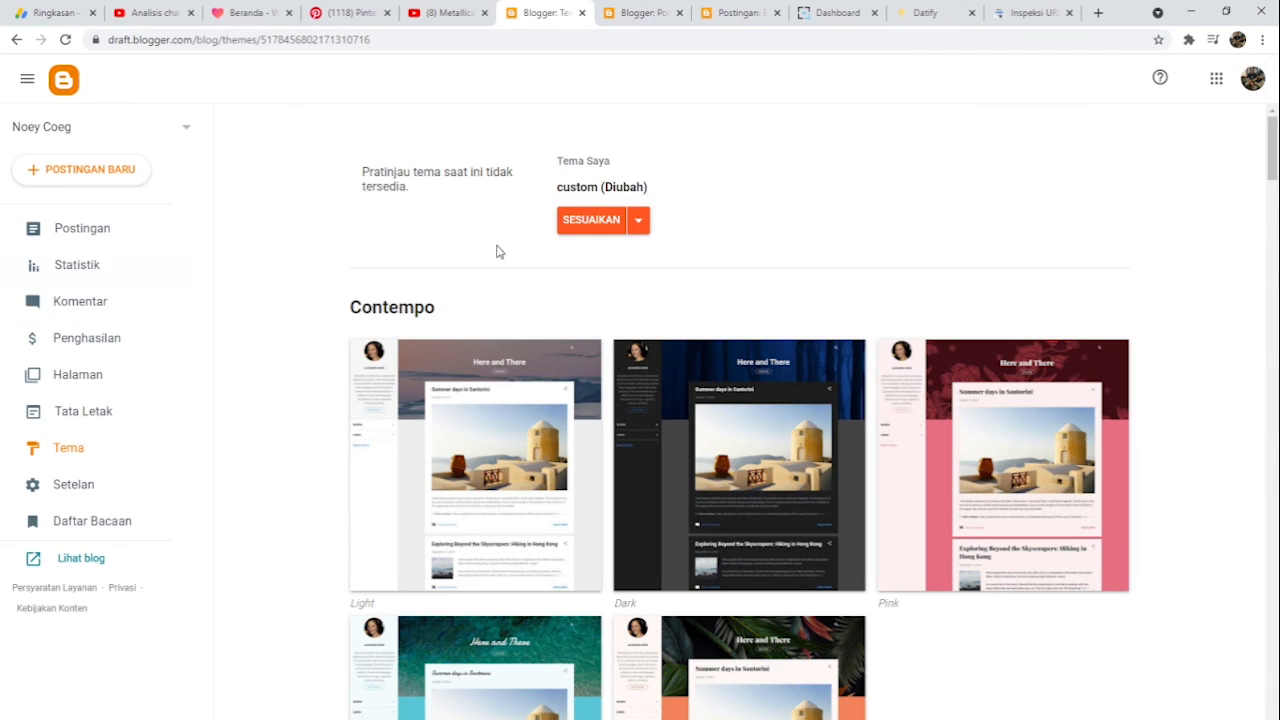
{"action": "left_click", "coordinate": [637, 223]}
{"action": "left_click", "coordinate": [466, 341]}
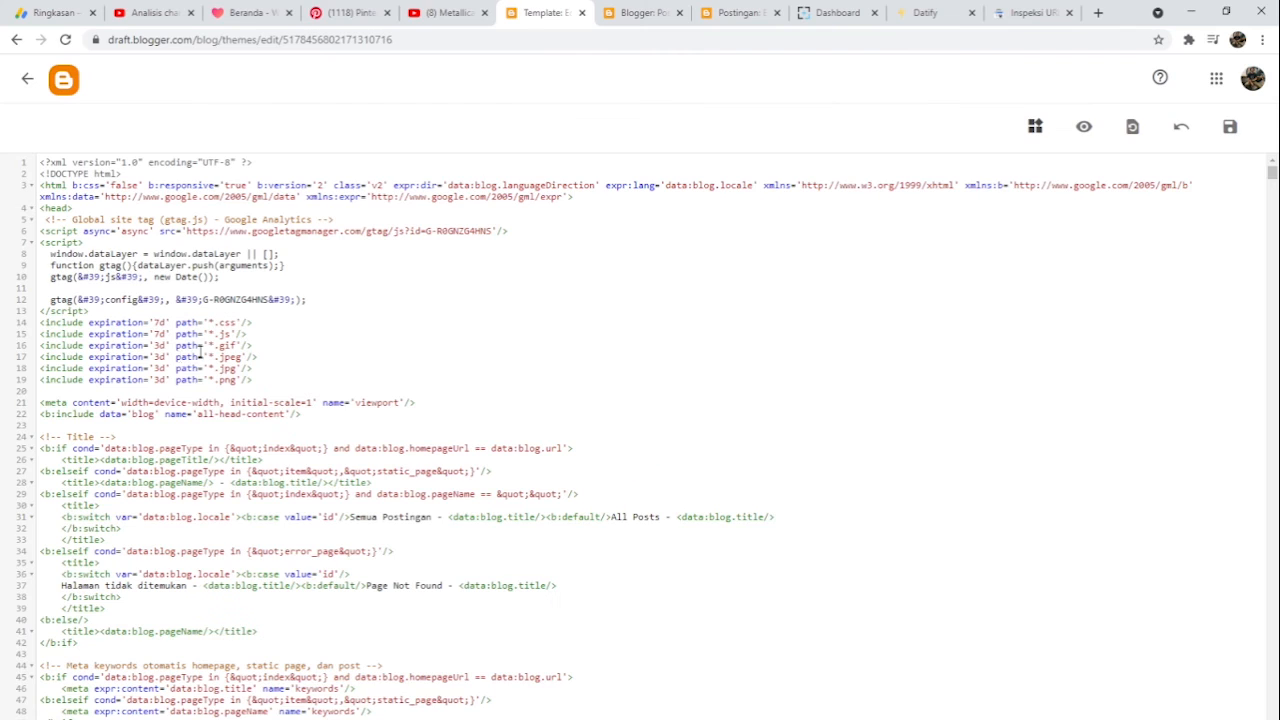
Step: Paste the AdSense script on a new line directly below the opening <head> tag, save the theme and leave the HTML editor
{"action": "left_click", "coordinate": [76, 207]}
{"action": "key", "text": "Return"}
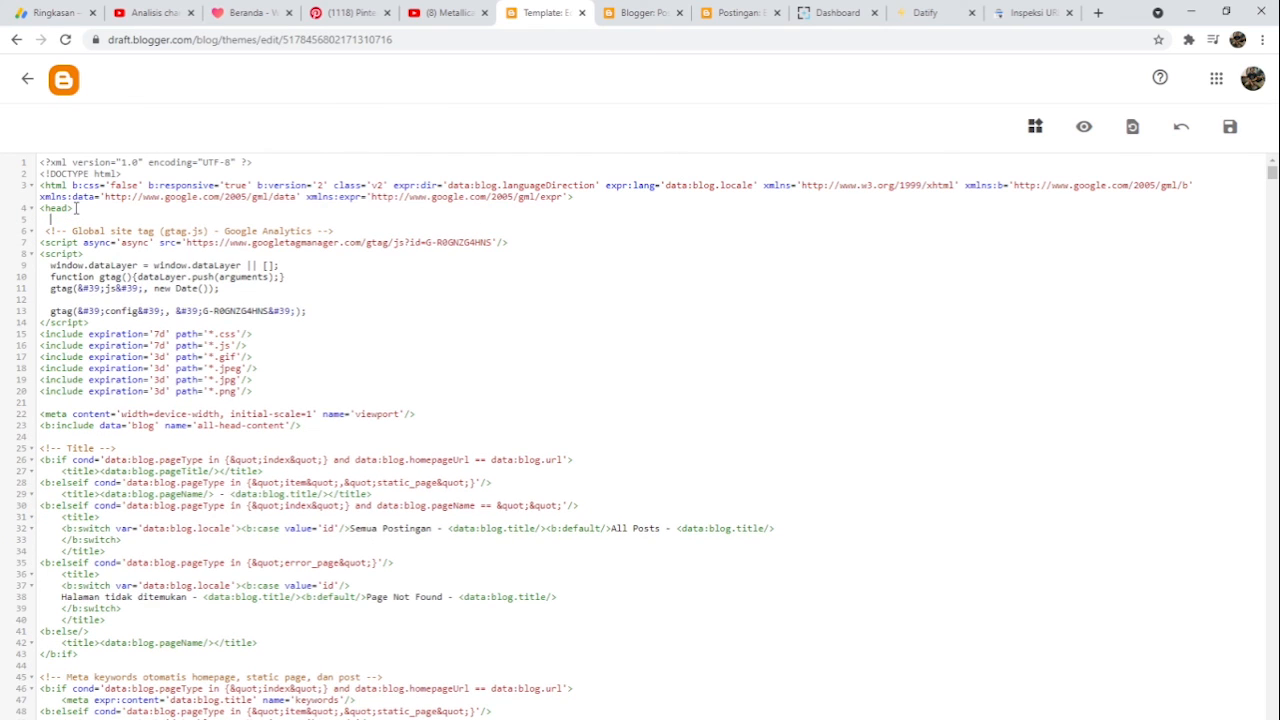
{"action": "key", "text": "ctrl+v"}
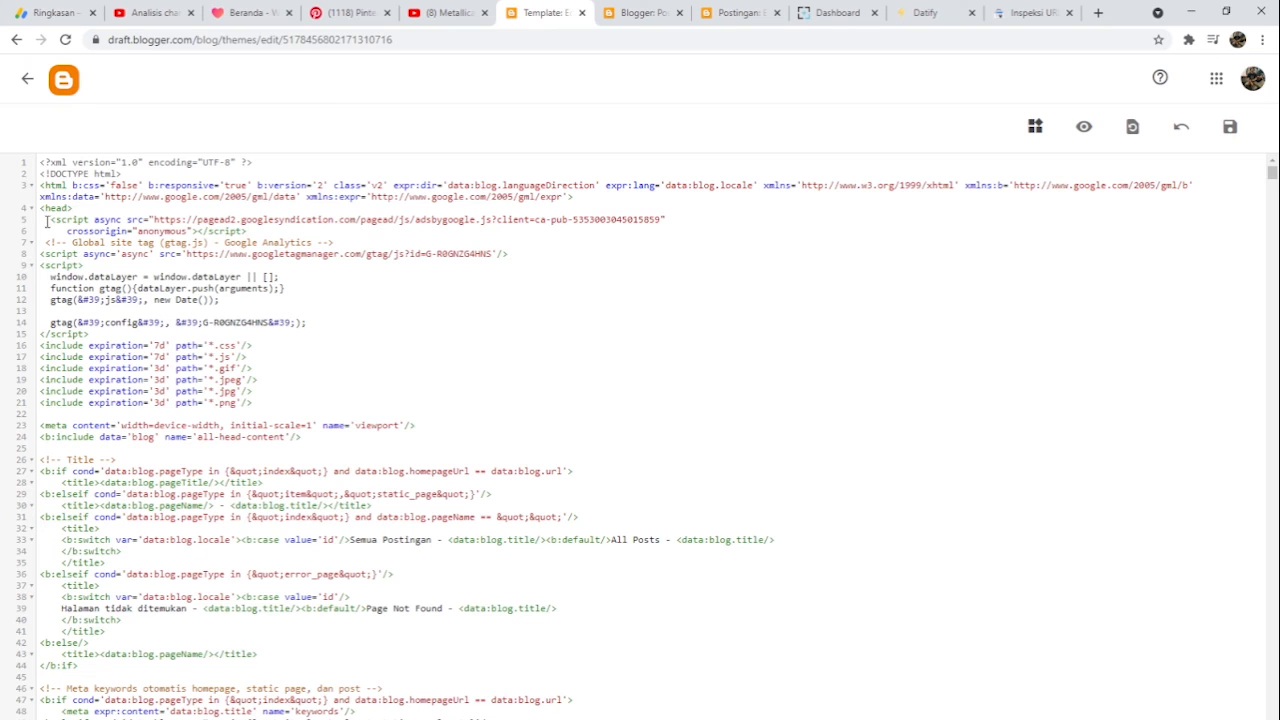
{"action": "left_click_drag", "start_coordinate": [42, 219], "coordinate": [263, 231]}
{"action": "left_click", "coordinate": [1230, 126]}
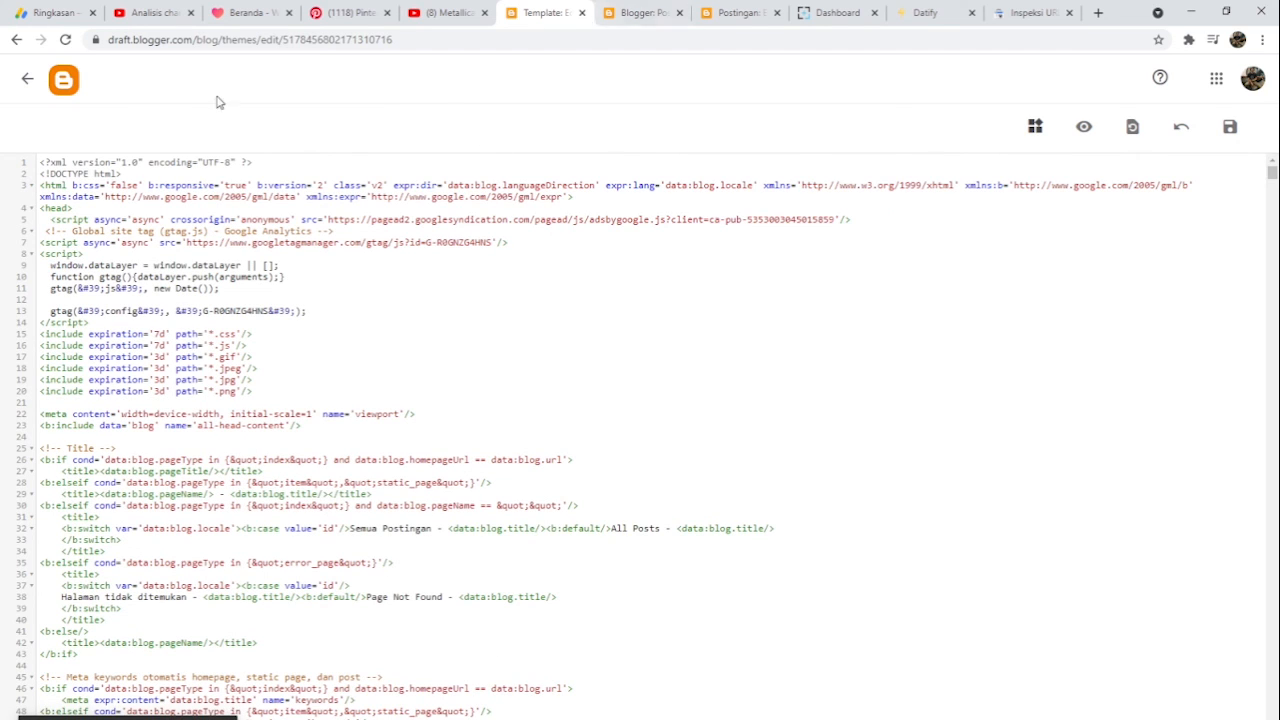
{"action": "left_click", "coordinate": [27, 79]}
Step: Request the AdSense review for noeyruift.eu.org and return to the Noey Coeg post list in Blogger
{"action": "left_click", "coordinate": [52, 12]}
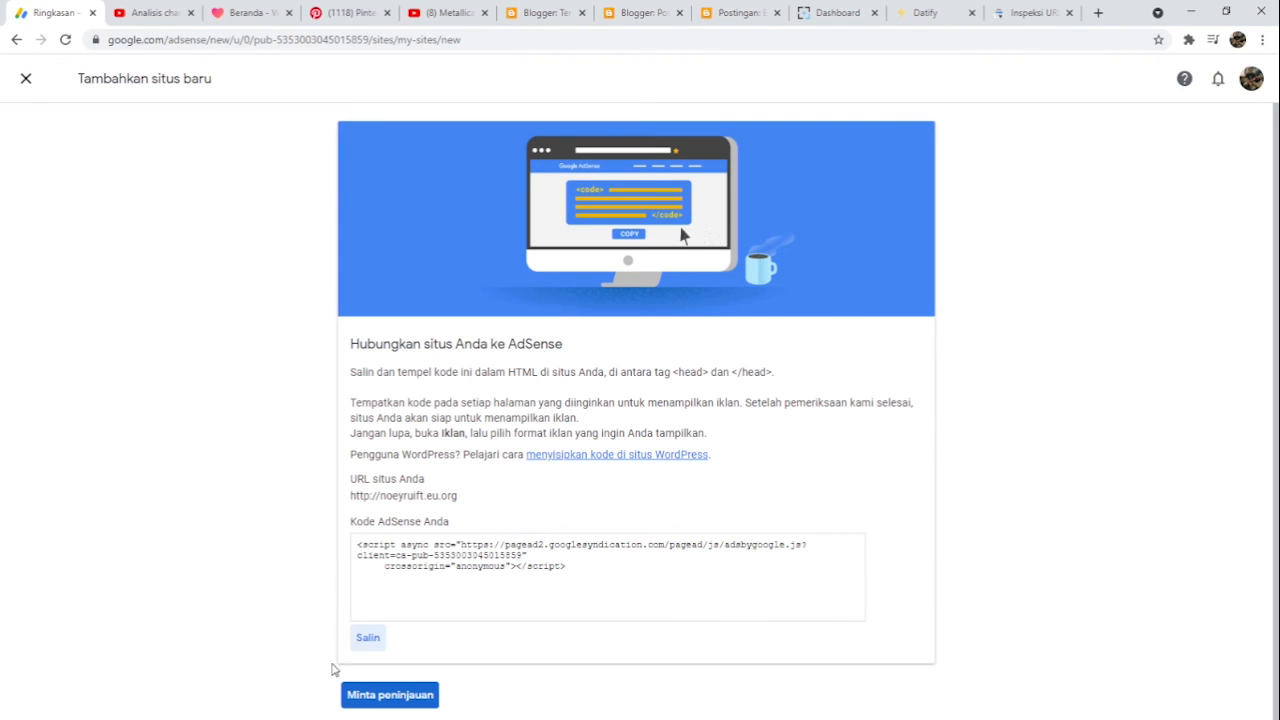
{"action": "left_click", "coordinate": [378, 695]}
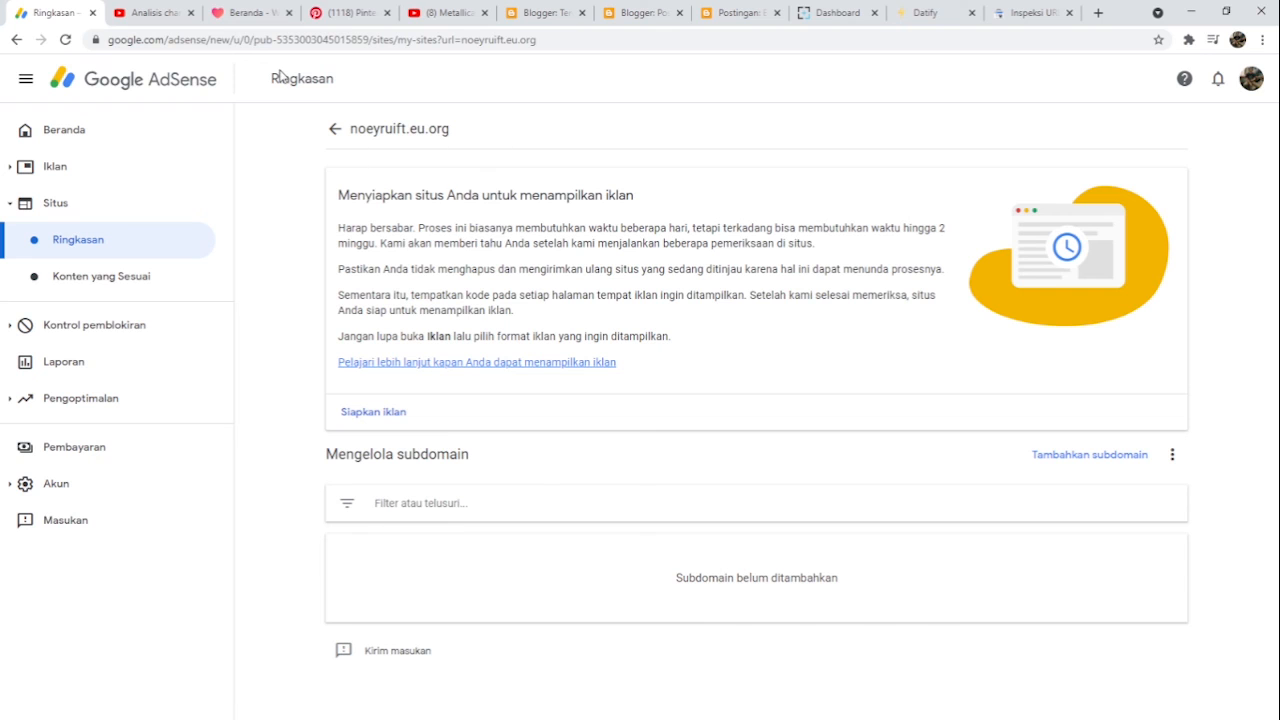
{"action": "left_click", "coordinate": [530, 15]}
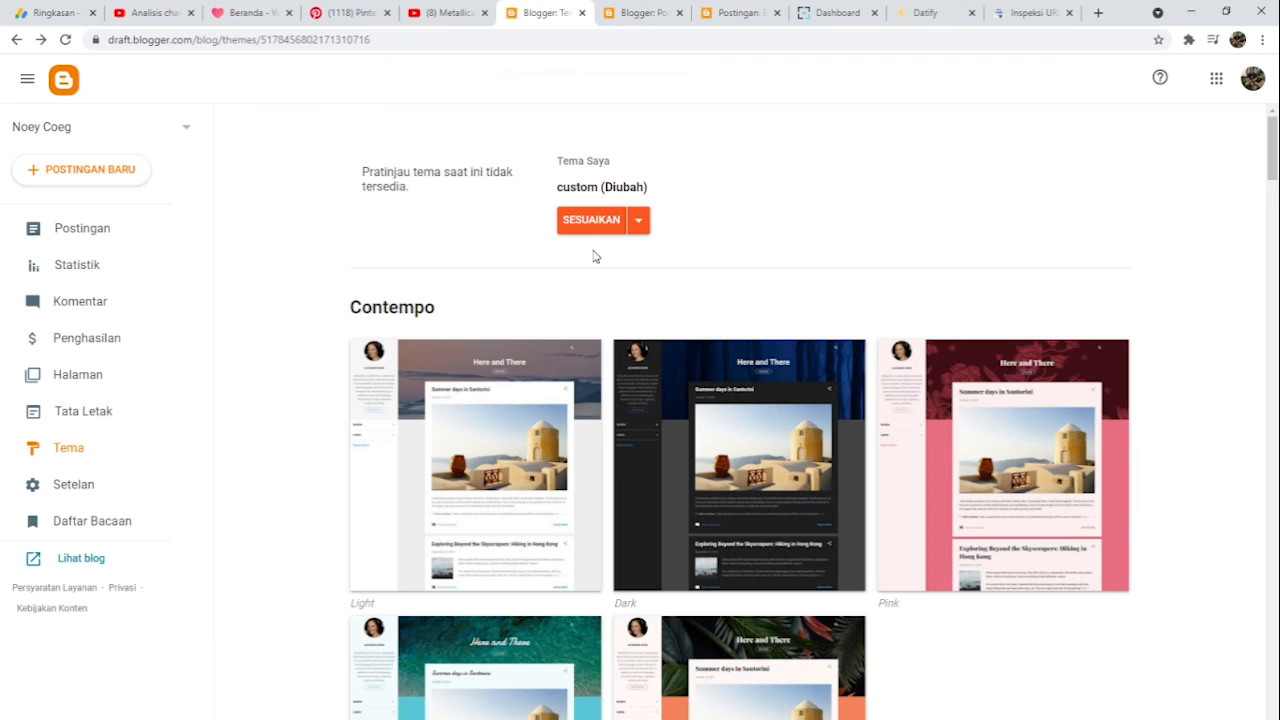
{"action": "left_click", "coordinate": [43, 226]}
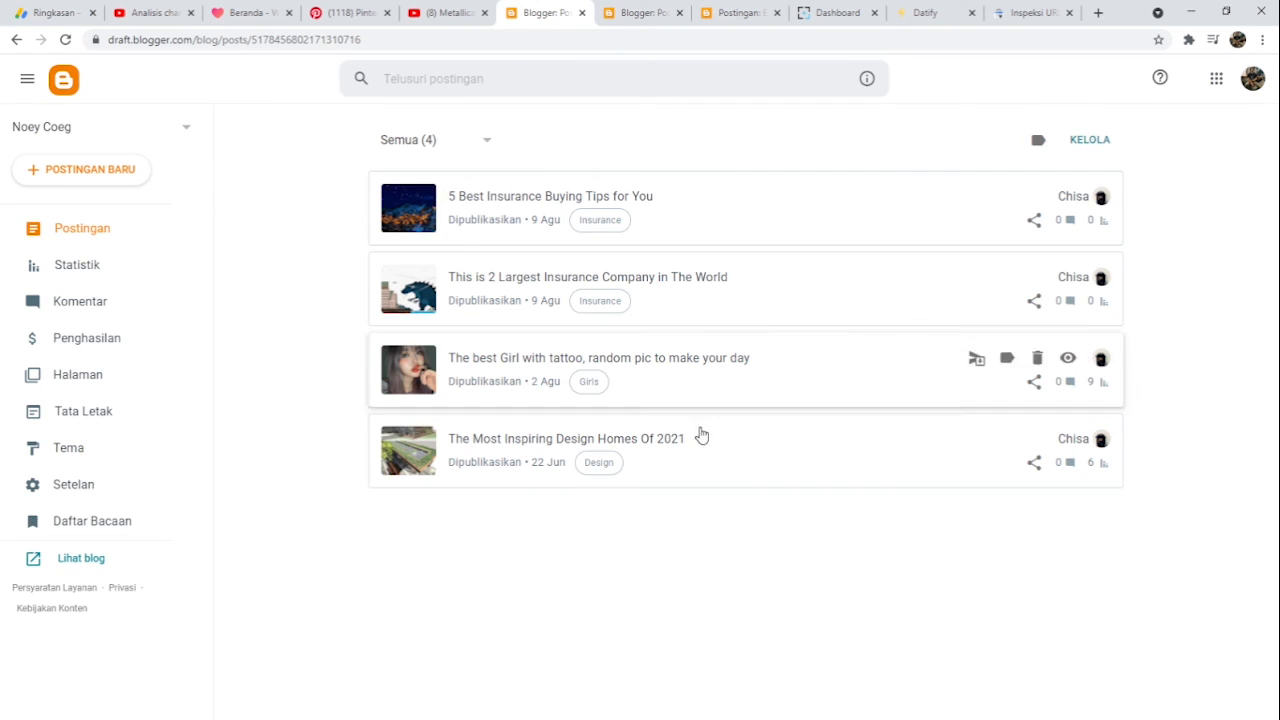